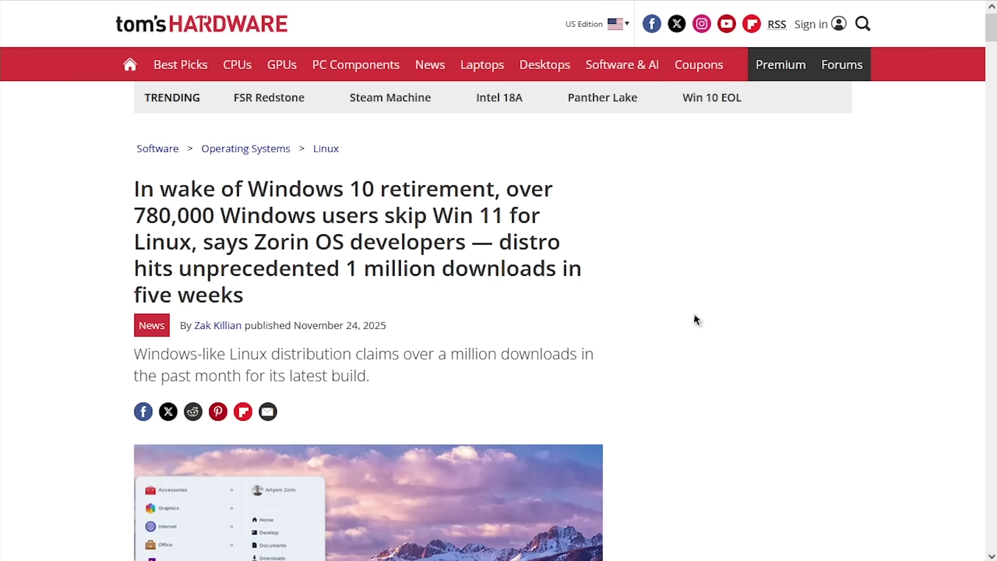
# - Highlight '1 million downloads' and 'five weeks' in the Tom's Hardware headline
pyautogui.moveTo(347, 270); pyautogui.dragTo(554, 278)
pyautogui.moveTo(245, 299); pyautogui.dragTo(130, 309)
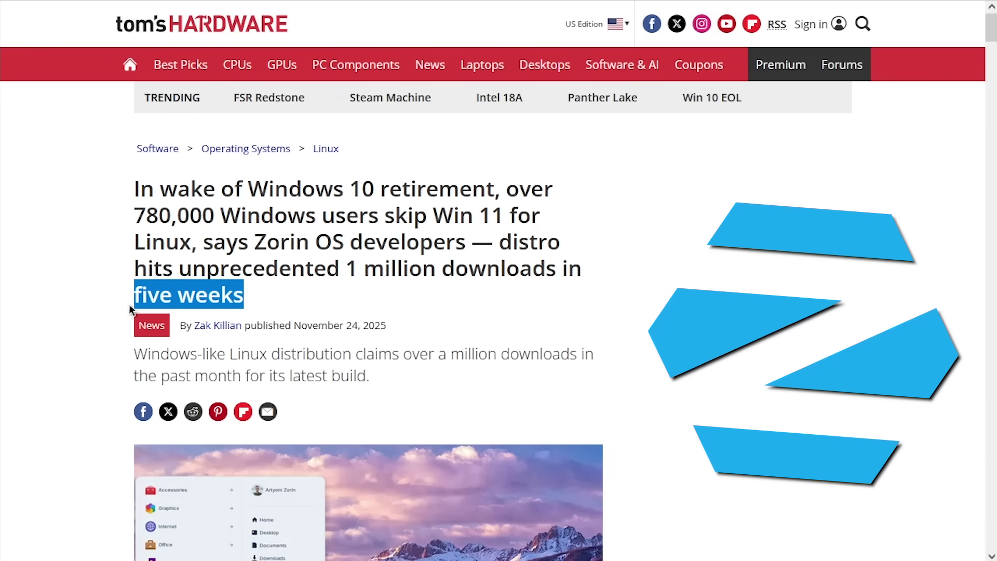
# - Highlight 'breaking all previous records.' and 'over 78% of these downloads' in the Zorin blog post
pyautogui.click(186, 301)
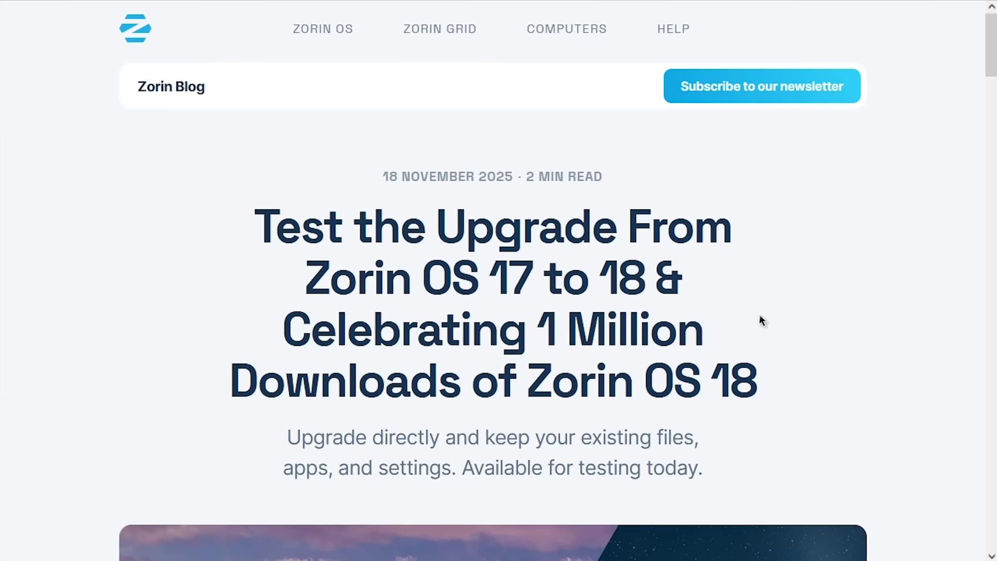
pyautogui.scroll(-15, 675, 296)
pyautogui.moveTo(463, 301); pyautogui.dragTo(597, 247)
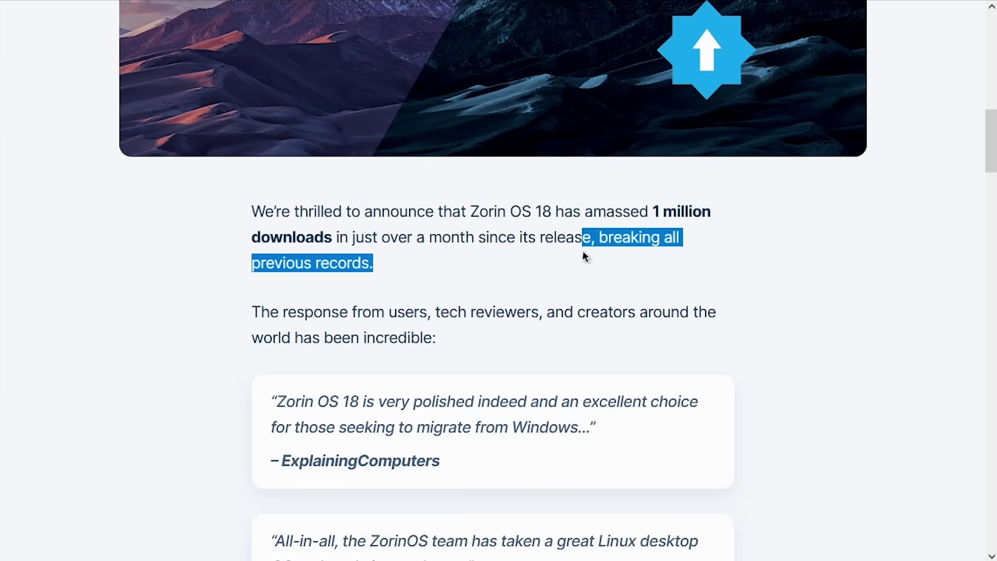
pyautogui.click(603, 275)
pyautogui.scroll(-15, 598, 270)
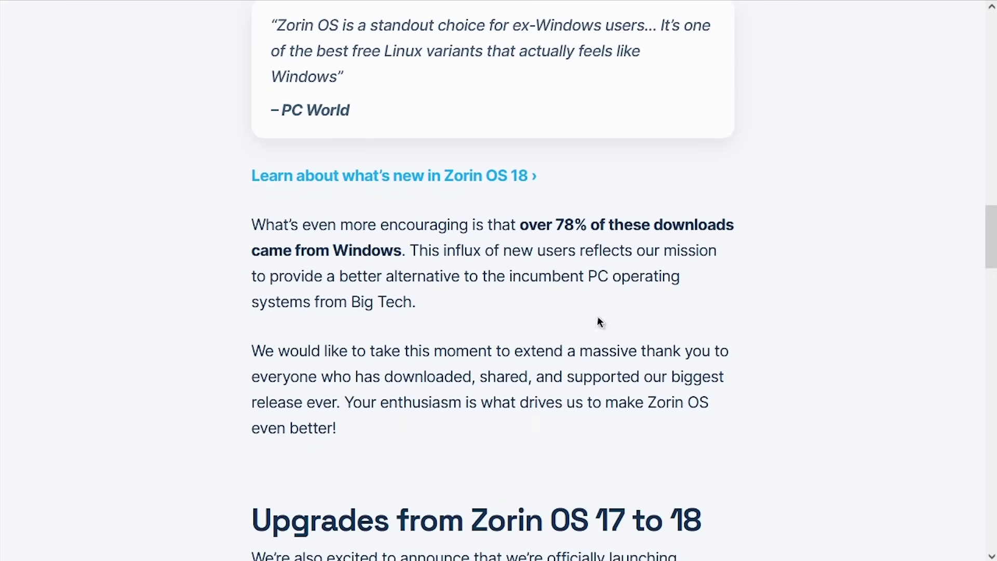
pyautogui.moveTo(520, 225); pyautogui.dragTo(753, 236)
# - Scroll up and down through the Zorin OS homepage
pyautogui.scroll(20, 816, 291)
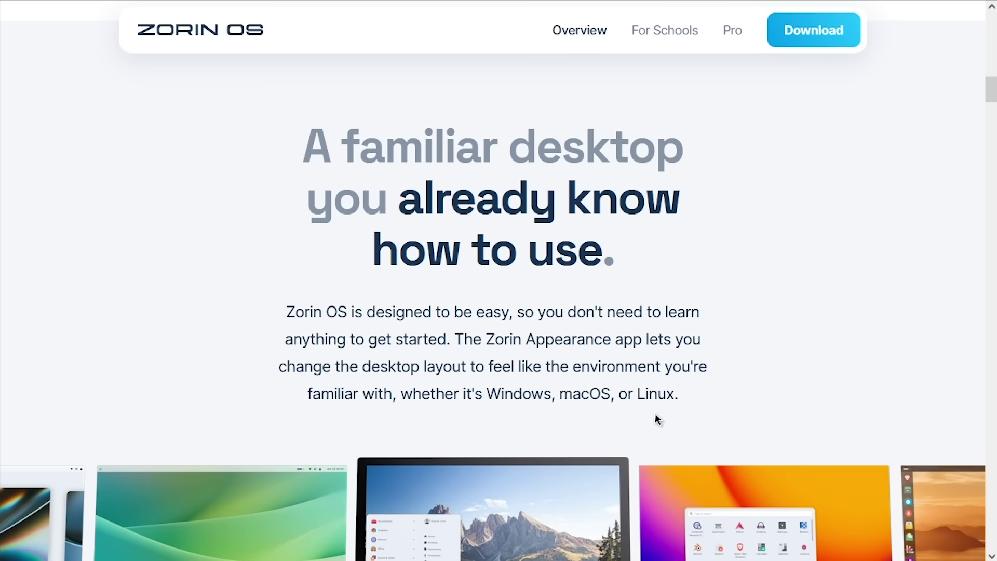
pyautogui.scroll(-15, 656, 413)
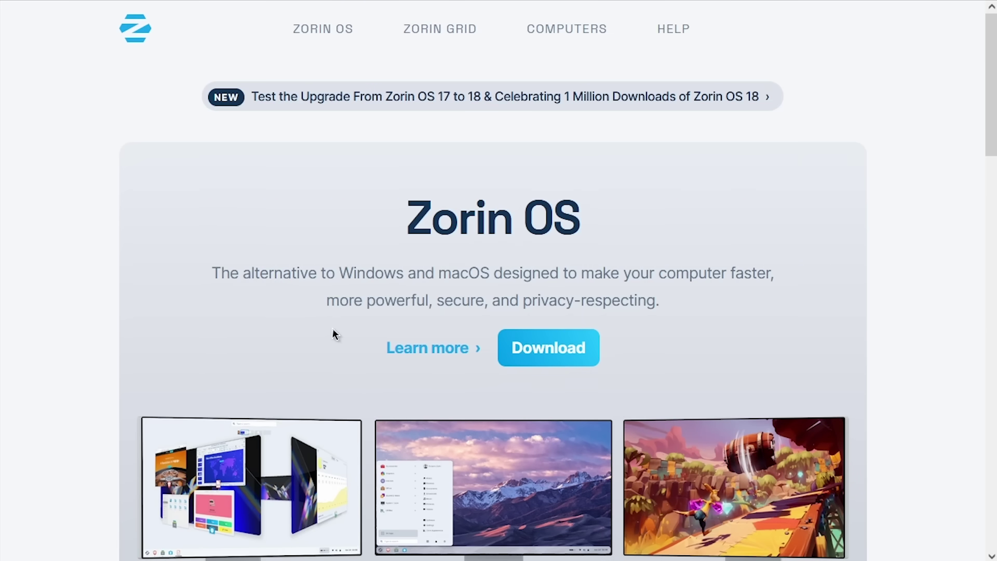
# - Open the download page and browse the Pro, Core and Education edition cards
pyautogui.click(577, 348)
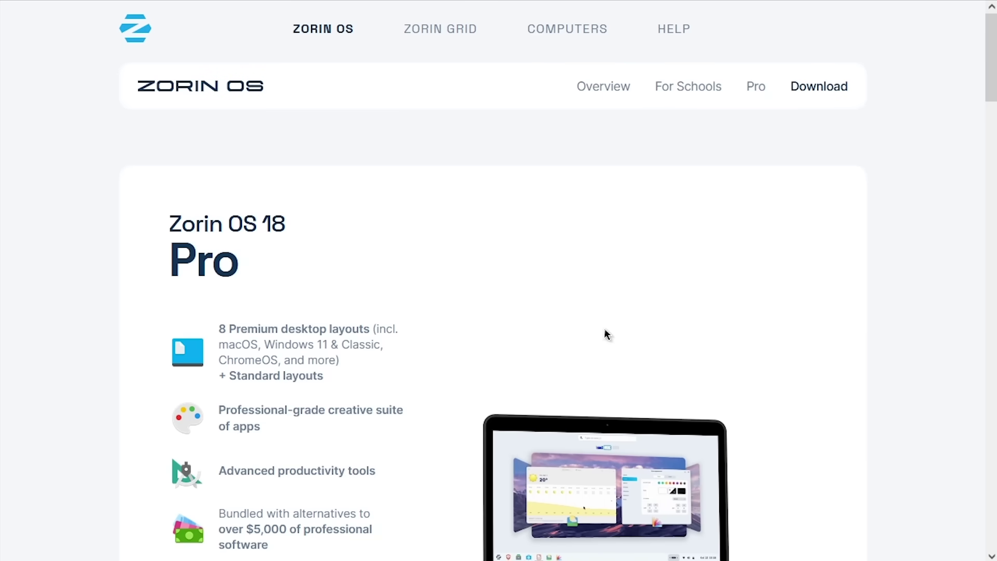
pyautogui.scroll(-3, 606, 335)
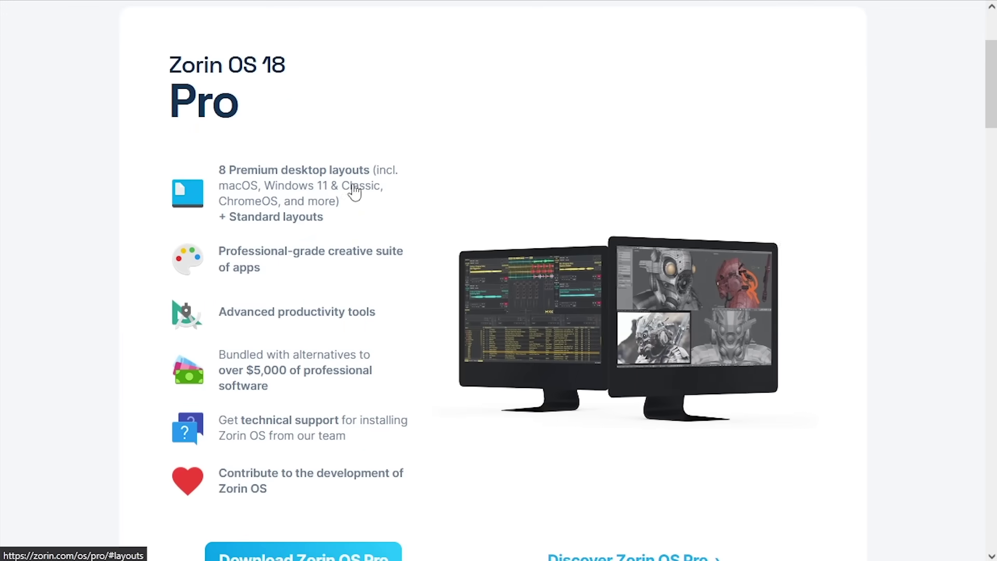
pyautogui.scroll(-7, 521, 325)
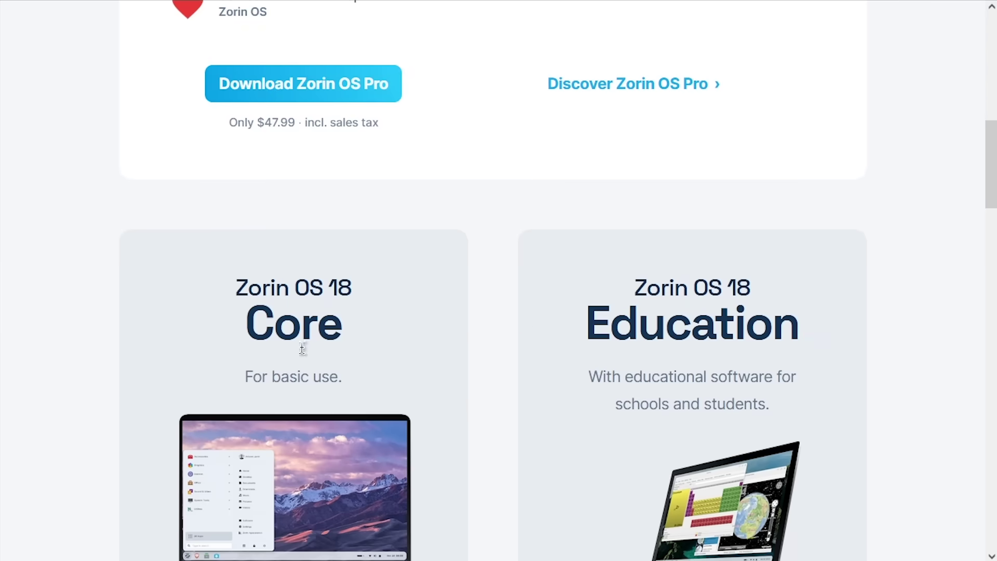
pyautogui.scroll(-3, 300, 348)
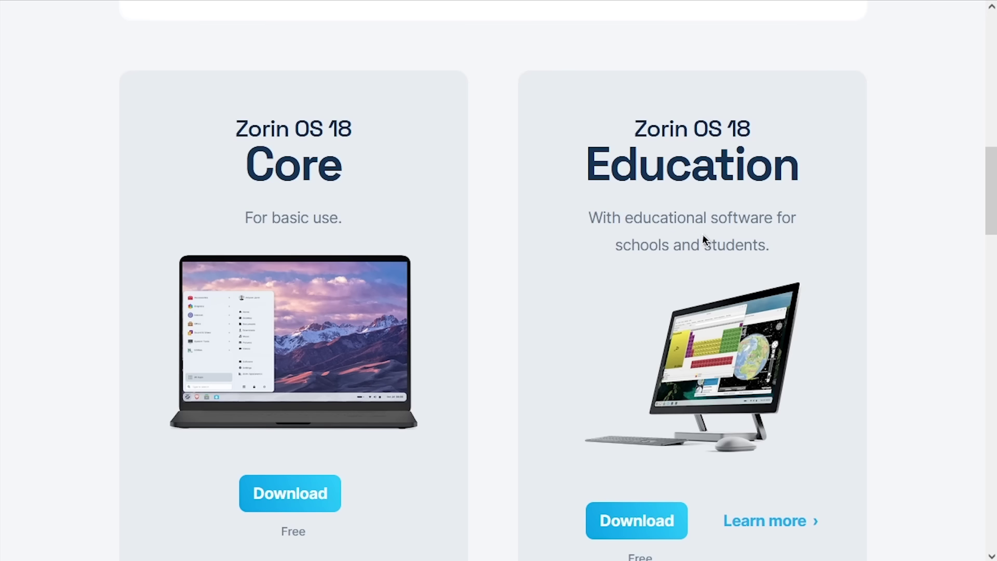
pyautogui.scroll(12, 300, 372)
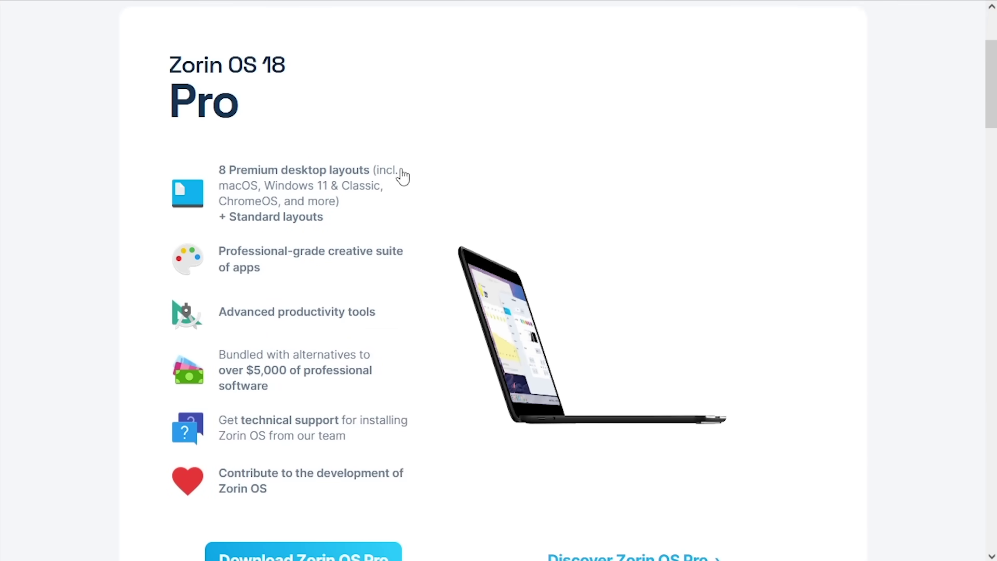
pyautogui.scroll(-1, 386, 245)
pyautogui.scroll(-1, 385, 245)
# - Highlight the Pro $47.99 price line, then jump to '8 Premium desktop layouts'
pyautogui.moveTo(254, 519); pyautogui.dragTo(316, 517)
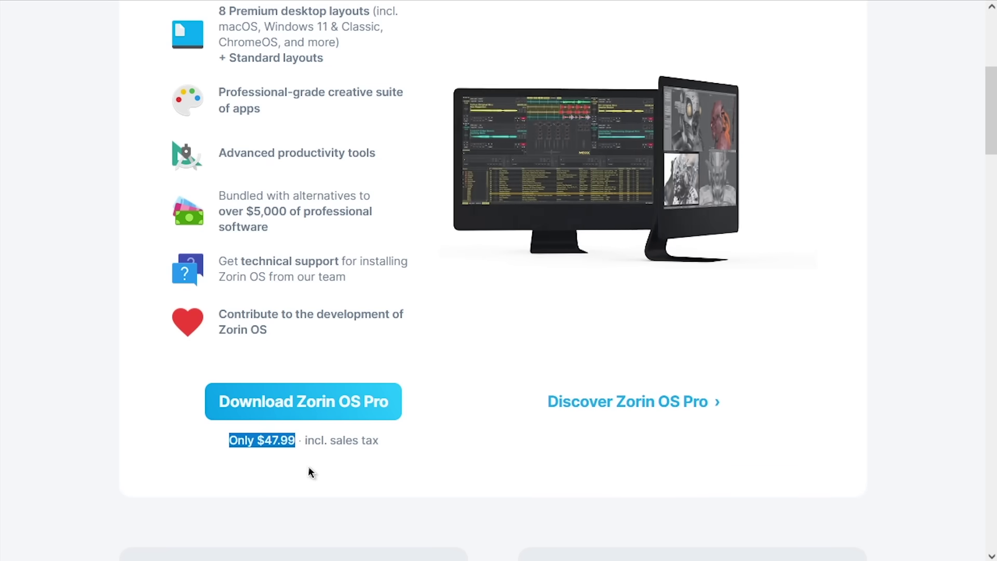
pyautogui.click(350, 476)
pyautogui.scroll(4, 488, 374)
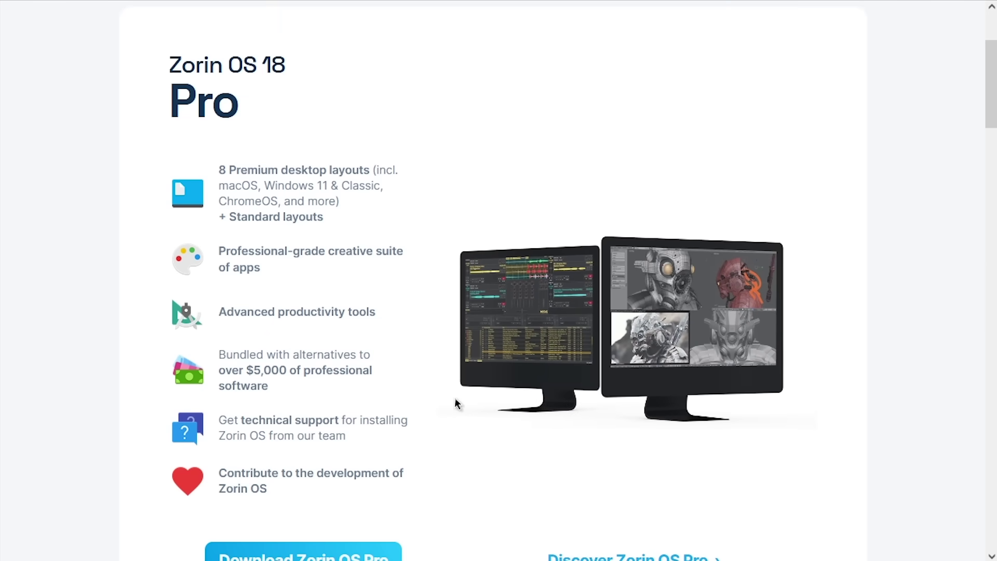
pyautogui.click(292, 198)
# - Enlarge the Windows 11-like, macOS-like and ChromeOS-like premium layout previews
pyautogui.scroll(-3, 413, 267)
pyautogui.scroll(-2, 585, 460)
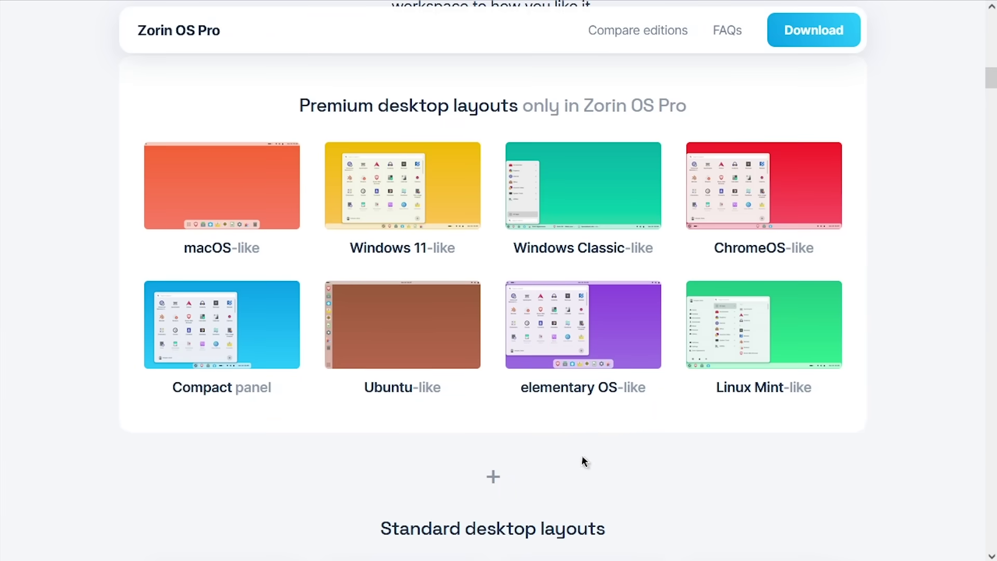
pyautogui.click(401, 194)
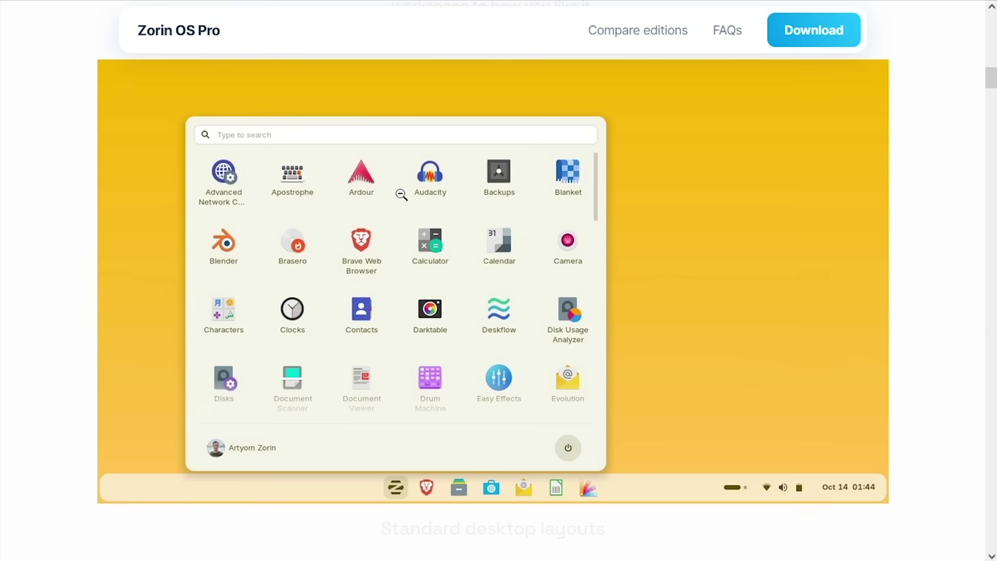
pyautogui.click(62, 200)
pyautogui.click(236, 211)
pyautogui.click(100, 202)
pyautogui.click(734, 227)
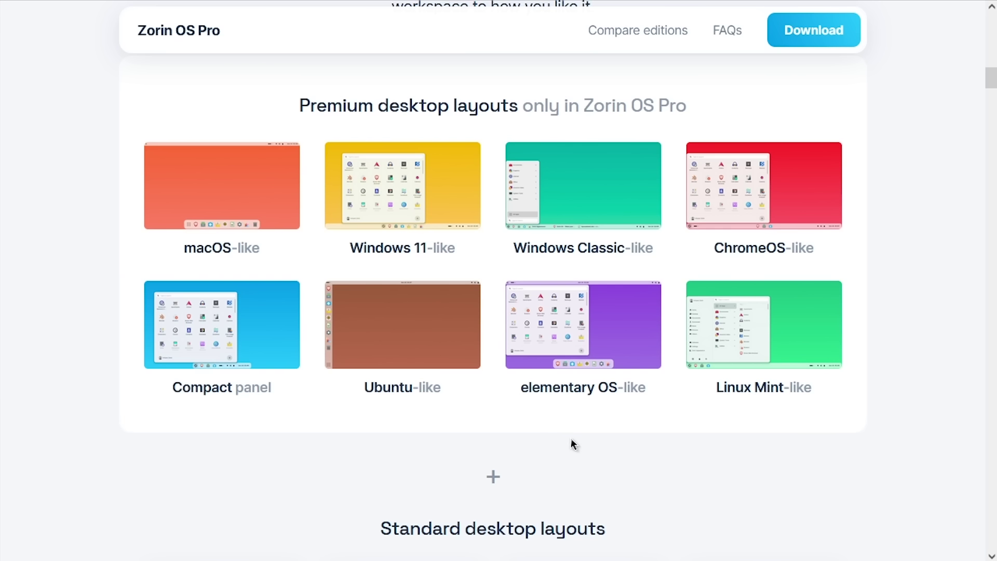
# - Go back to the overview page and scroll to the standard layouts heading
pyautogui.hotkey('alt', 'Left')
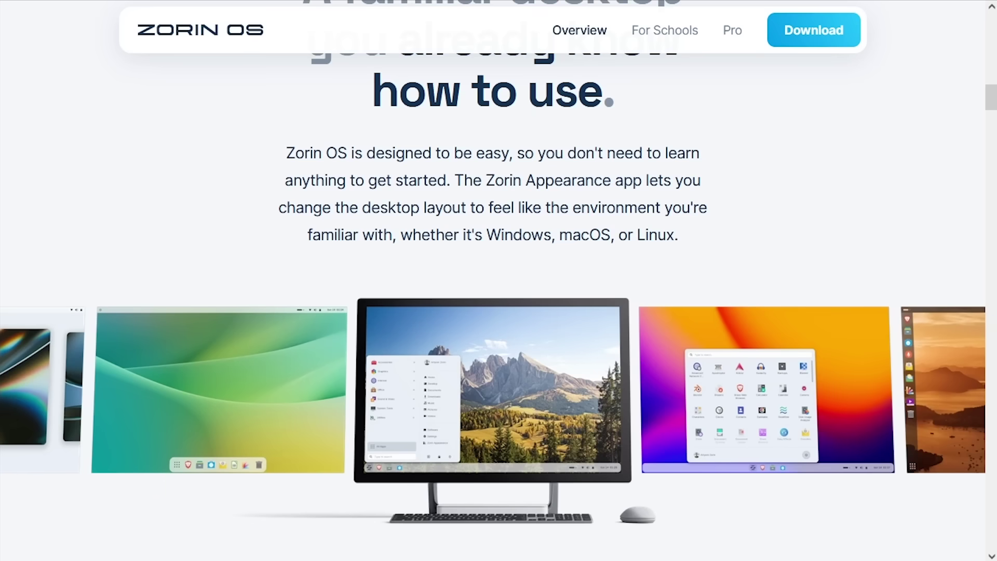
pyautogui.scroll(3, 583, 283)
pyautogui.scroll(20, 318, 223)
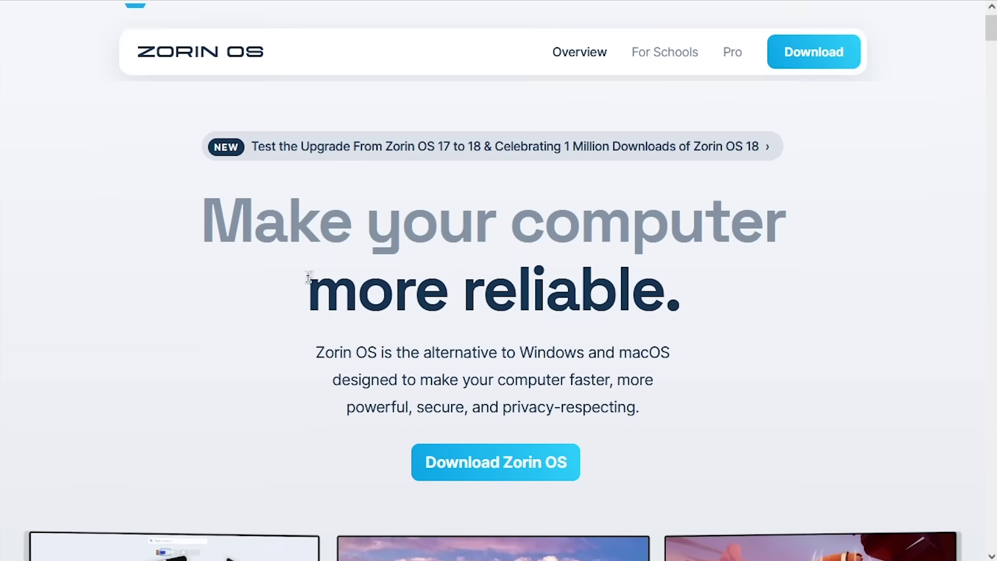
pyautogui.scroll(-15, 307, 309)
pyautogui.scroll(-10, 308, 293)
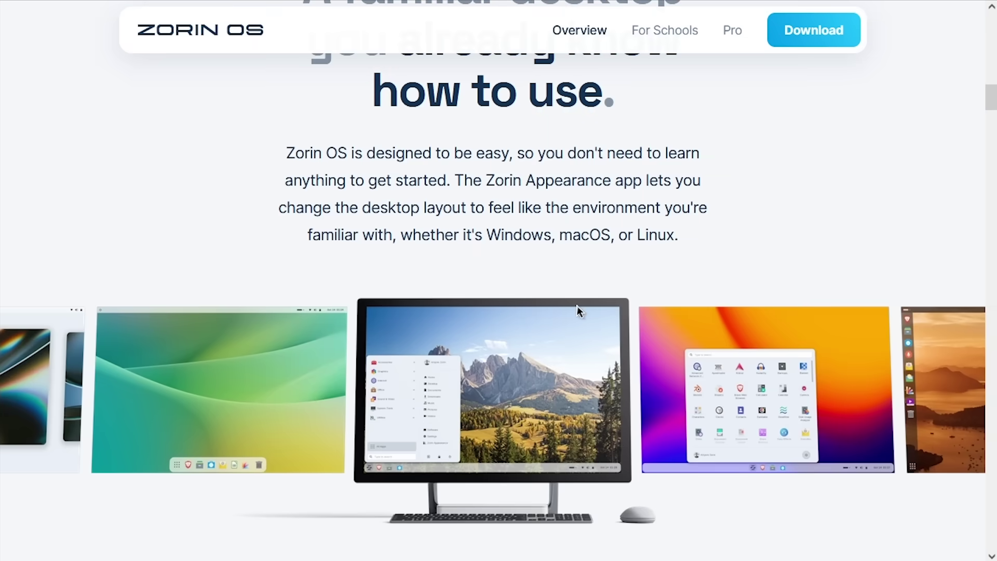
pyautogui.scroll(9, 577, 311)
pyautogui.scroll(15, 497, 466)
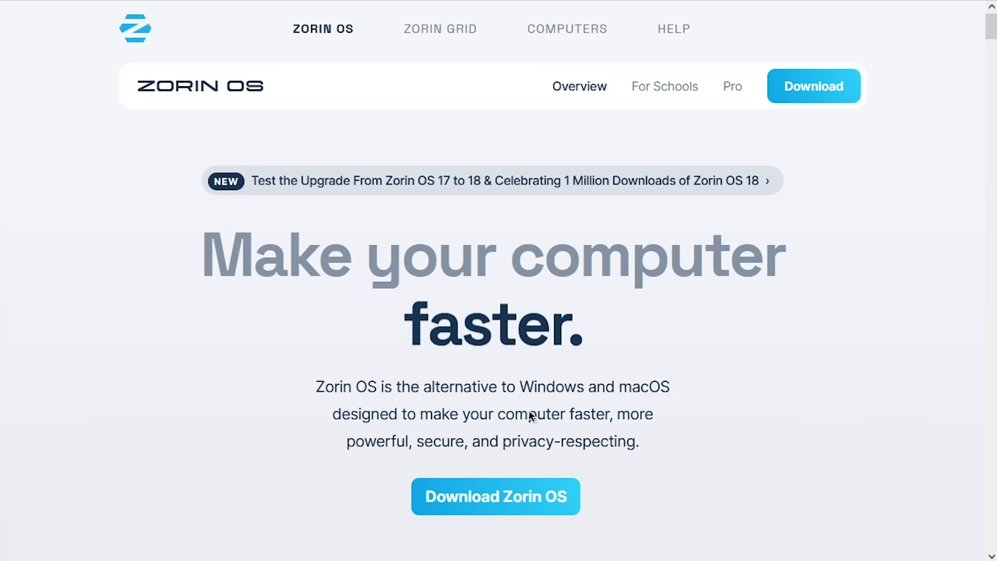
pyautogui.scroll(-12, 547, 245)
pyautogui.scroll(-10, 436, 284)
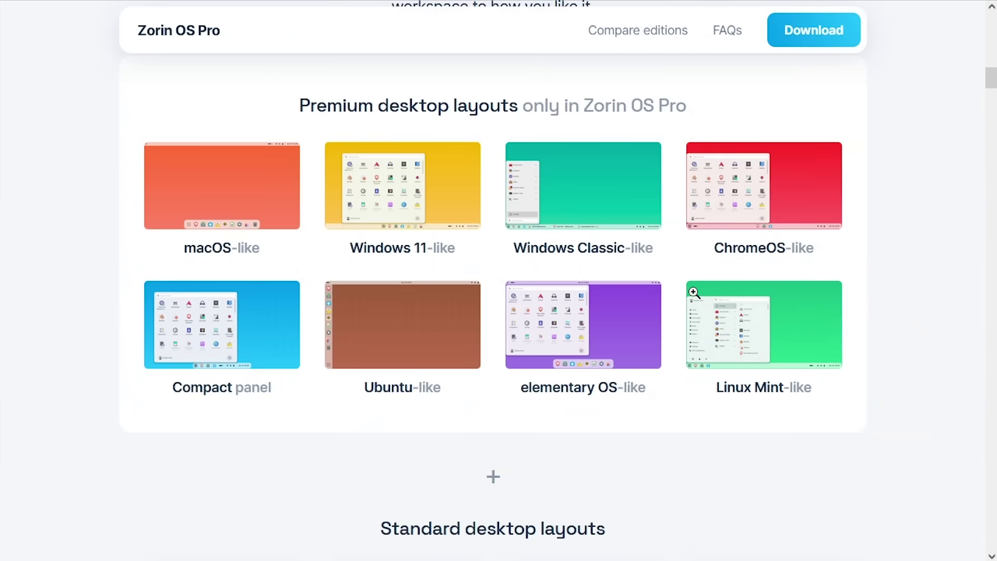
pyautogui.scroll(-6, 493, 281)
pyautogui.moveTo(382, 212); pyautogui.dragTo(646, 208)
pyautogui.click(563, 215)
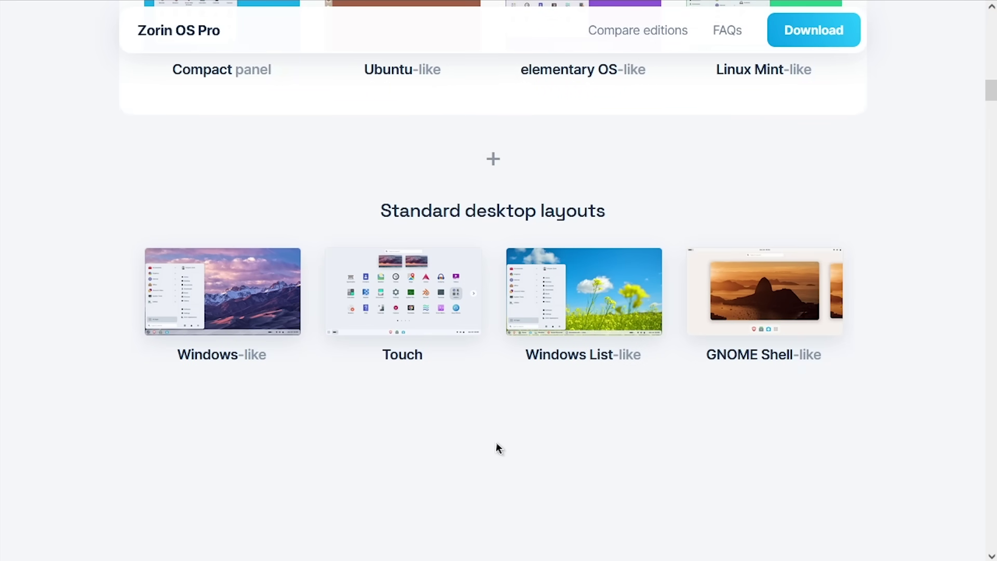
# - Preview the Windows-like, Windows List-like, Touch and GNOME Shell-like layouts, then reach Compare editions
pyautogui.click(200, 268)
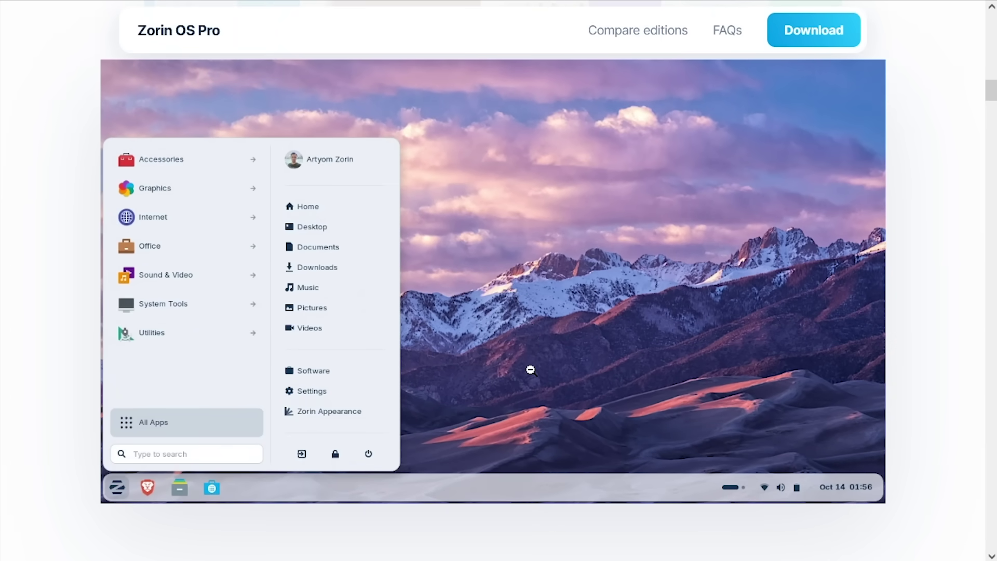
pyautogui.click(62, 207)
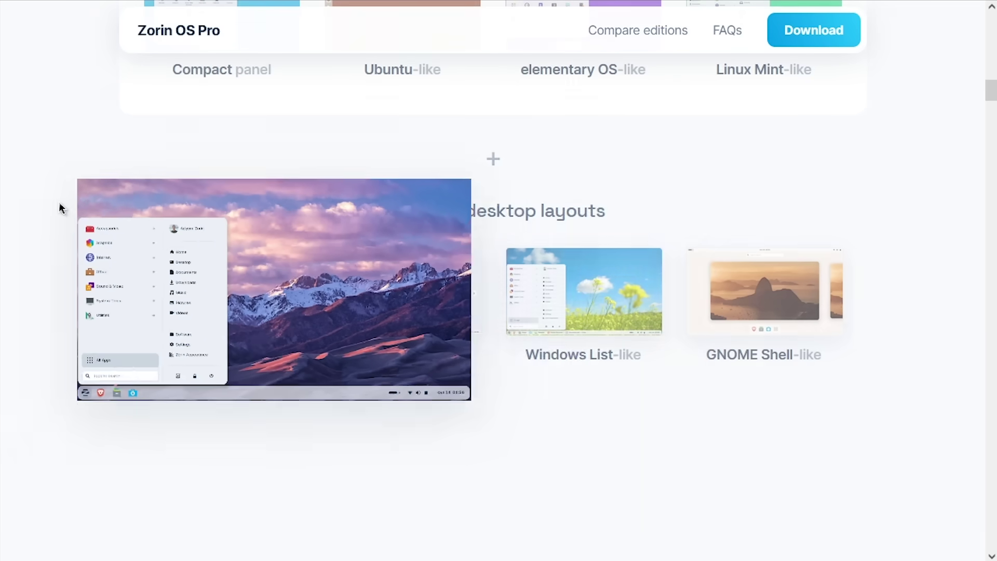
pyautogui.click(595, 291)
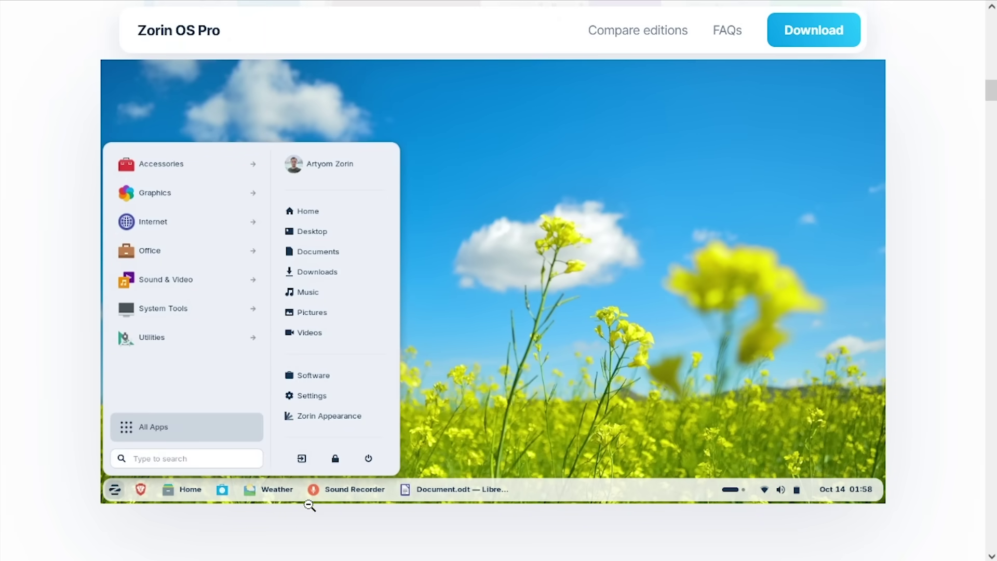
pyautogui.click(336, 526)
pyautogui.click(401, 302)
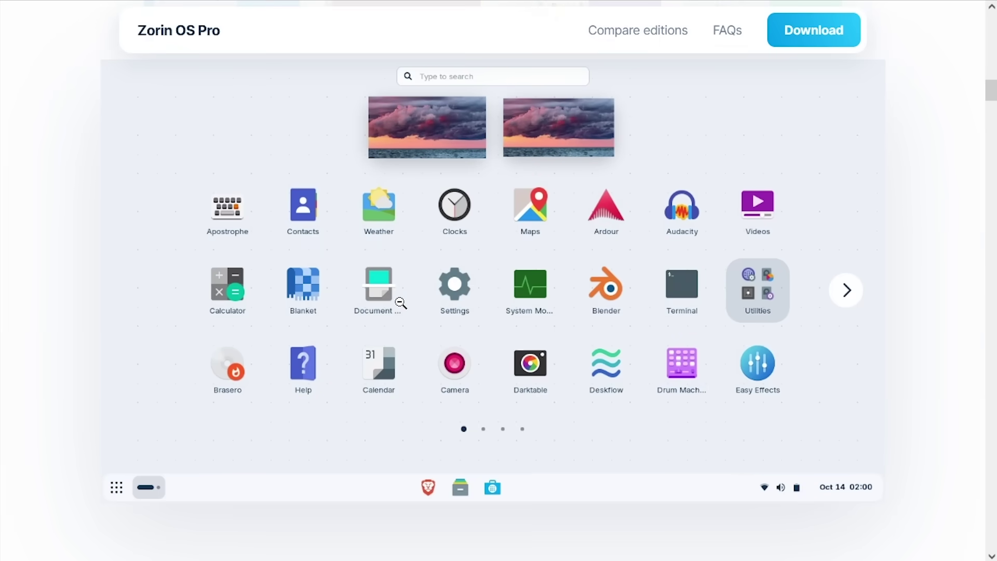
pyautogui.click(224, 539)
pyautogui.click(743, 270)
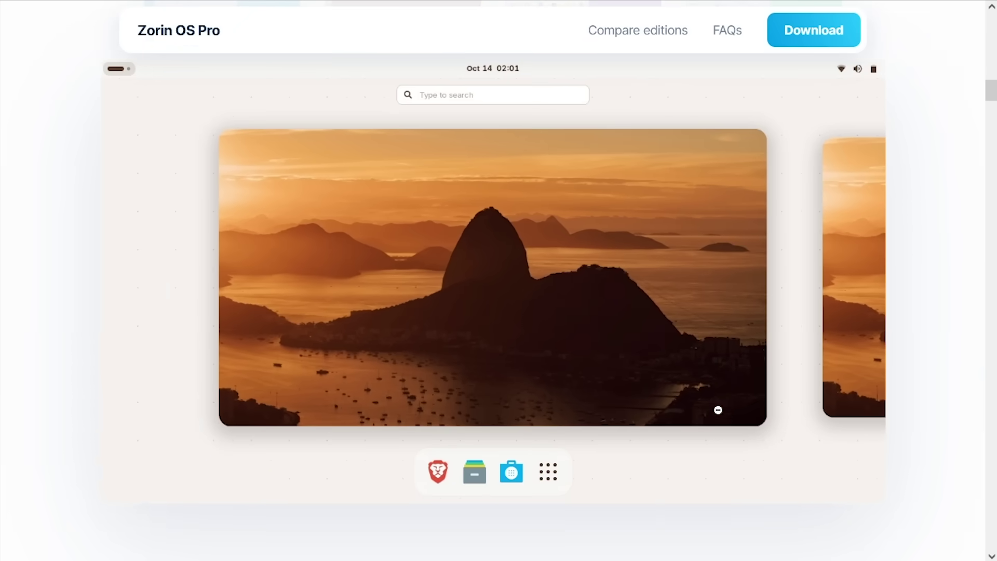
pyautogui.click(535, 535)
pyautogui.scroll(7, 580, 270)
pyautogui.click(656, 31)
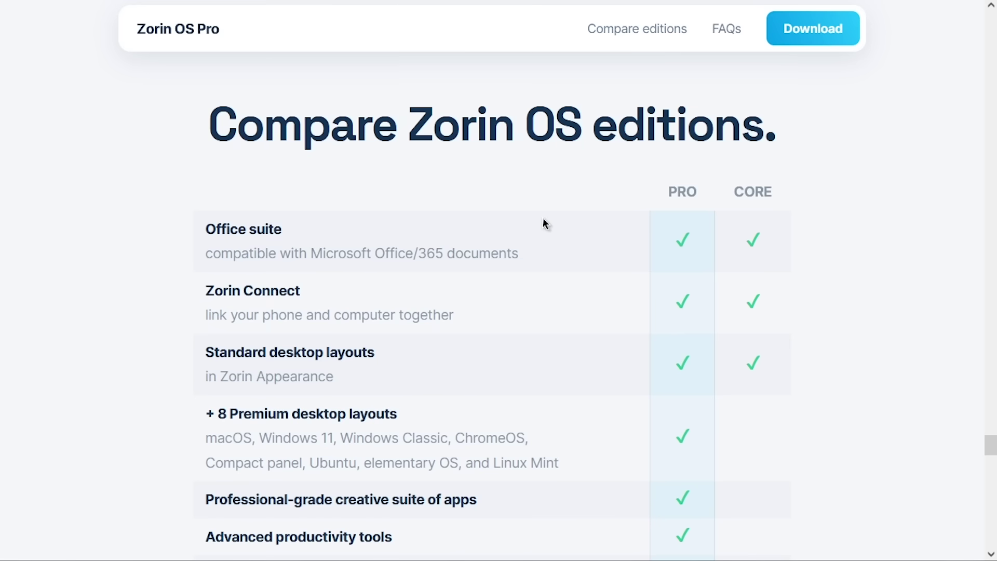
# - Scroll through the remaining Pro versus Core comparison rows, then return to the top
pyautogui.scroll(-3, 572, 334)
pyautogui.scroll(3, 328, 318)
pyautogui.scroll(-5, 772, 281)
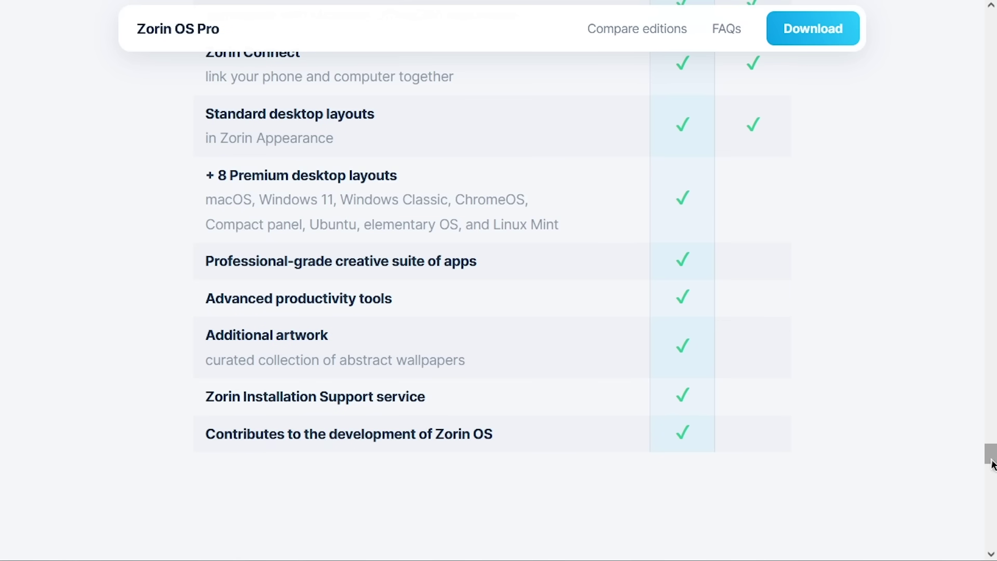
pyautogui.moveTo(993, 464); pyautogui.dragTo(991, 16)
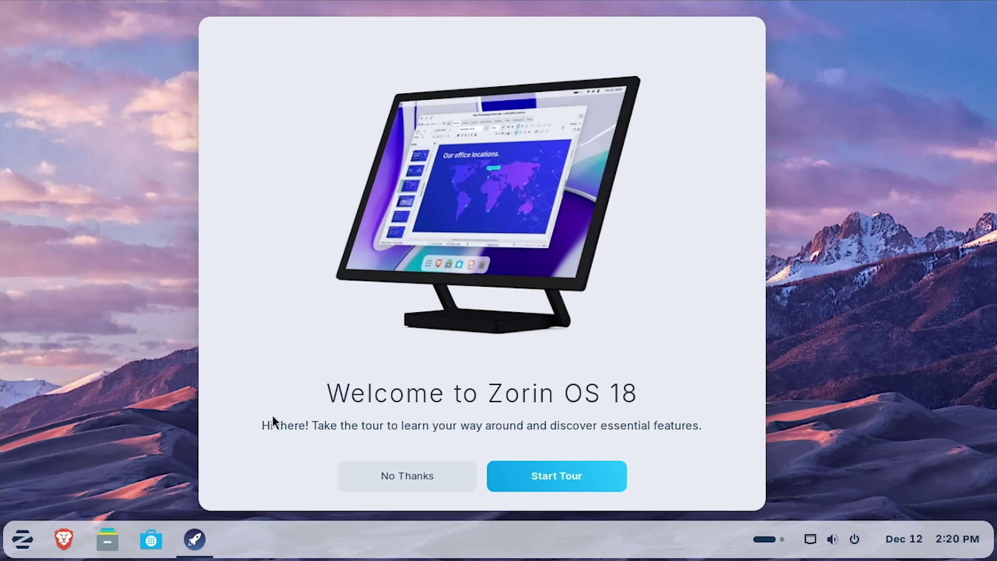
# - Start the welcome tour, look at the Zorin menu, and advance to the Zorin Appearance page
pyautogui.click(566, 484)
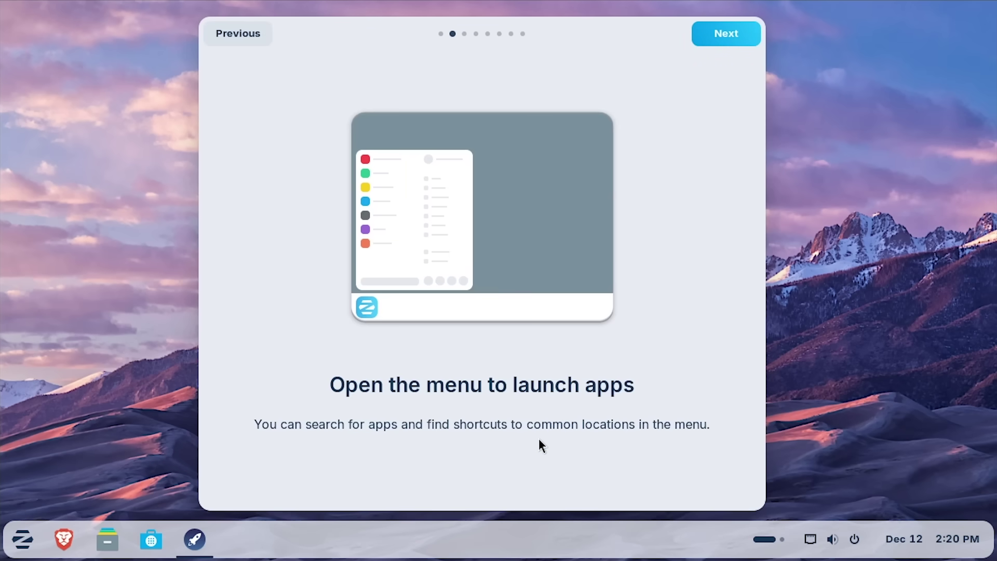
pyautogui.click(22, 539)
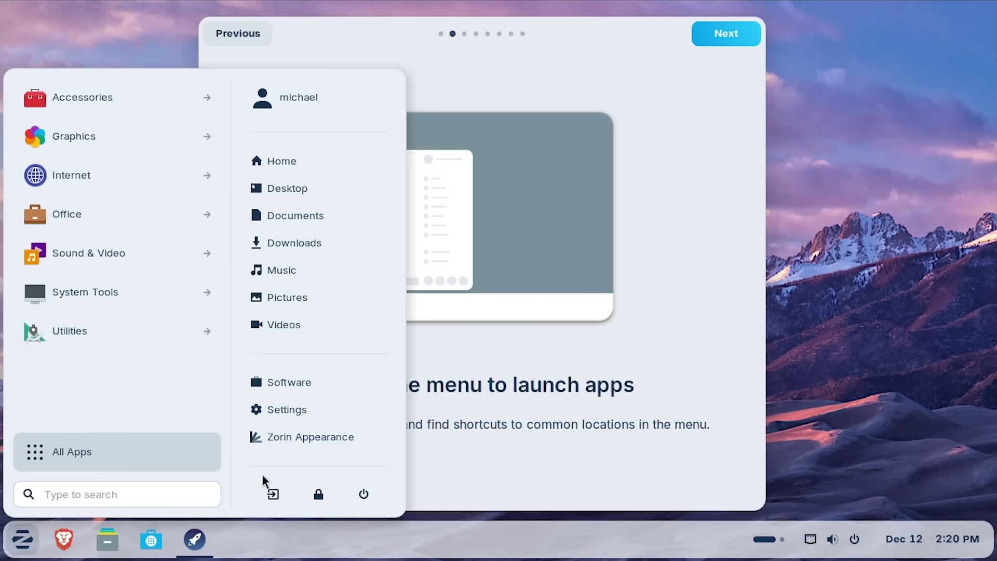
pyautogui.click(501, 455)
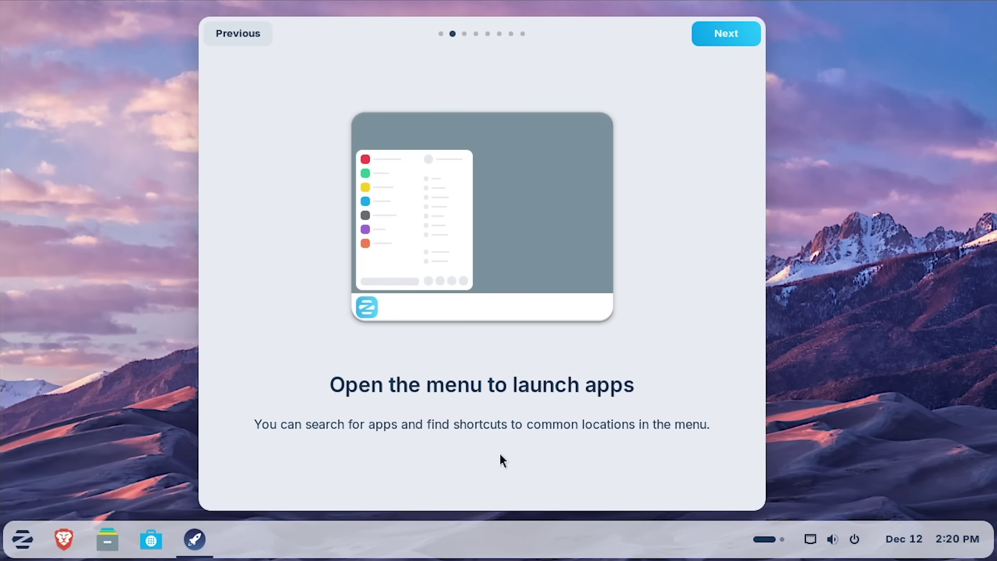
pyautogui.click(704, 31)
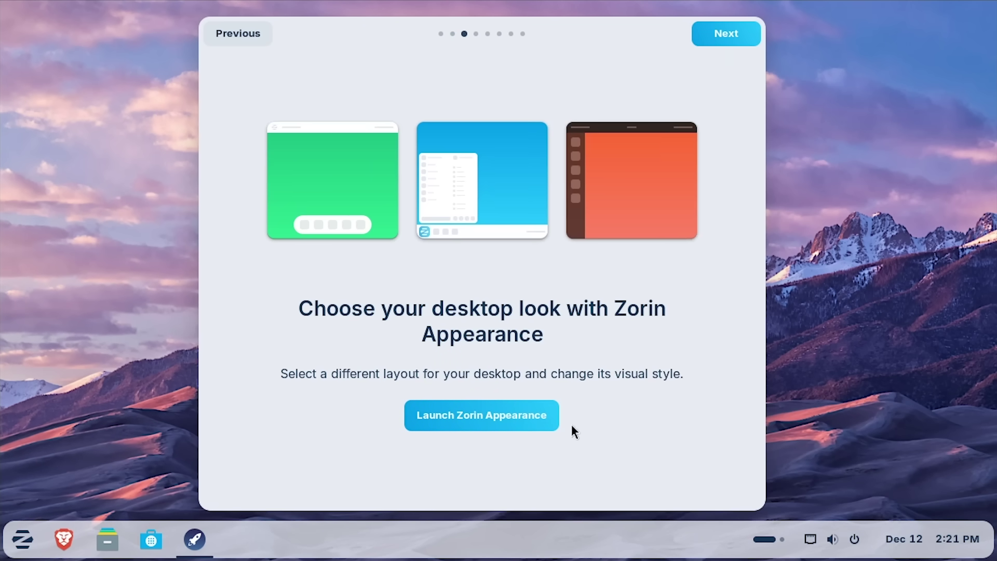
# - Launch Zorin Appearance and try the first, second and third desktop layouts
pyautogui.click(479, 424)
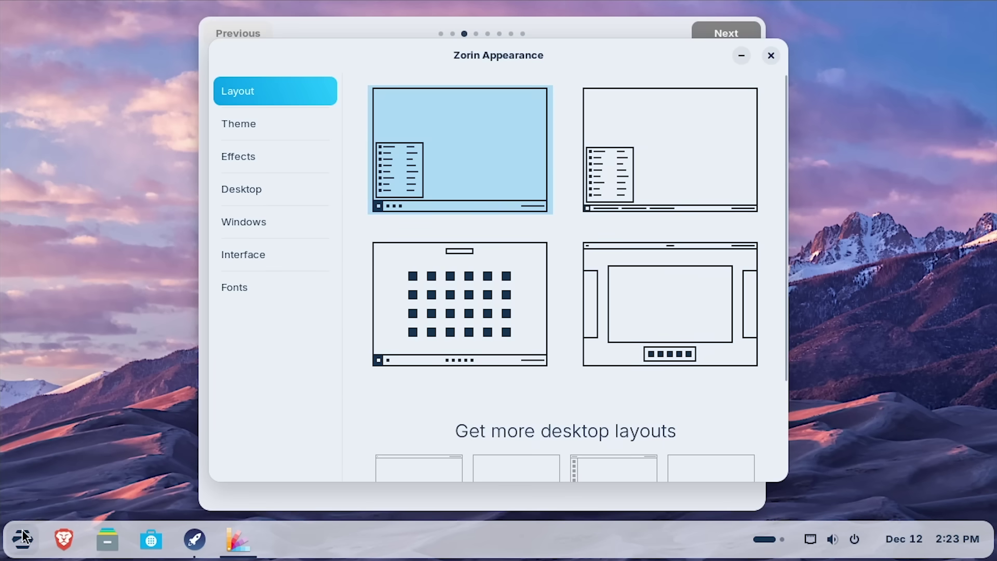
pyautogui.click(22, 539)
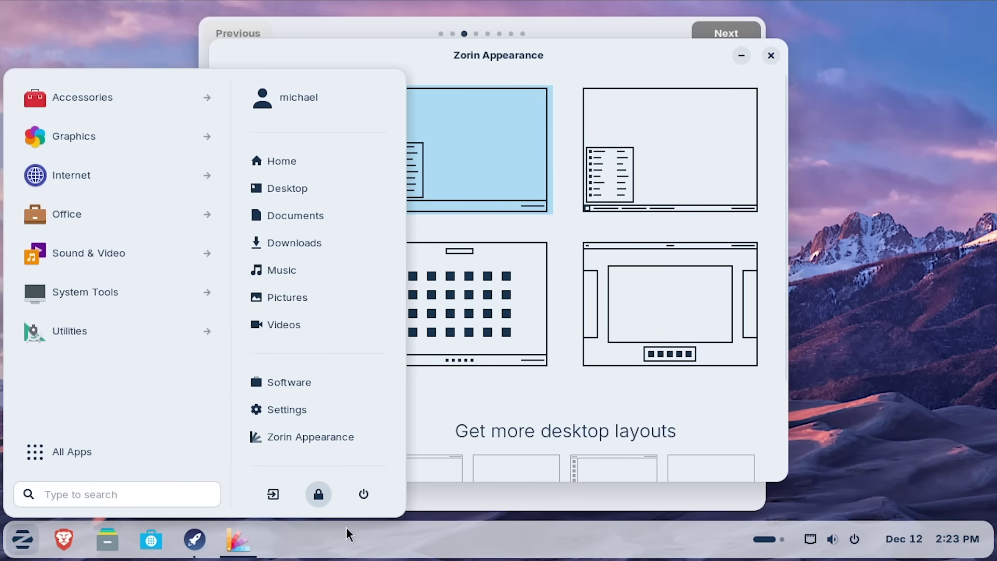
pyautogui.click(347, 534)
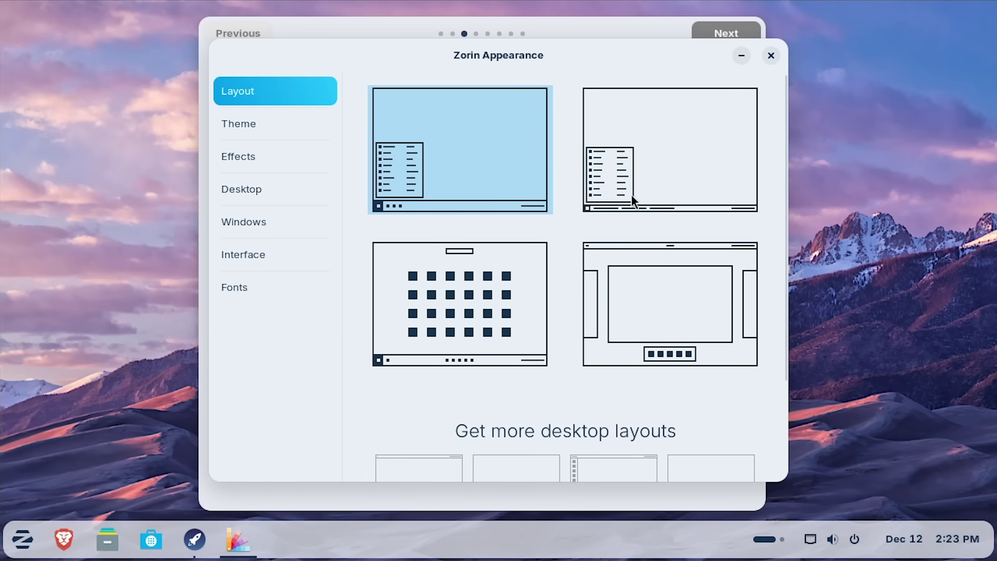
pyautogui.click(653, 167)
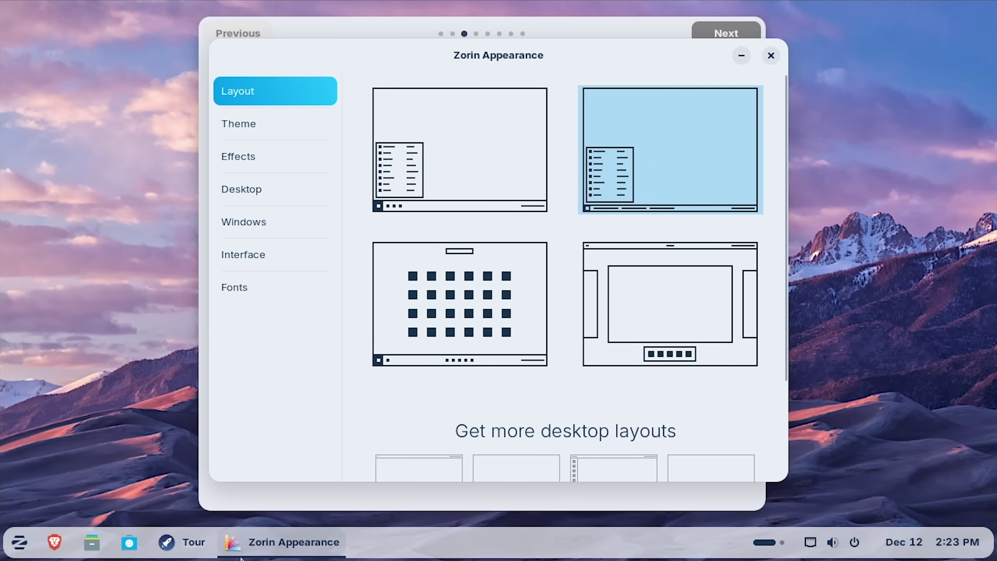
pyautogui.moveTo(274, 548)
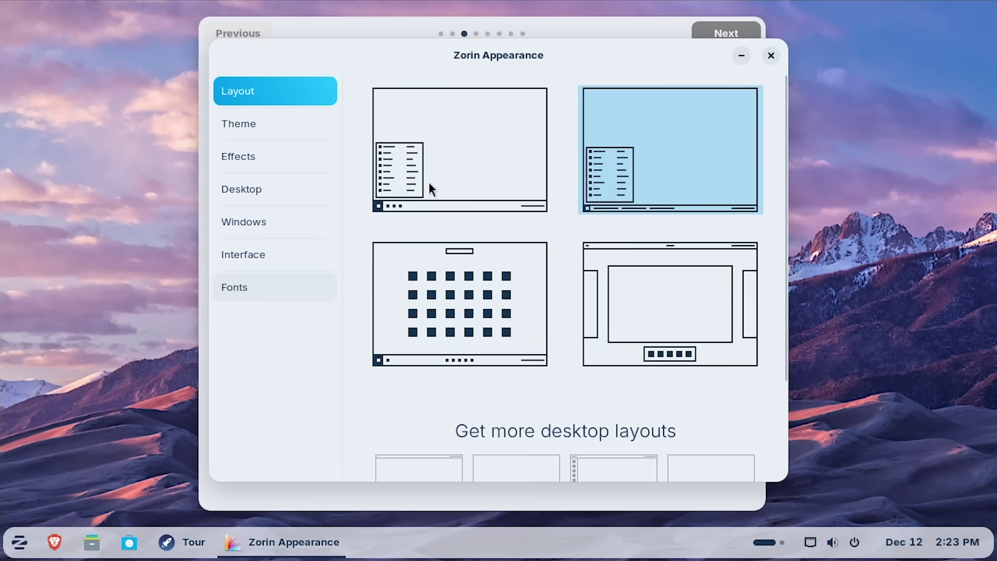
pyautogui.click(440, 170)
pyautogui.click(644, 158)
pyautogui.click(440, 322)
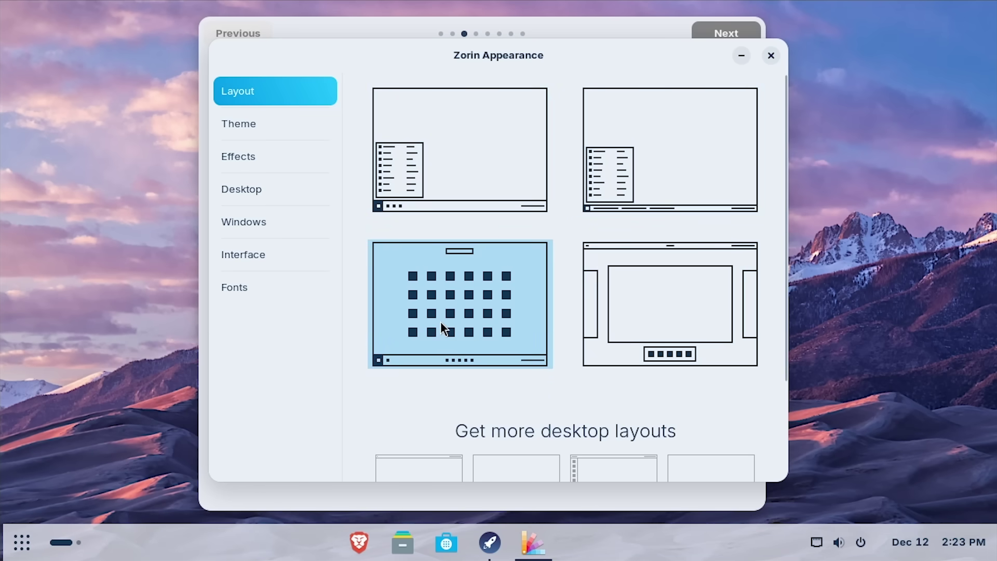
# - Browse both pages of the all-apps grid, then return to Zorin Appearance
pyautogui.click(21, 539)
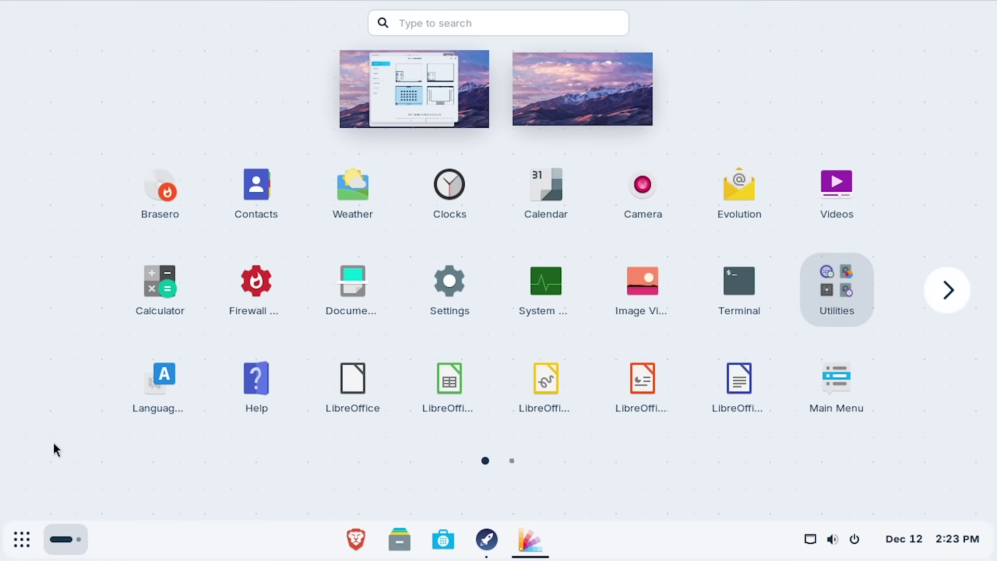
pyautogui.click(950, 289)
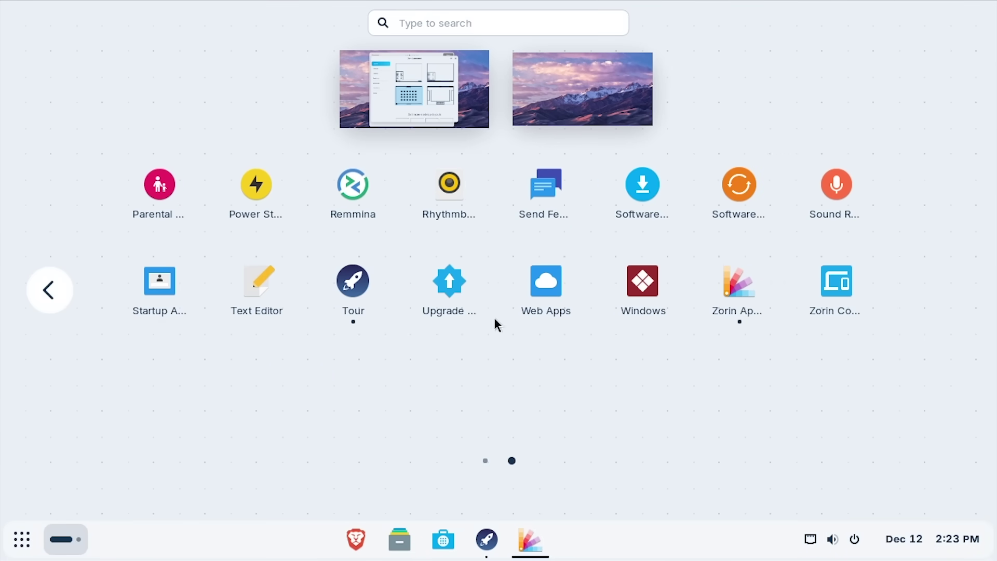
pyautogui.click(55, 291)
pyautogui.click(949, 290)
pyautogui.click(49, 288)
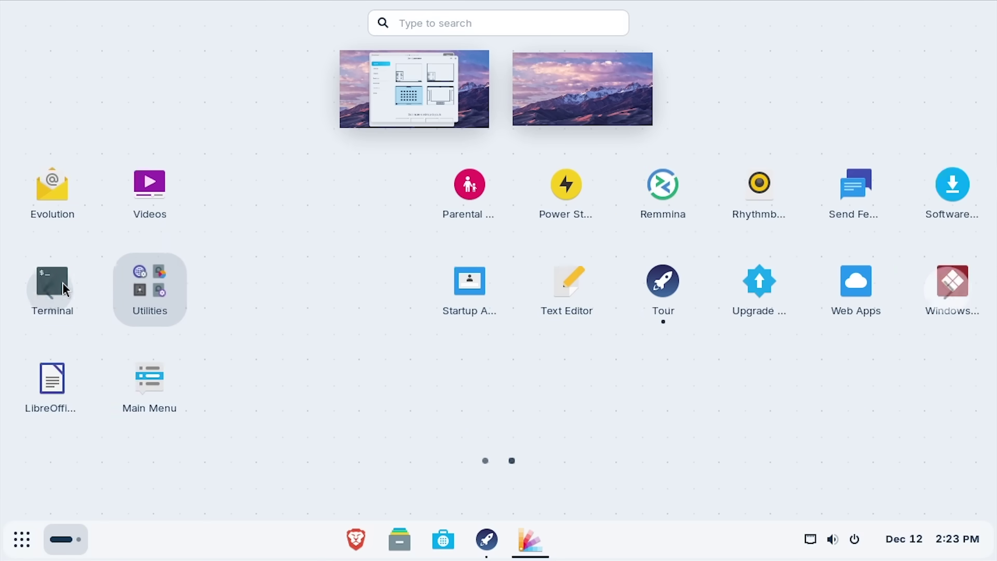
pyautogui.click(452, 109)
# - Apply the fourth layout with a top bar and hide the more-layouts offer with Don't Show Again
pyautogui.click(597, 317)
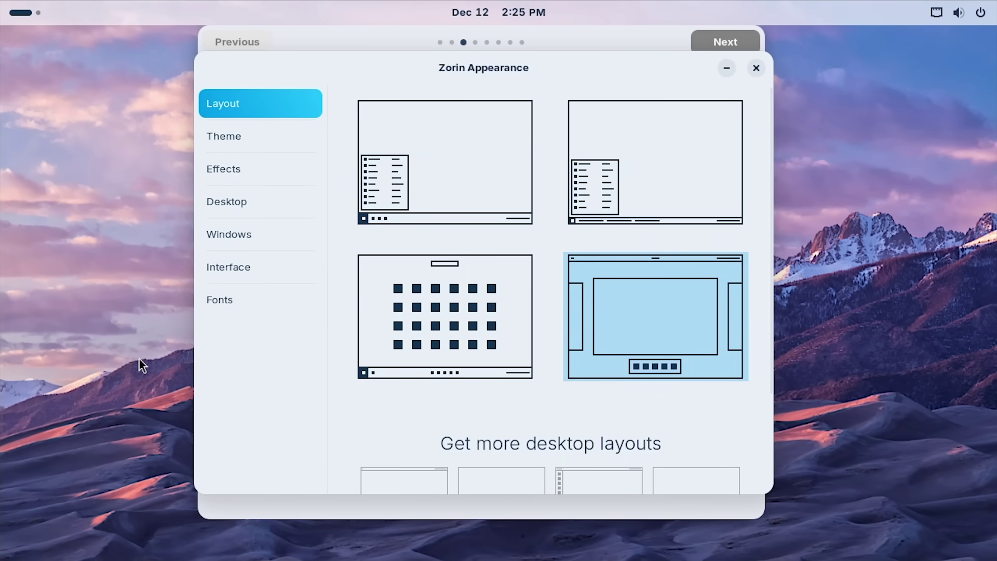
pyautogui.press('super')
pyautogui.click(507, 419)
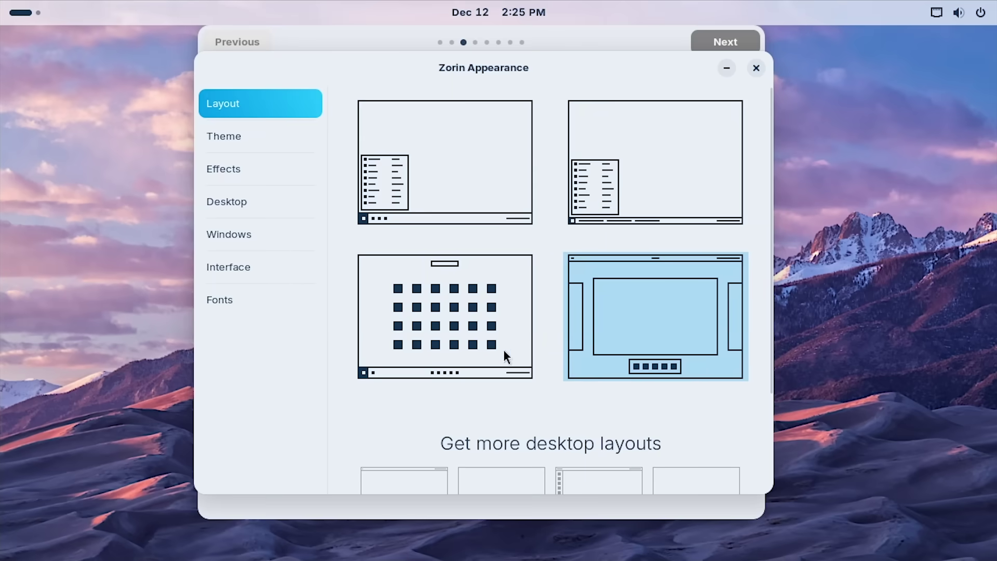
pyautogui.scroll(-3, 571, 394)
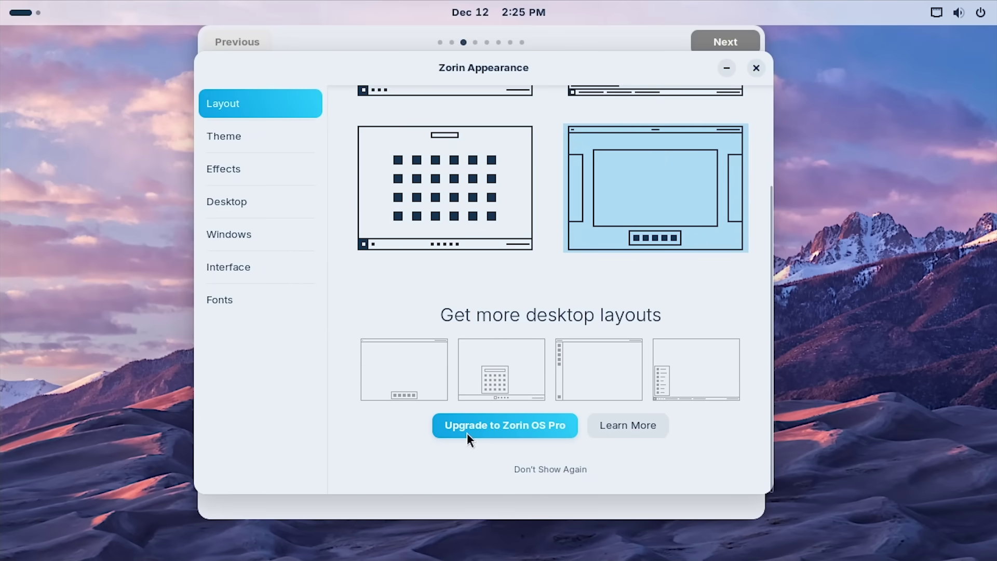
pyautogui.click(561, 470)
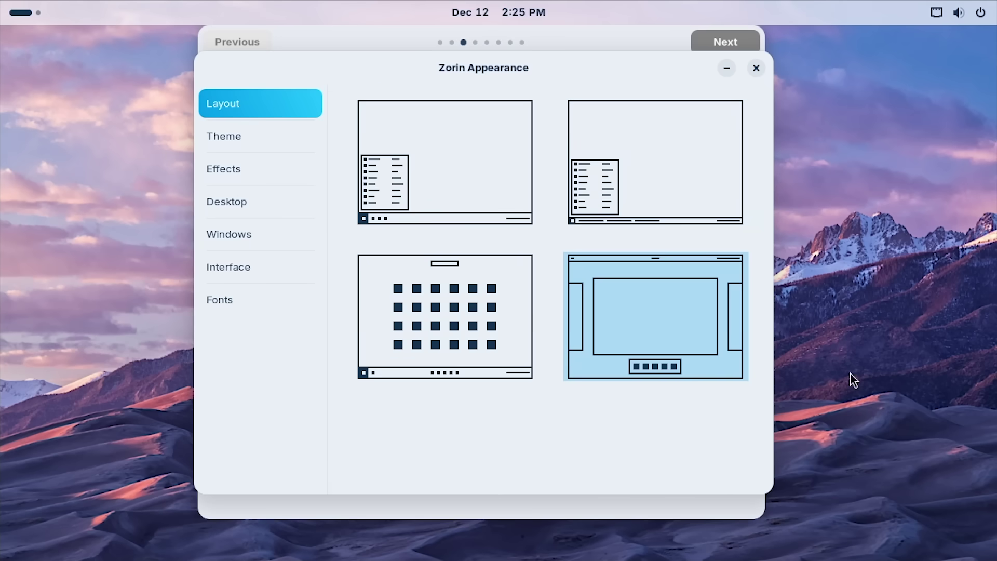
# - Set a green accent colour, trying the dark style before returning to light
pyautogui.click(248, 139)
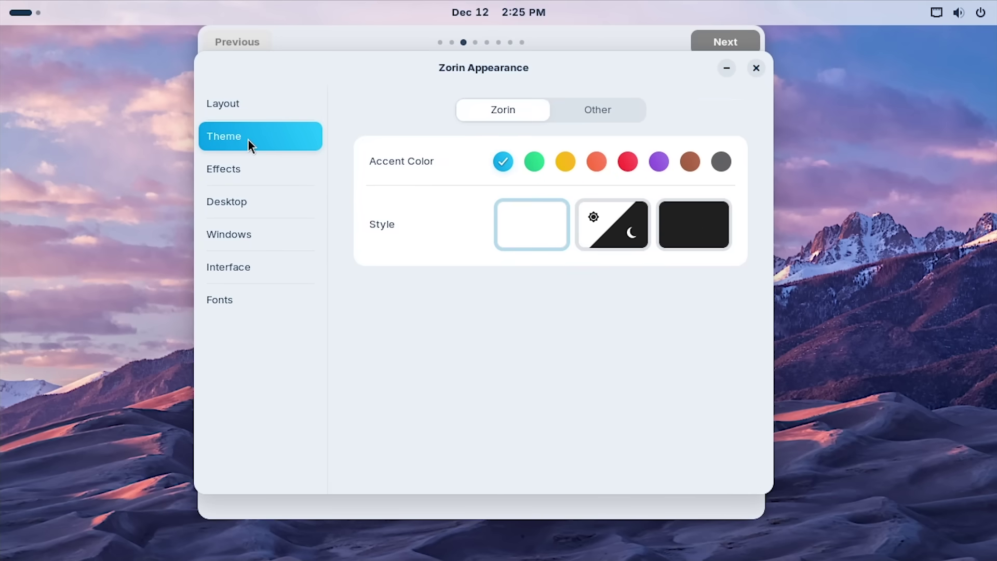
pyautogui.click(534, 162)
pyautogui.click(722, 226)
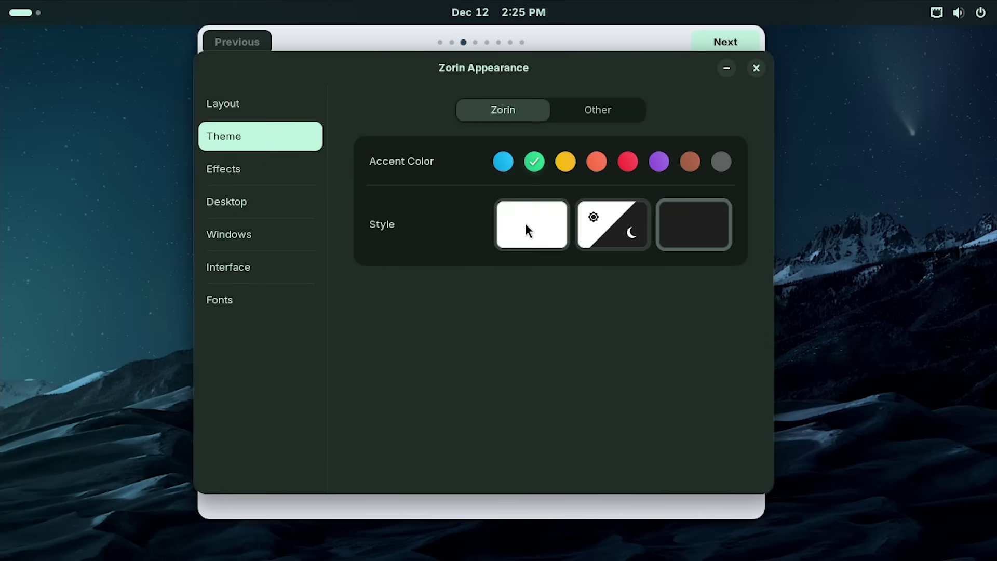
pyautogui.click(533, 223)
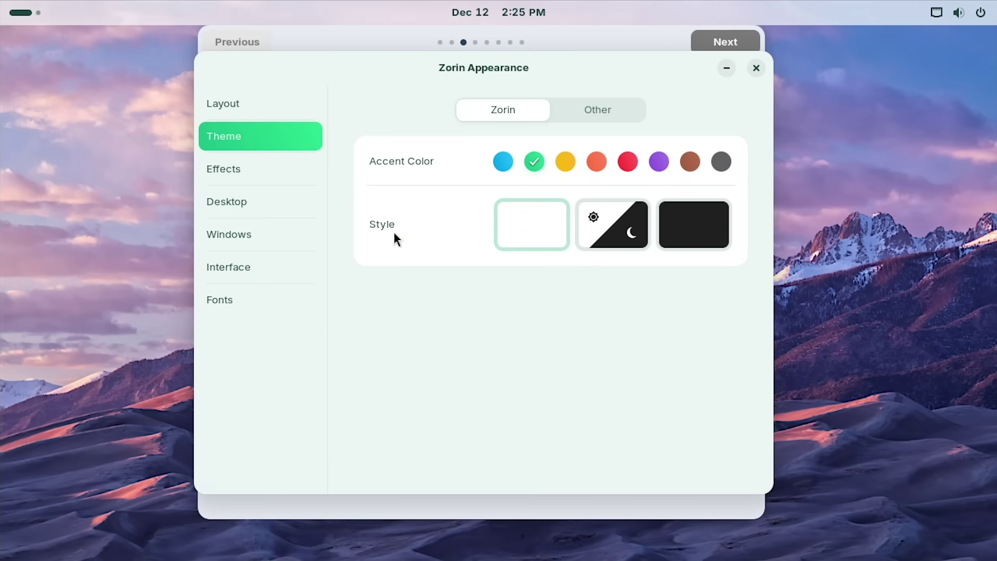
# - Reapply the first layout with a bottom taskbar and bring up the Effects settings
pyautogui.click(254, 116)
pyautogui.click(444, 188)
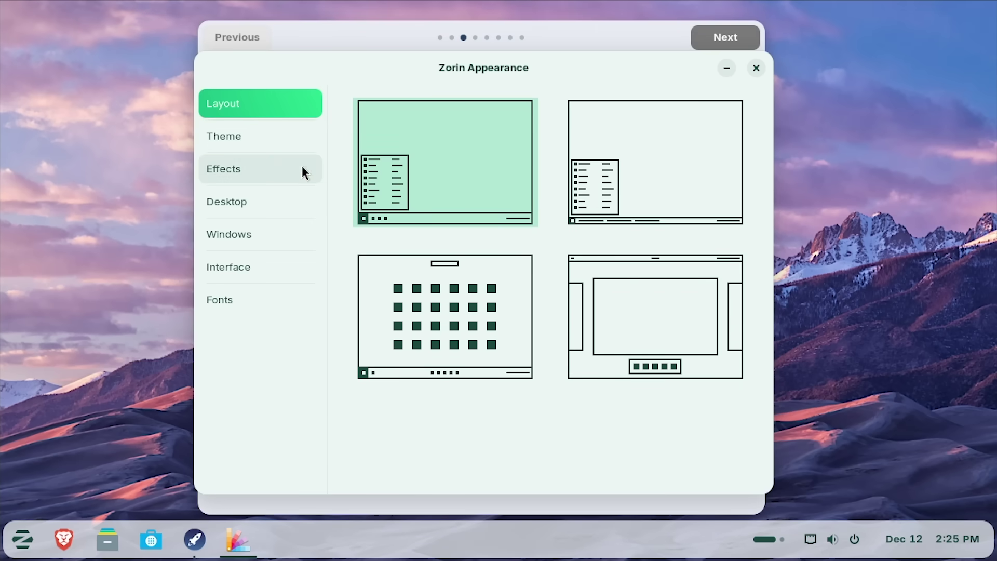
pyautogui.click(254, 166)
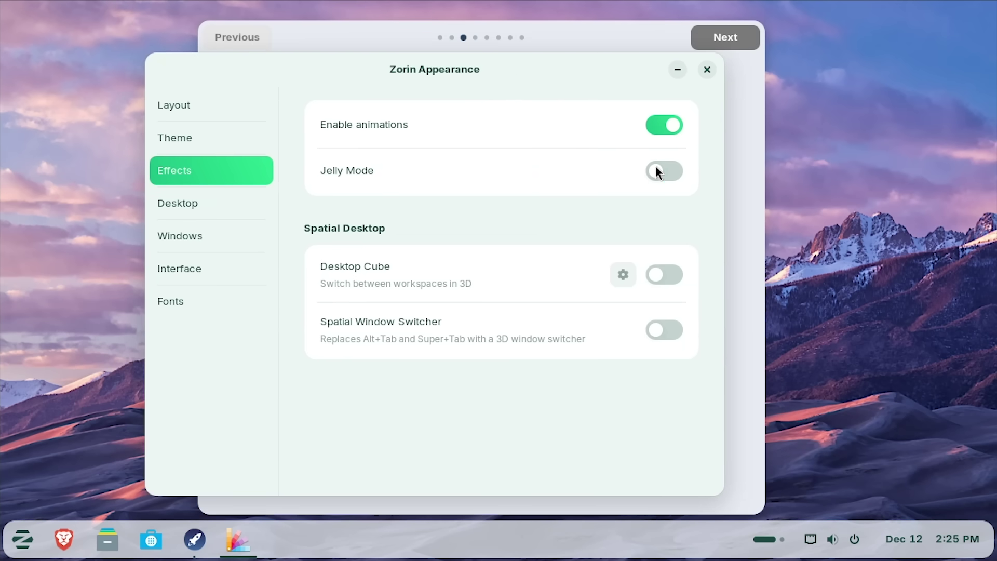
# - Turn on Jelly Mode and drag a window to show the wobble effect
pyautogui.click(657, 170)
pyautogui.moveTo(507, 94); pyautogui.dragTo(534, 61)
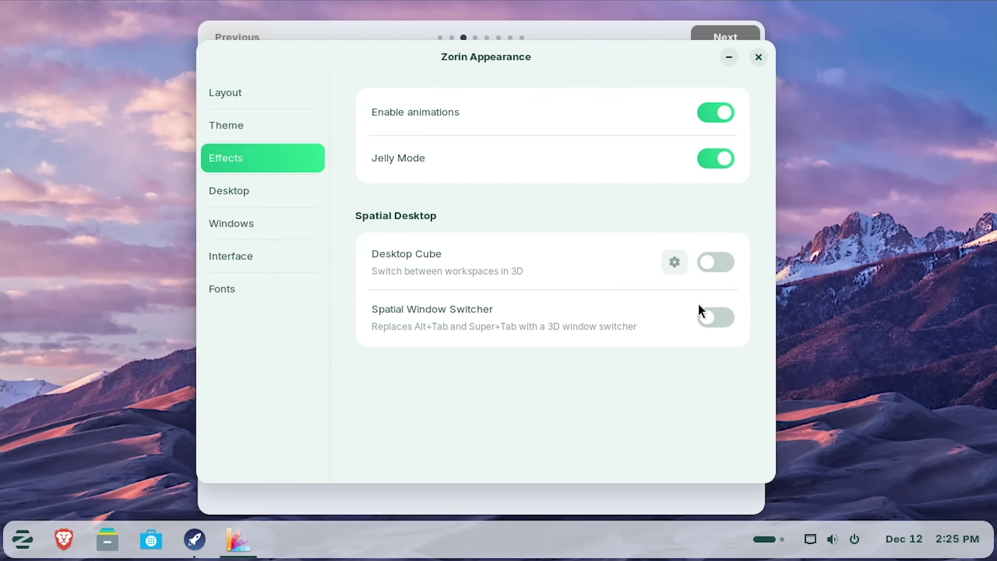
pyautogui.click(773, 542)
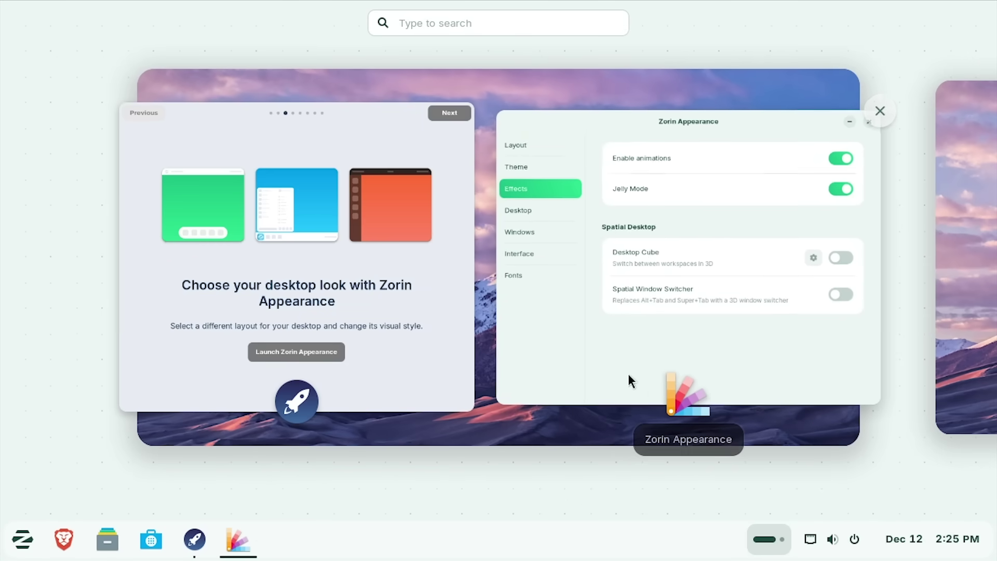
pyautogui.click(777, 545)
# - Turn on Desktop Cube and spin between workspaces in the overview
pyautogui.click(720, 257)
pyautogui.click(772, 542)
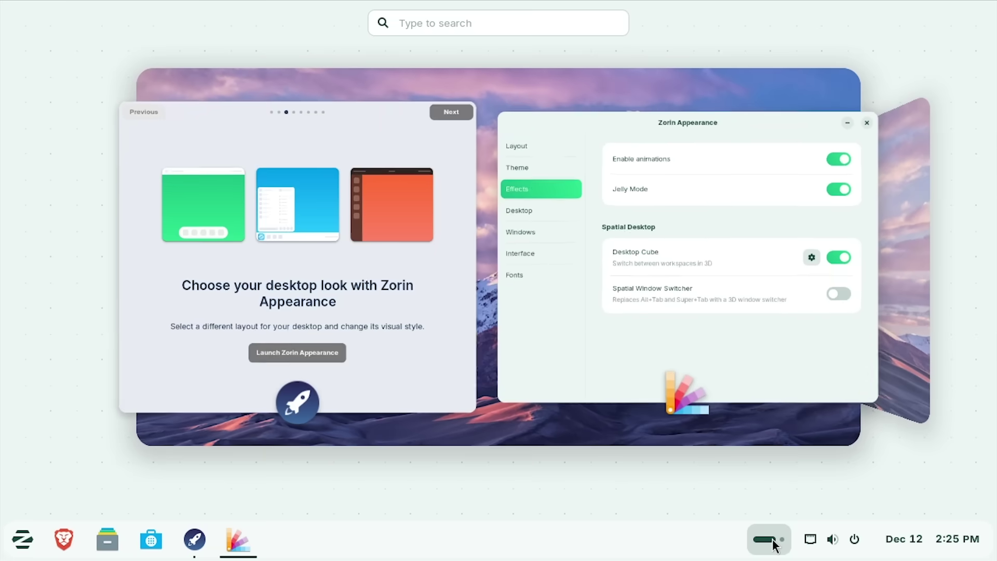
pyautogui.scroll(-1, 902, 301)
pyautogui.scroll(1, 216, 329)
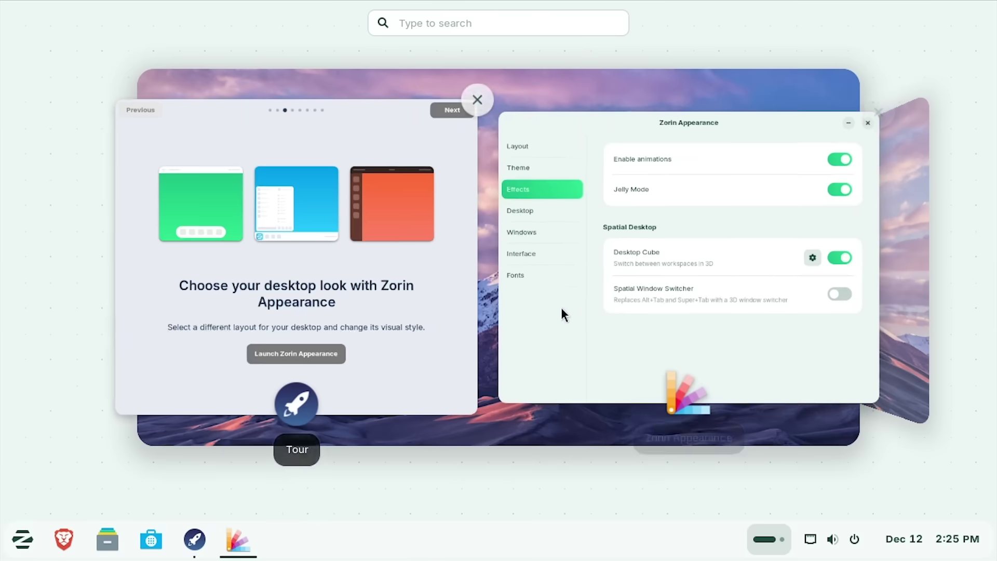
pyautogui.scroll(-1, 902, 282)
pyautogui.scroll(1, 189, 300)
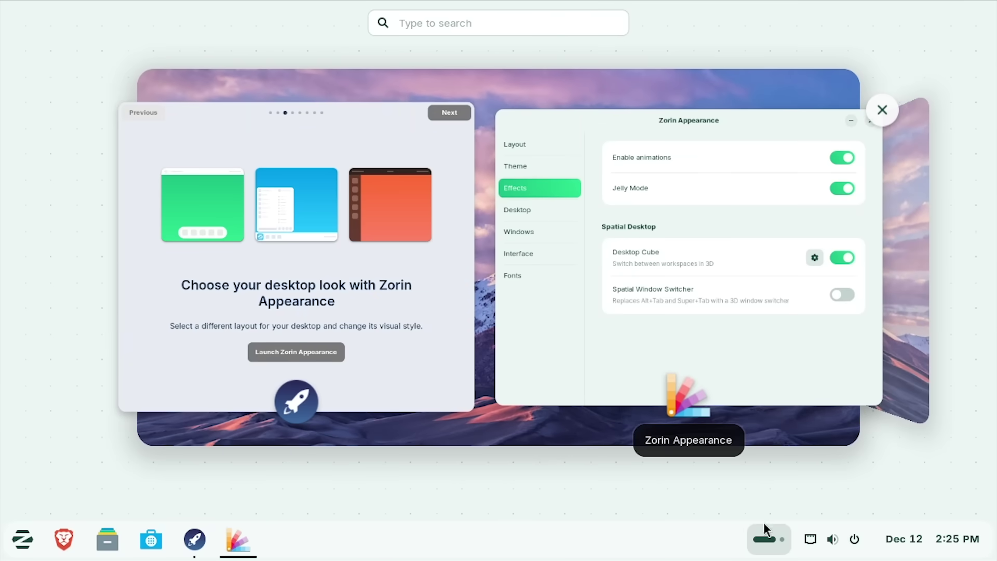
pyautogui.click(508, 297)
# - Switch Desktop Cube off and return to the workspace with Zorin Appearance in front
pyautogui.click(727, 258)
pyautogui.click(772, 532)
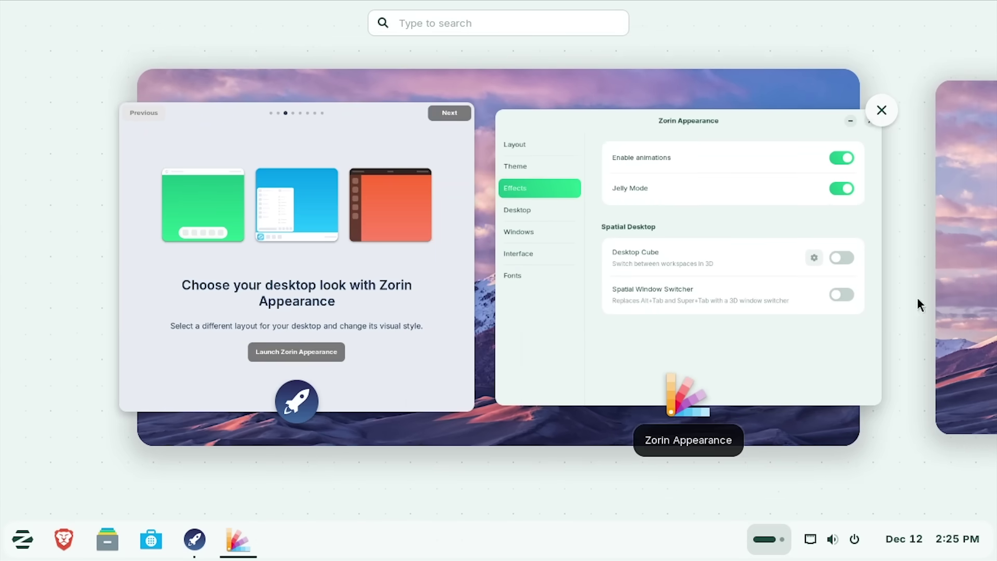
pyautogui.scroll(-1, 497, 381)
pyautogui.click(33, 423)
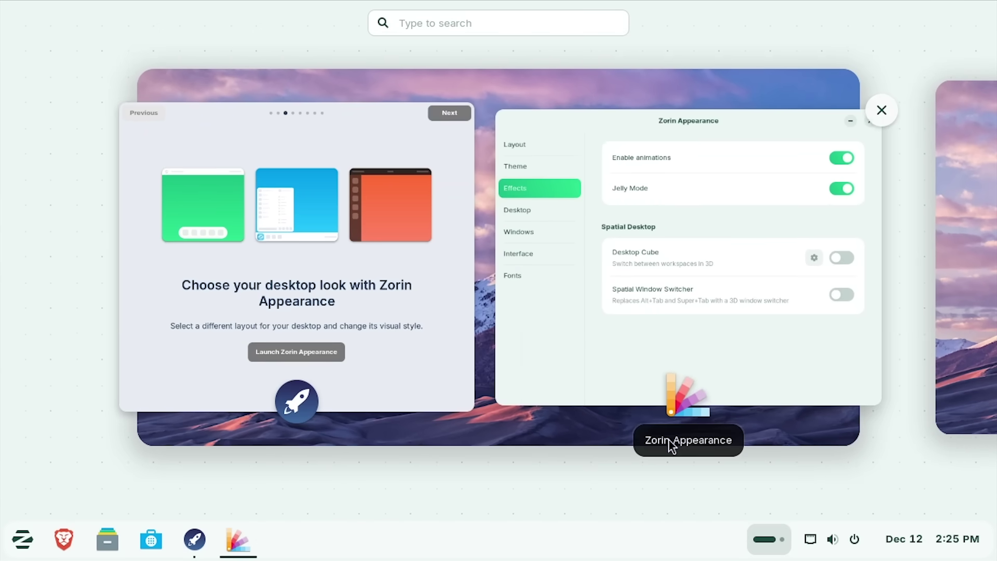
pyautogui.click(676, 229)
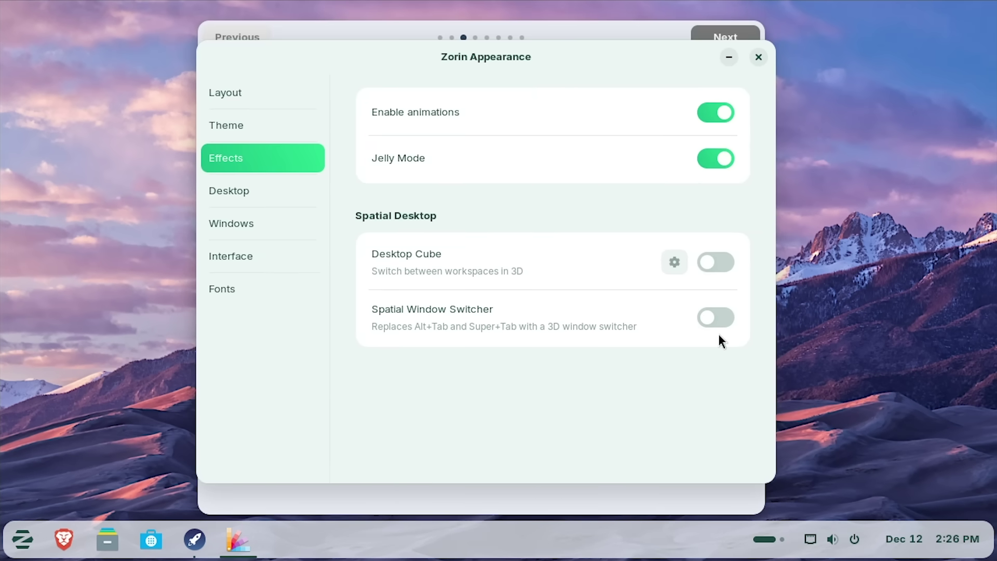
# - Turn on the Spatial Window Switcher and try the 3D Alt+Tab switching
pyautogui.press('super')
pyautogui.press('super')
pyautogui.hotkey('alt', 'Tab')
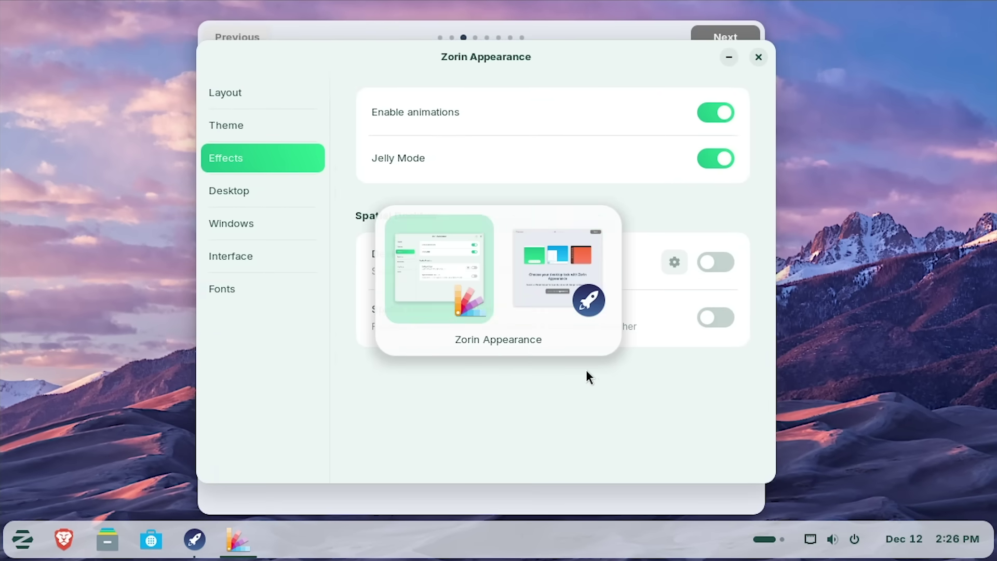
pyautogui.hotkey('alt', 'Tab')
pyautogui.hotkey('alt', 'Tab')
pyautogui.click(706, 321)
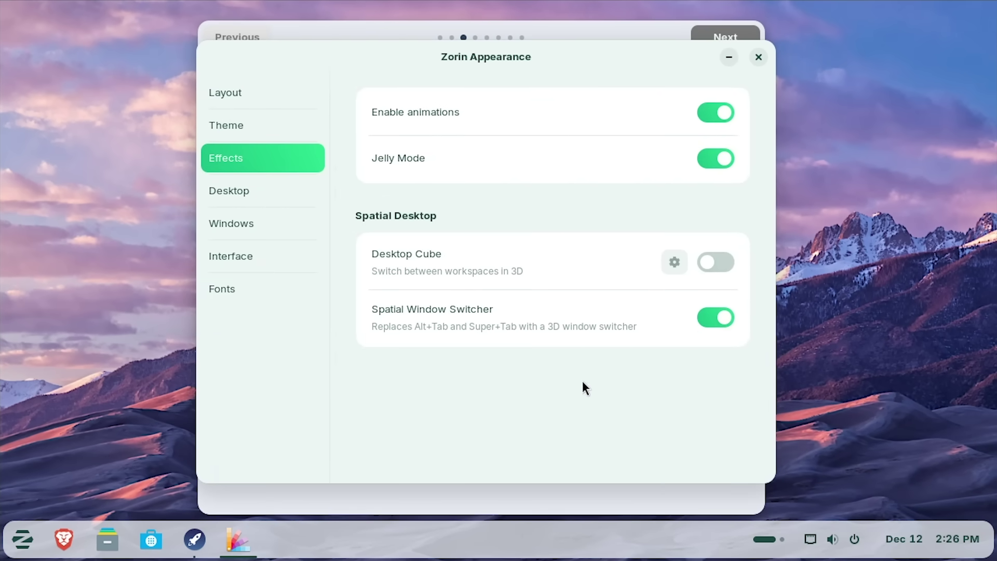
pyautogui.hotkey('alt', 'Tab')
pyautogui.hotkey('alt', 'Tab')
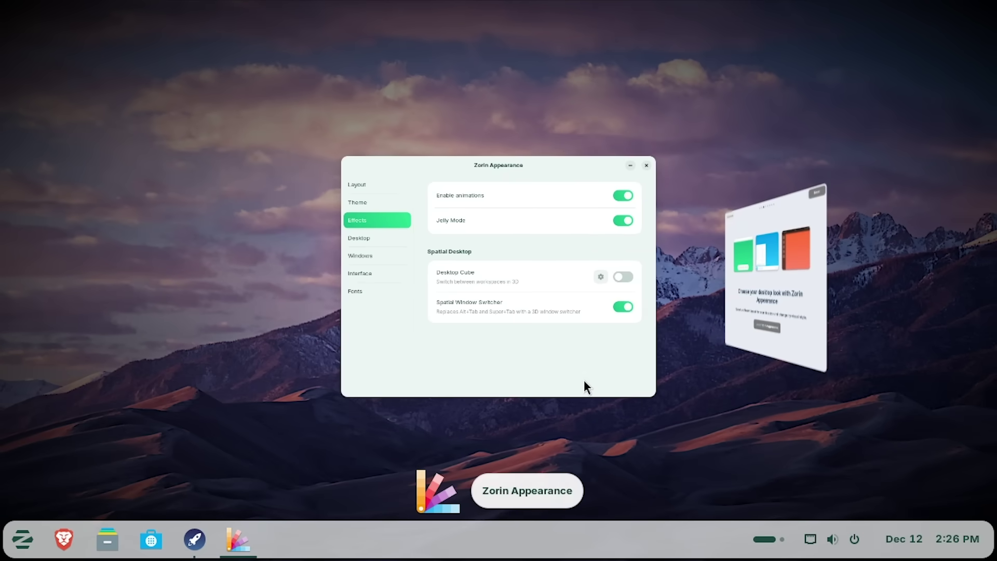
pyautogui.hotkey('alt', 'Tab')
pyautogui.hotkey('alt', 'Tab')
pyautogui.hotkey('alt', 'Tab')
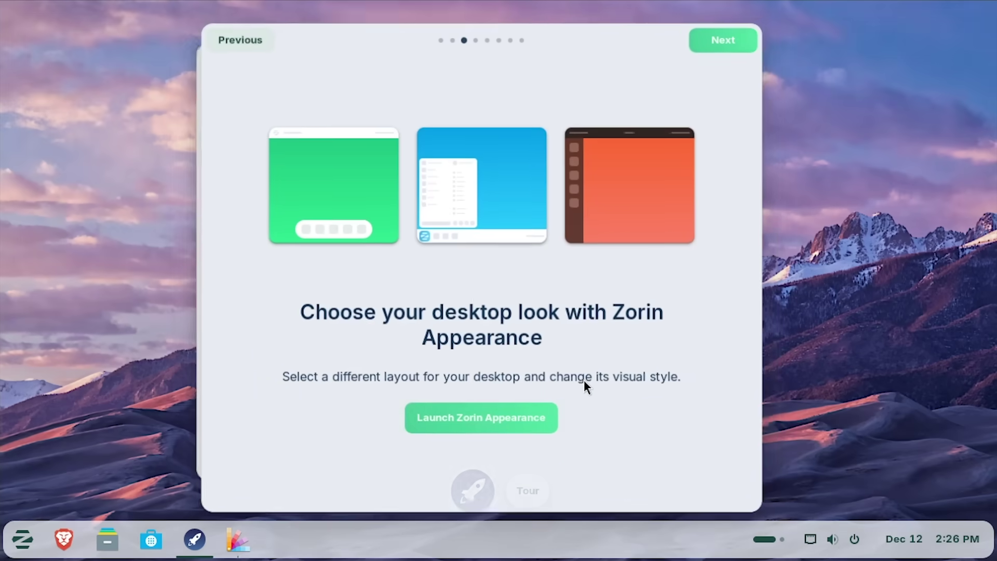
pyautogui.hotkey('alt', 'Tab')
# - Review the Desktop, Windows, Interface, Fonts and Layout pages, then close Zorin Appearance
pyautogui.click(250, 192)
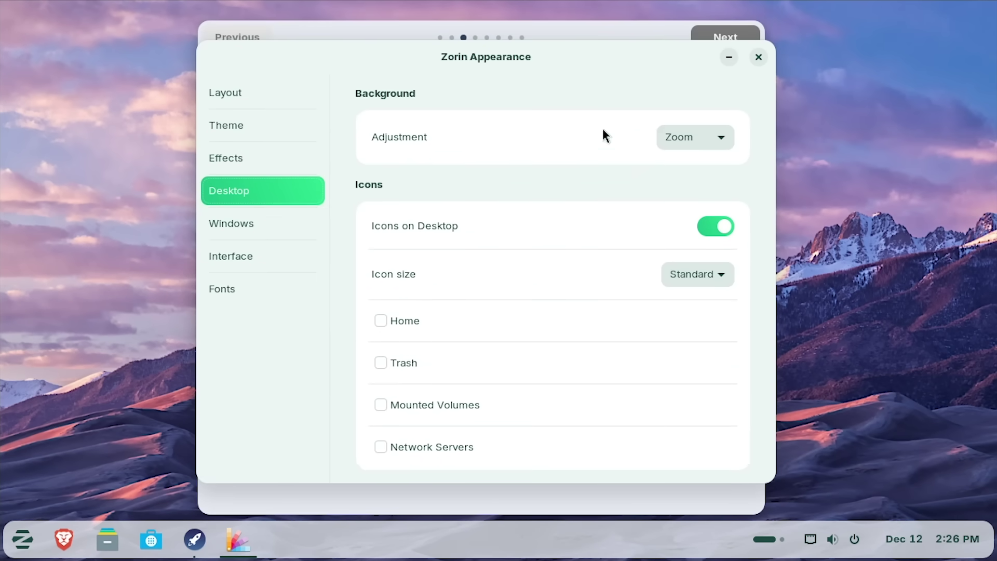
pyautogui.click(298, 224)
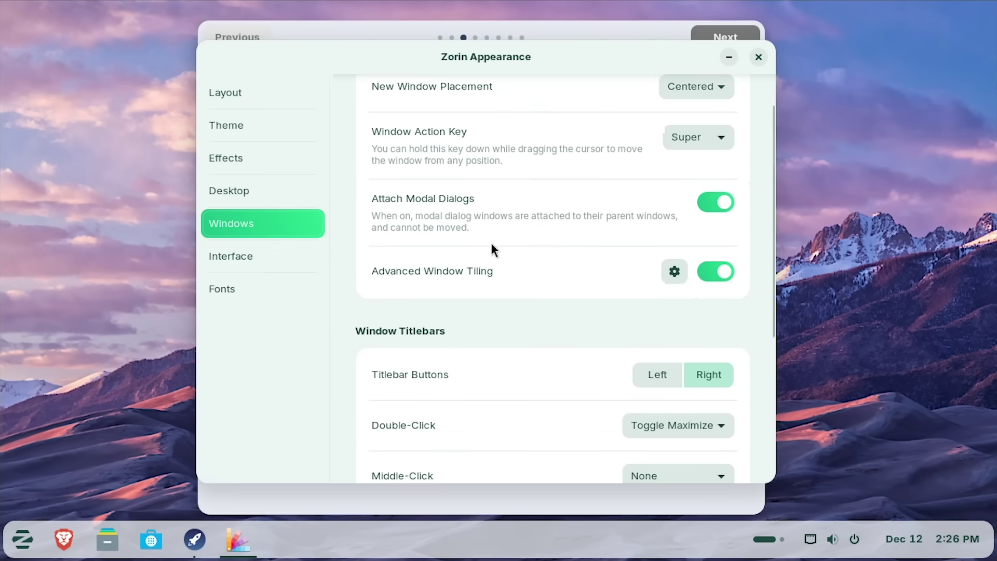
pyautogui.click(251, 264)
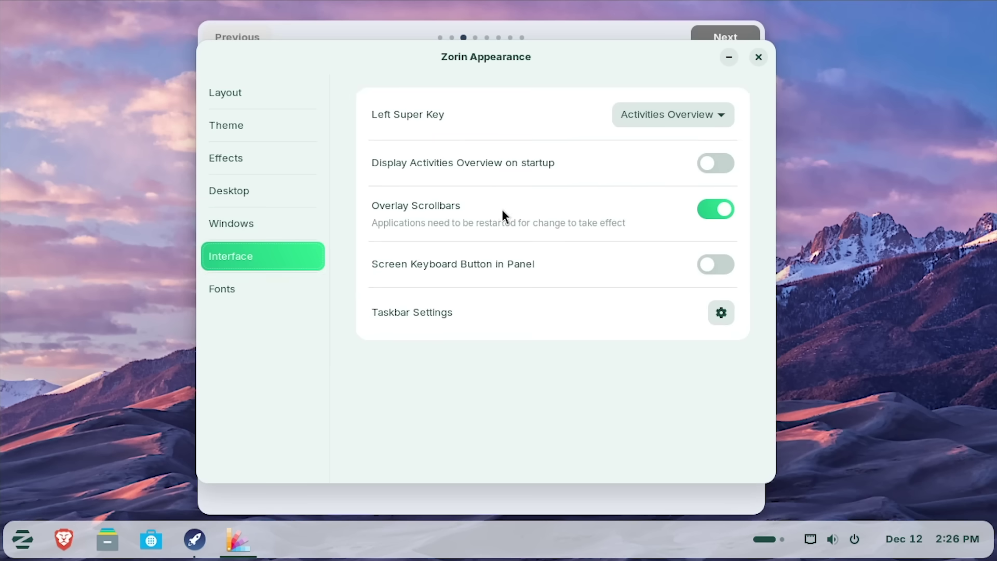
pyautogui.click(278, 297)
pyautogui.click(239, 97)
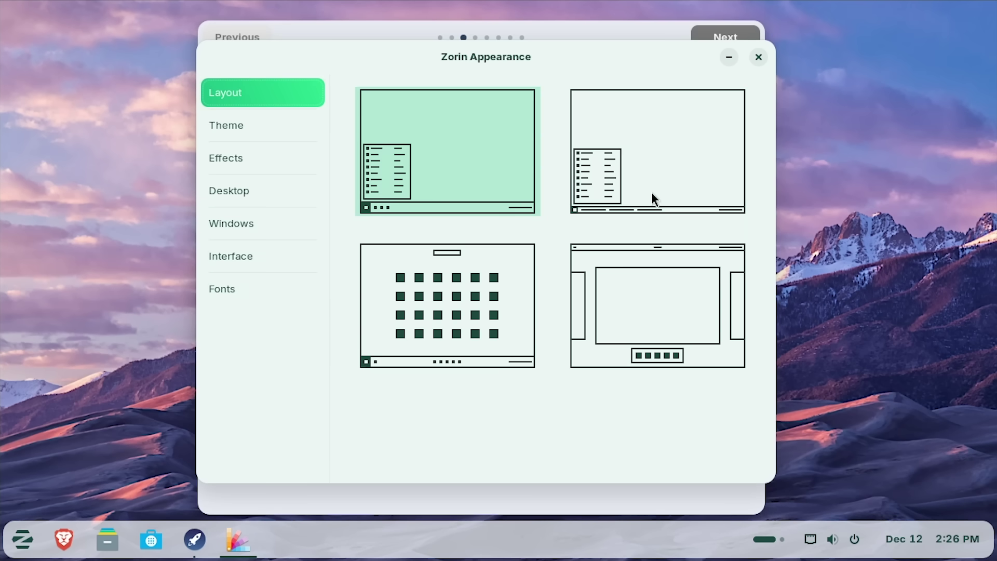
pyautogui.click(759, 57)
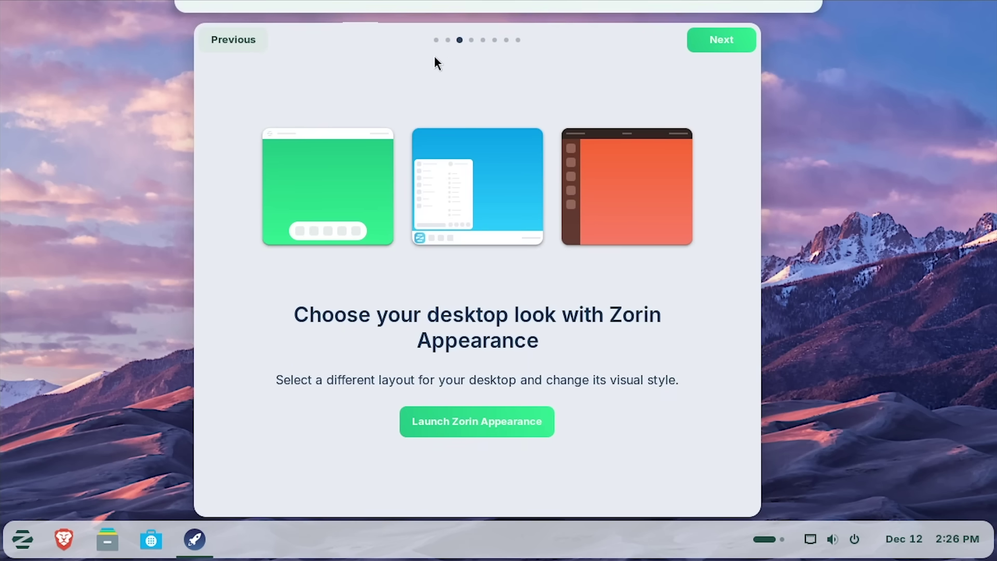
# - Go to the tour's virtual machine page and confirm installing VM Tools for VMware
pyautogui.click(704, 46)
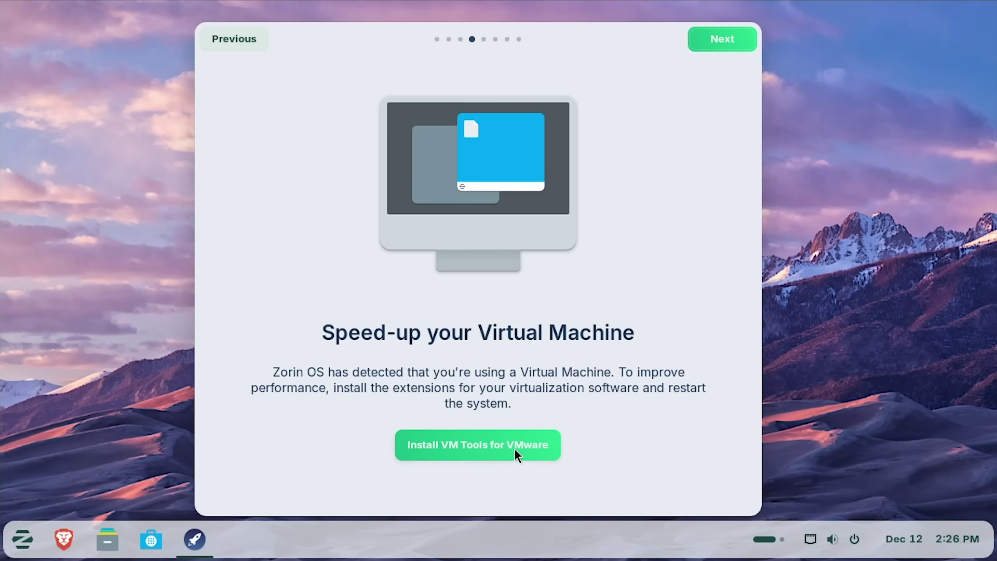
pyautogui.click(465, 451)
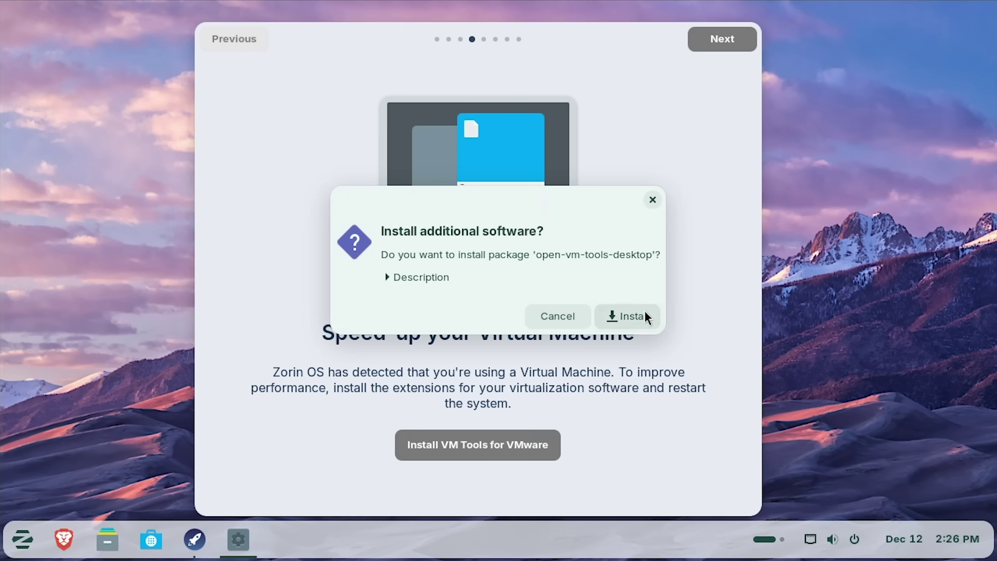
pyautogui.click(646, 317)
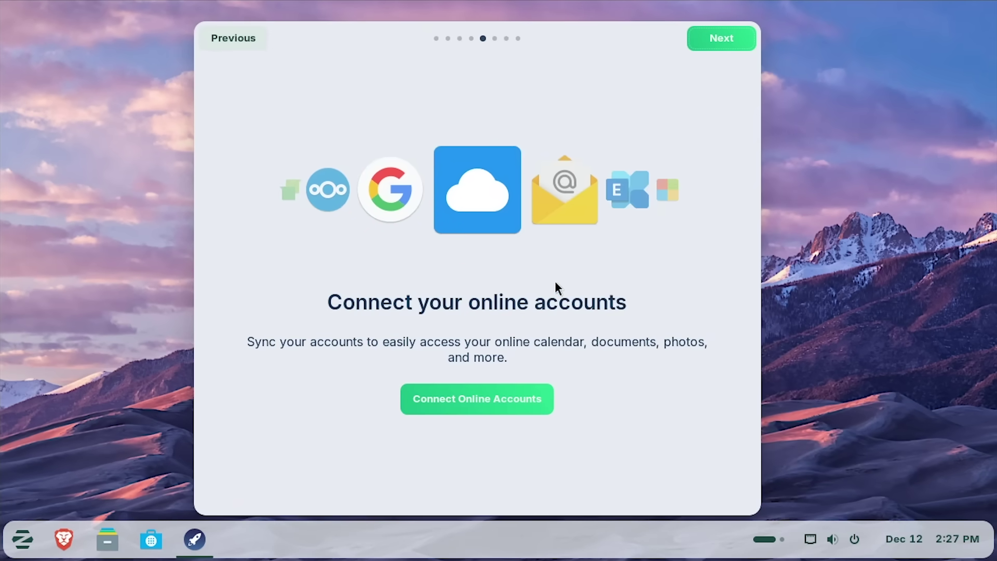
# - View the Online Accounts settings, close them, and advance the tour to Zorin Connect
pyautogui.click(499, 398)
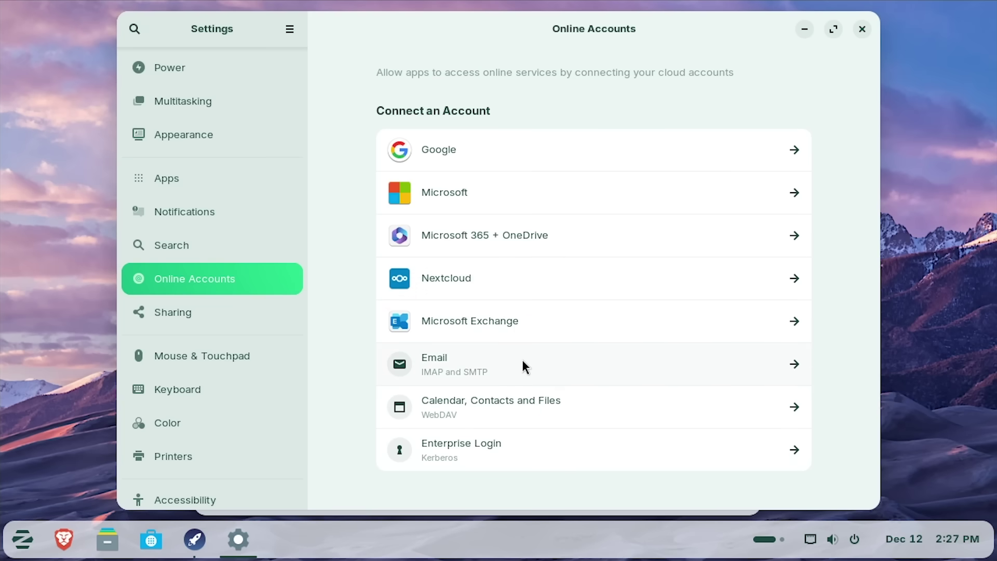
pyautogui.click(863, 29)
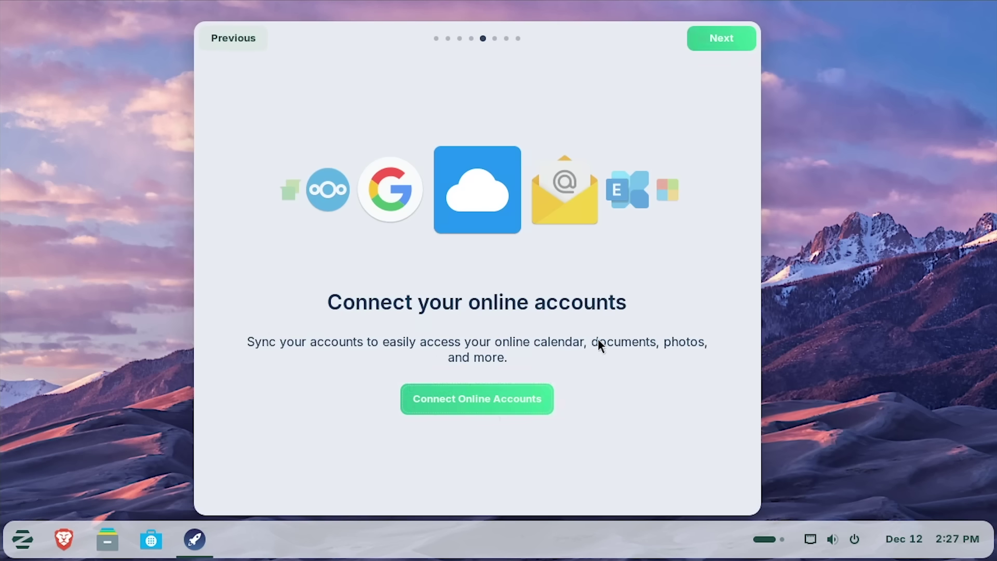
pyautogui.click(742, 35)
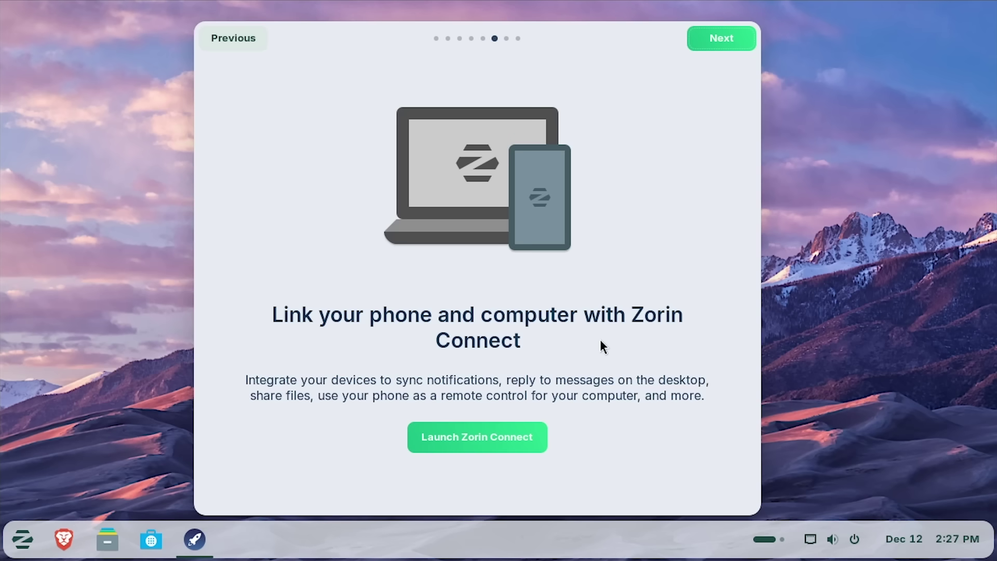
# - Advance the tour past the Software page to its final 'That's it!' page
pyautogui.click(722, 38)
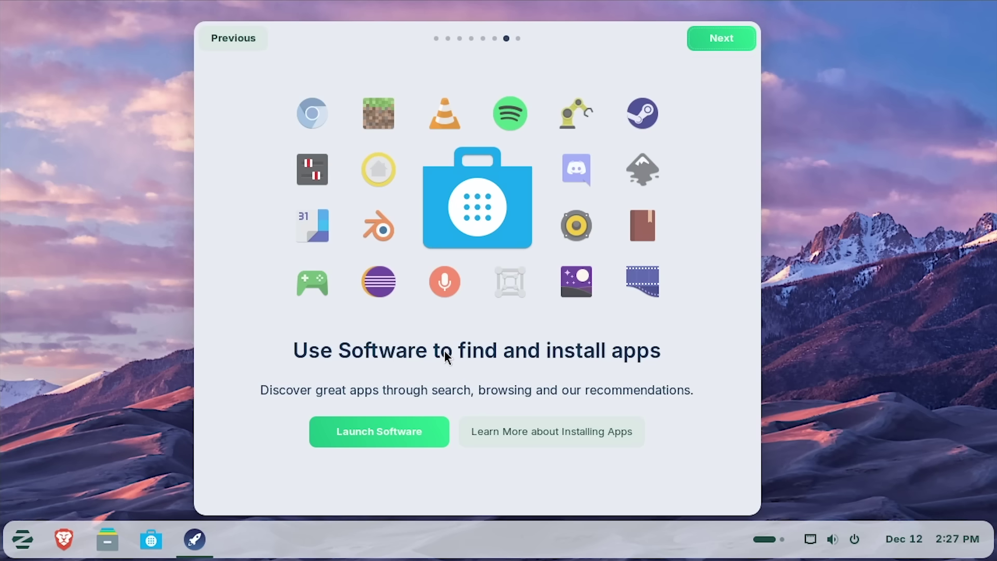
pyautogui.click(724, 38)
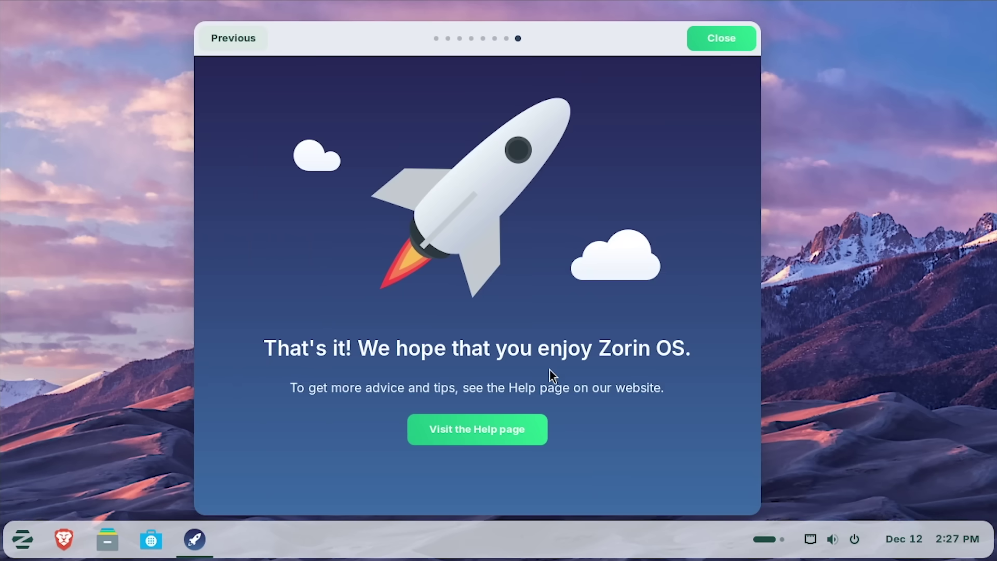
# - Close the welcome tour, look through the start menu categories, and launch Files
pyautogui.click(701, 39)
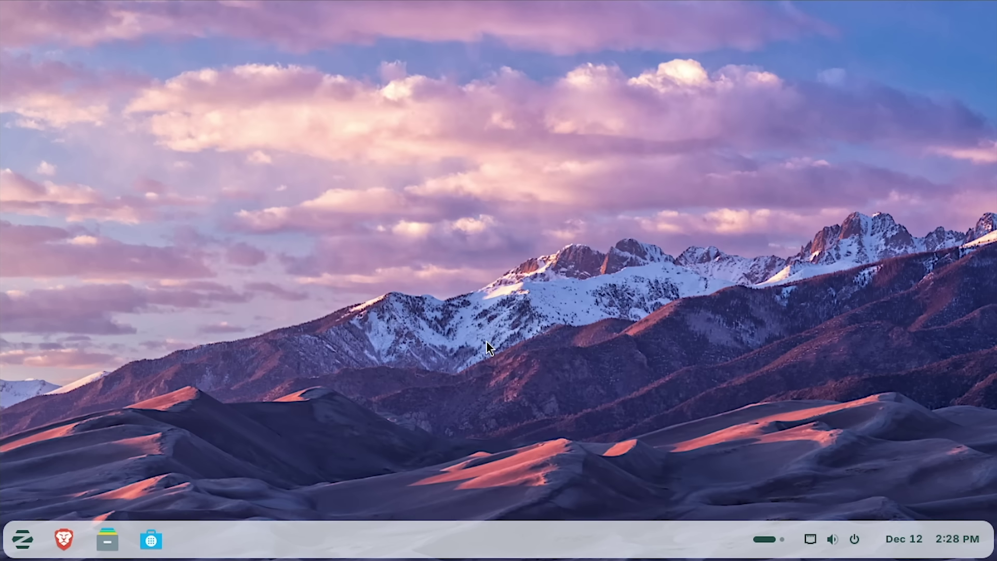
pyautogui.click(26, 525)
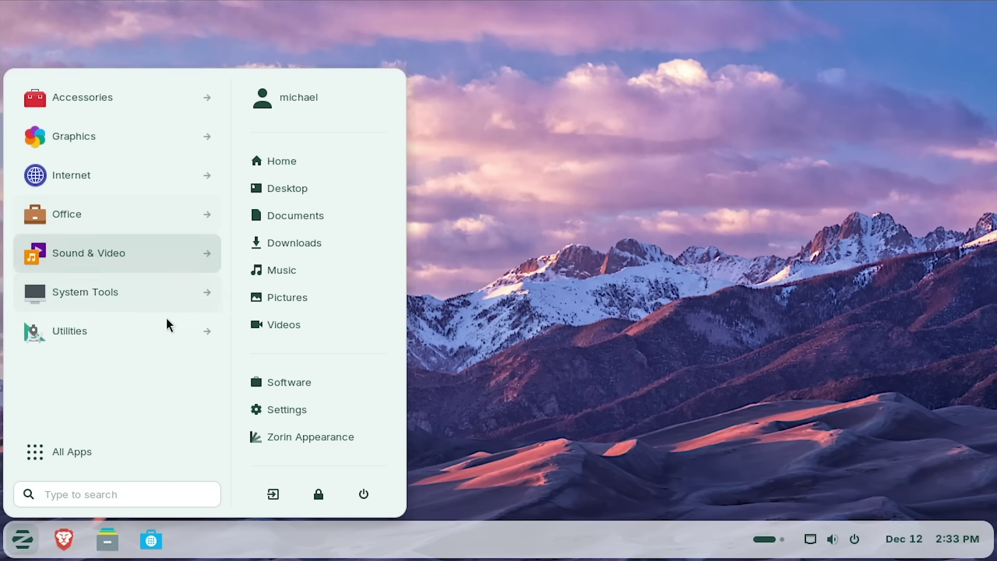
pyautogui.click(104, 541)
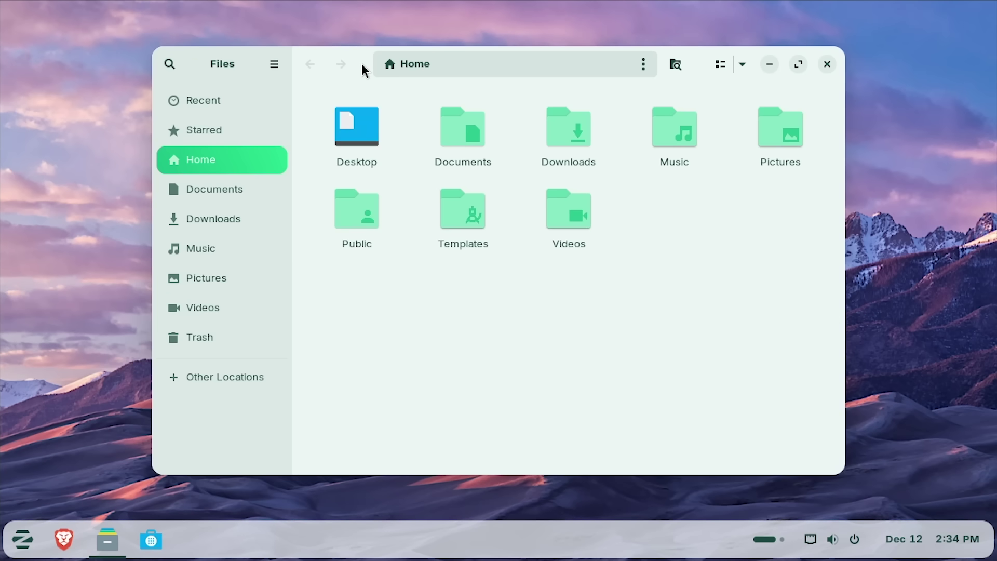
# - Snap Files, Brave and Software into tiles of a top-edge tiling layout
pyautogui.moveTo(362, 65); pyautogui.dragTo(726, 41)
pyautogui.click(61, 543)
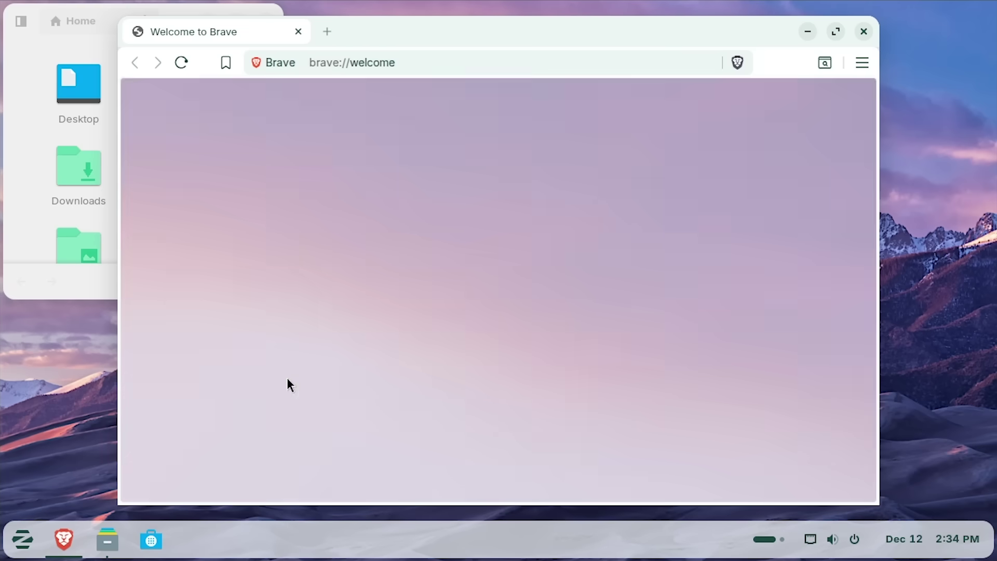
pyautogui.moveTo(394, 31); pyautogui.dragTo(753, 58)
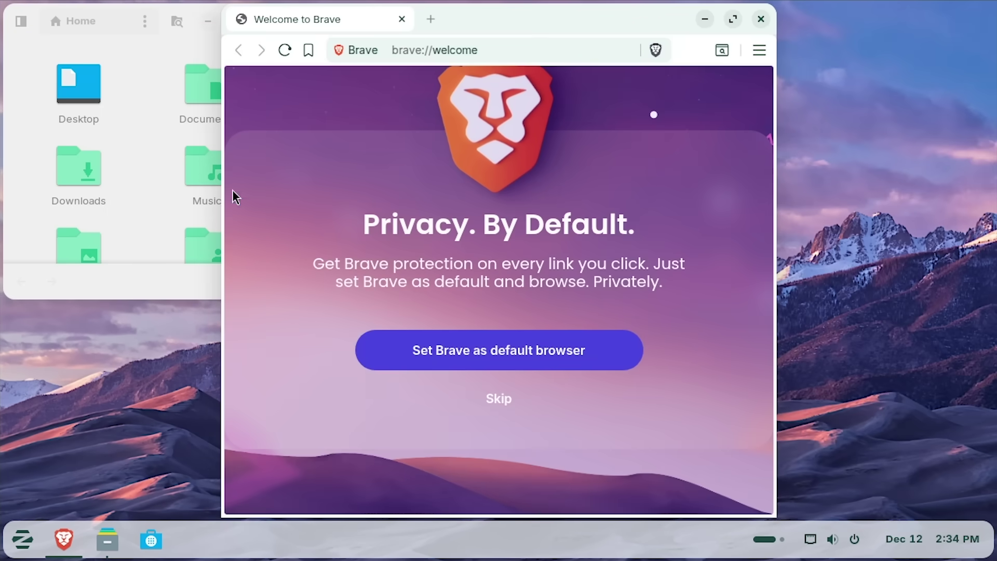
pyautogui.click(150, 540)
pyautogui.moveTo(303, 54); pyautogui.dragTo(802, 74)
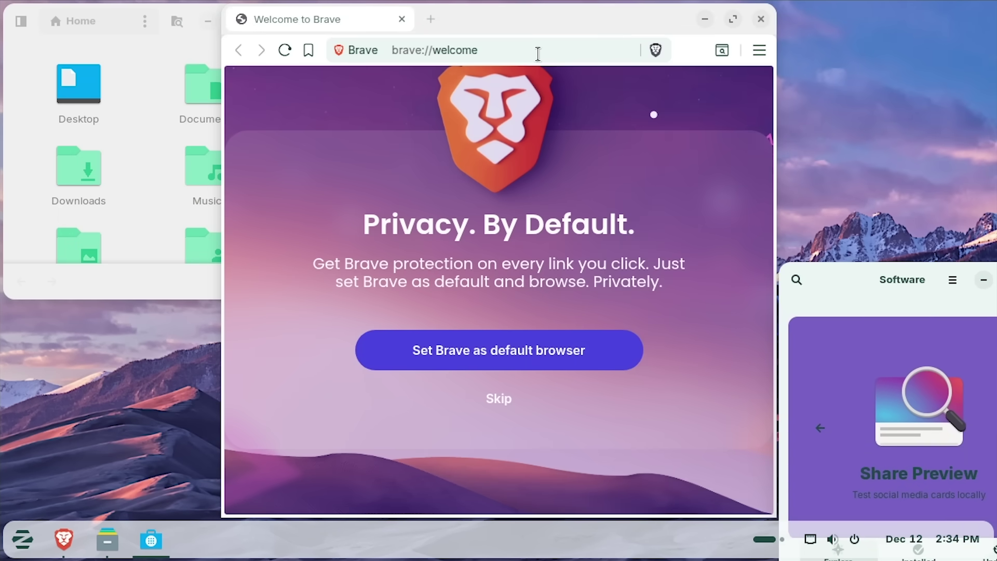
pyautogui.click(28, 543)
# - Scroll the All Apps list and launch Windows App Support
pyautogui.click(52, 456)
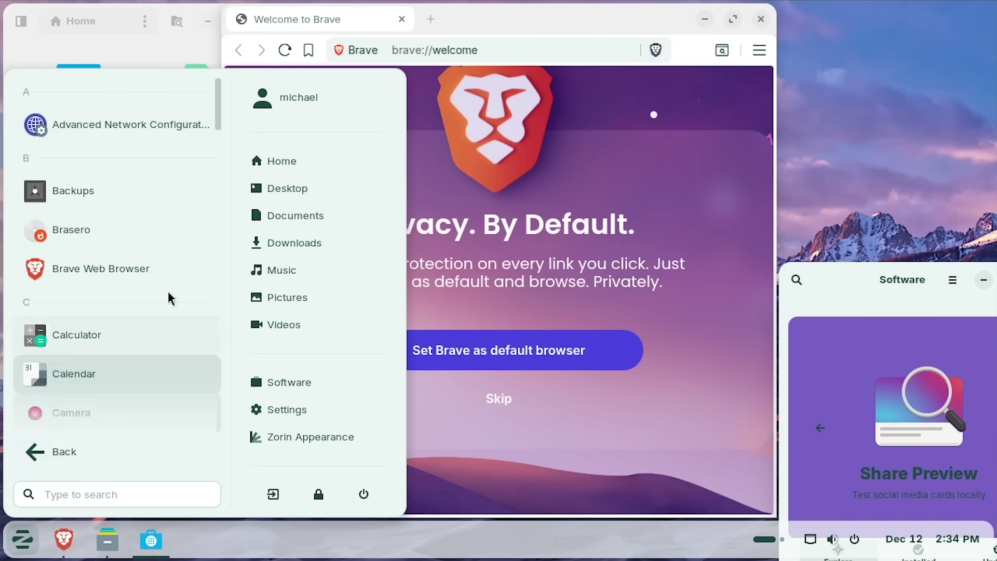
pyautogui.moveTo(219, 93); pyautogui.dragTo(212, 412)
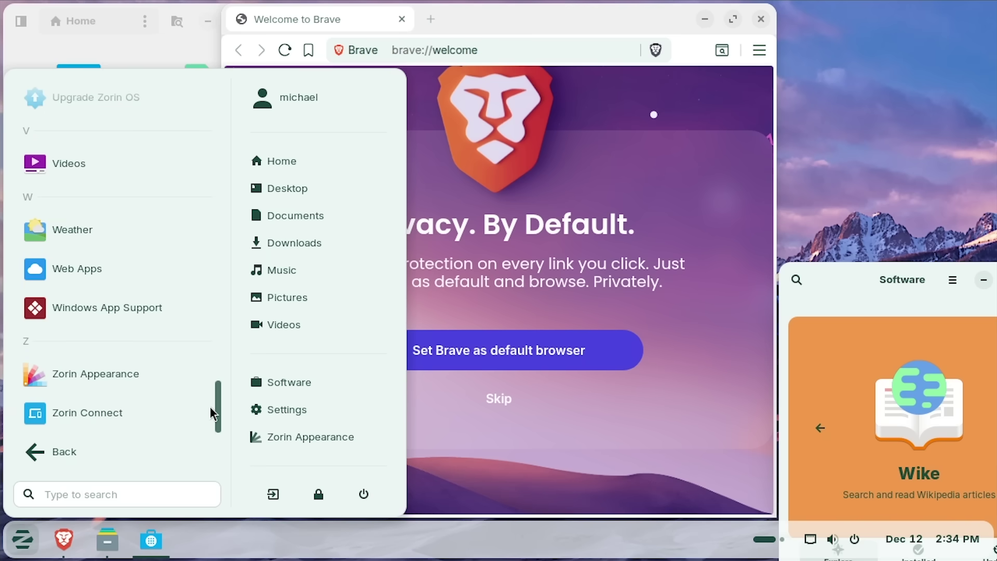
pyautogui.click(131, 314)
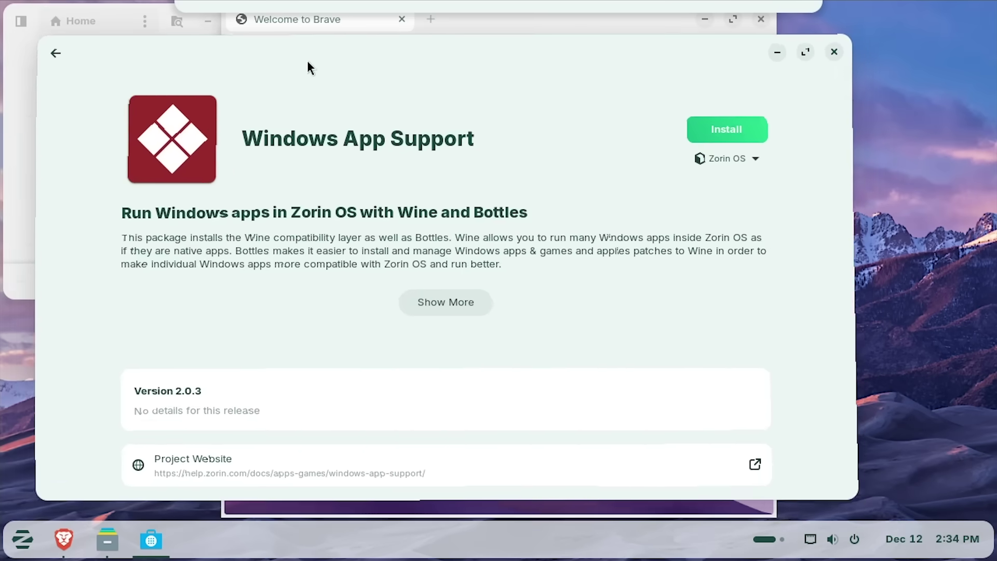
# - Move the Software window aside and install Windows App Support
pyautogui.moveTo(315, 64); pyautogui.dragTo(354, 50)
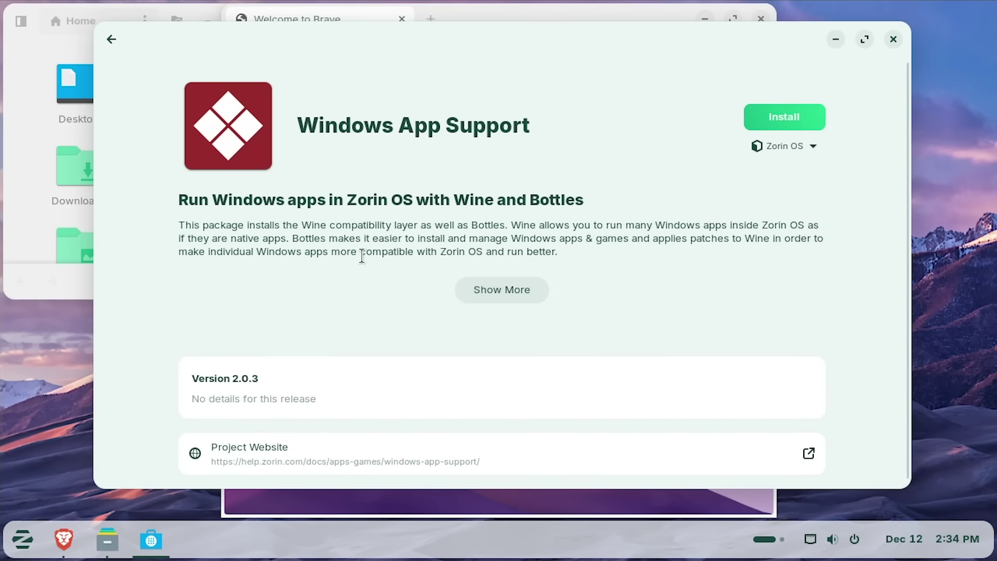
pyautogui.click(785, 117)
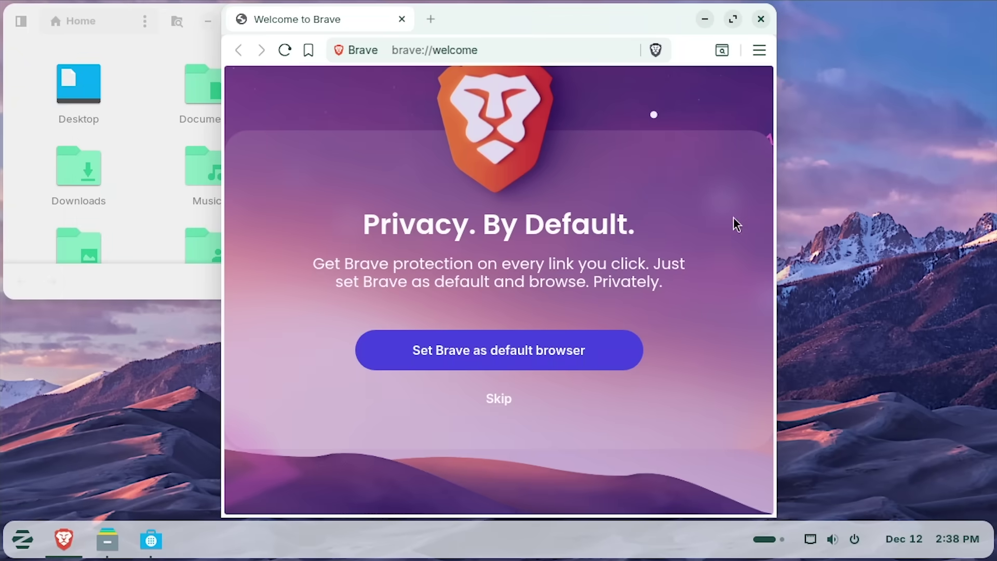
# - Close Brave and Files, then scroll through the start menu's All Apps list
pyautogui.click(760, 20)
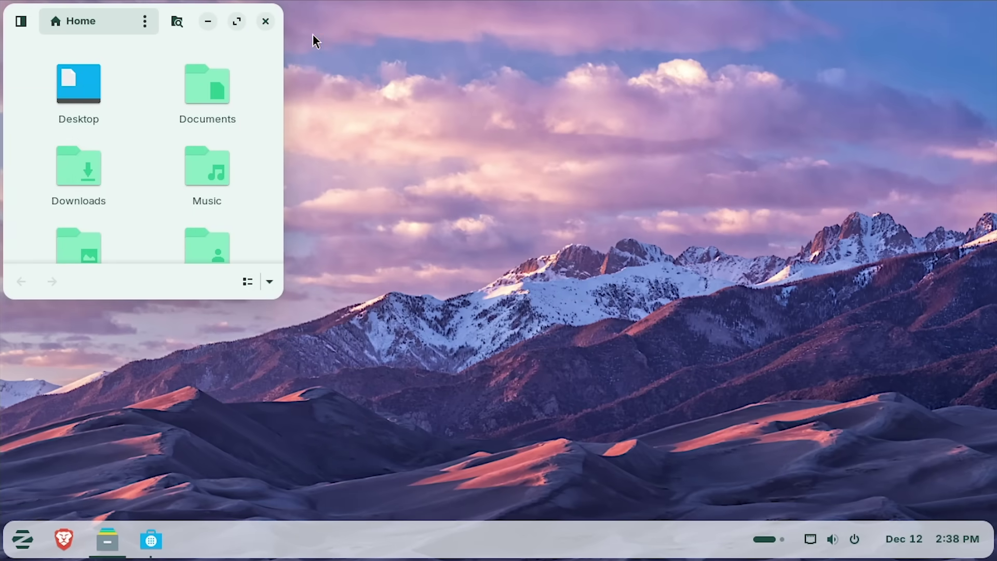
pyautogui.click(265, 22)
pyautogui.click(34, 534)
pyautogui.click(75, 454)
pyautogui.moveTo(222, 115); pyautogui.dragTo(237, 207)
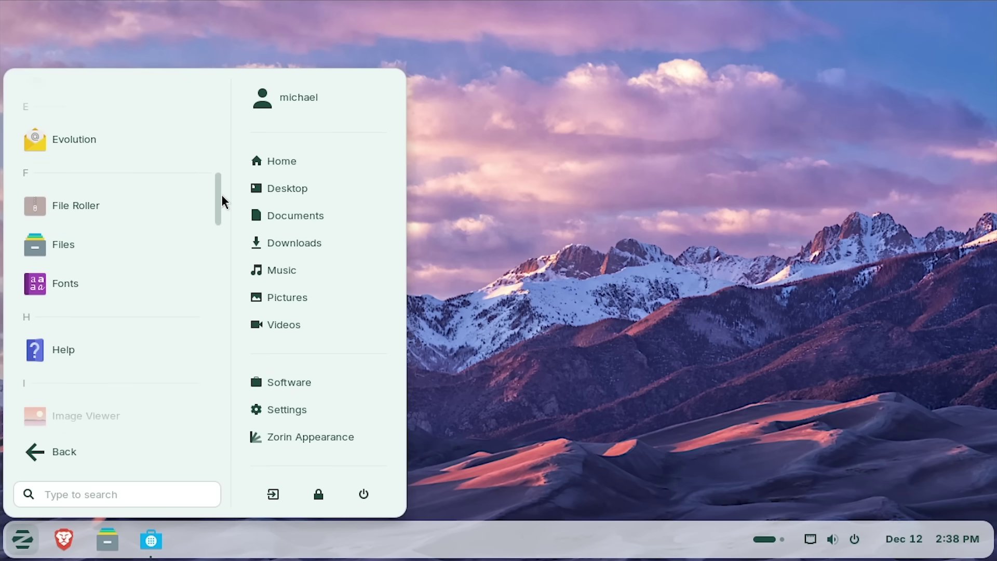
pyautogui.moveTo(219, 209); pyautogui.dragTo(217, 258)
# - Launch and close LibreOffice Calc, then reopen and scroll the All Apps list
pyautogui.click(138, 198)
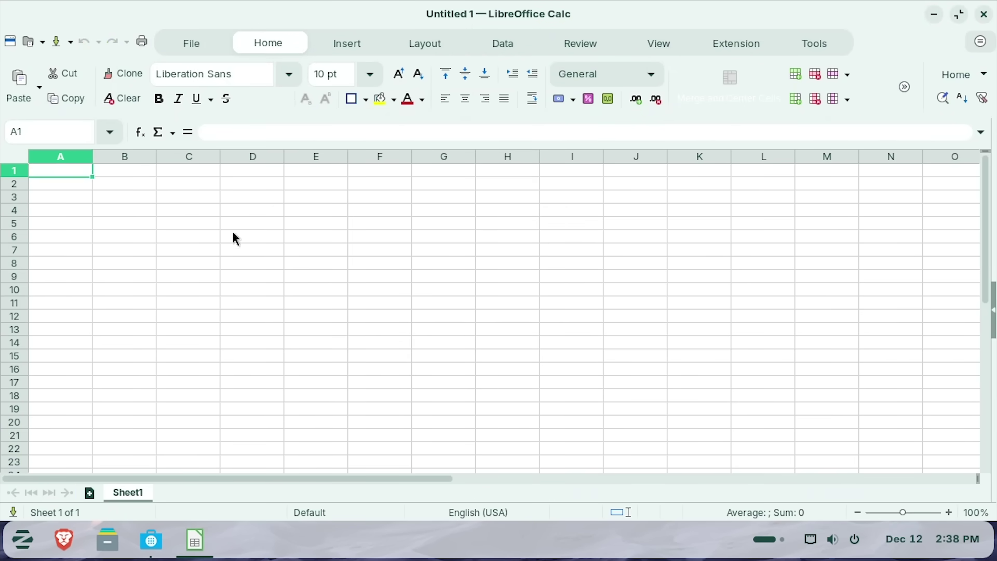
pyautogui.click(984, 14)
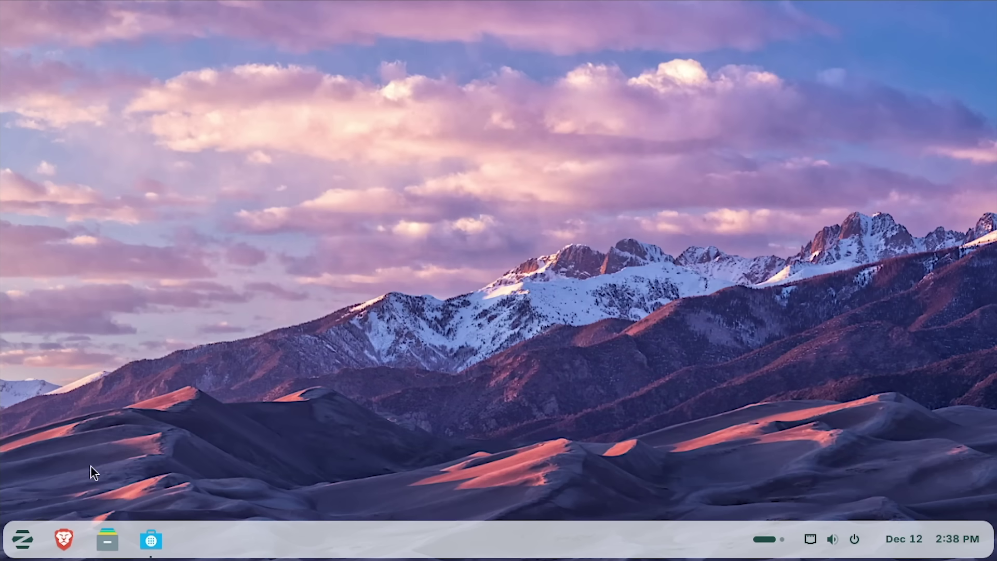
pyautogui.click(22, 540)
pyautogui.click(102, 450)
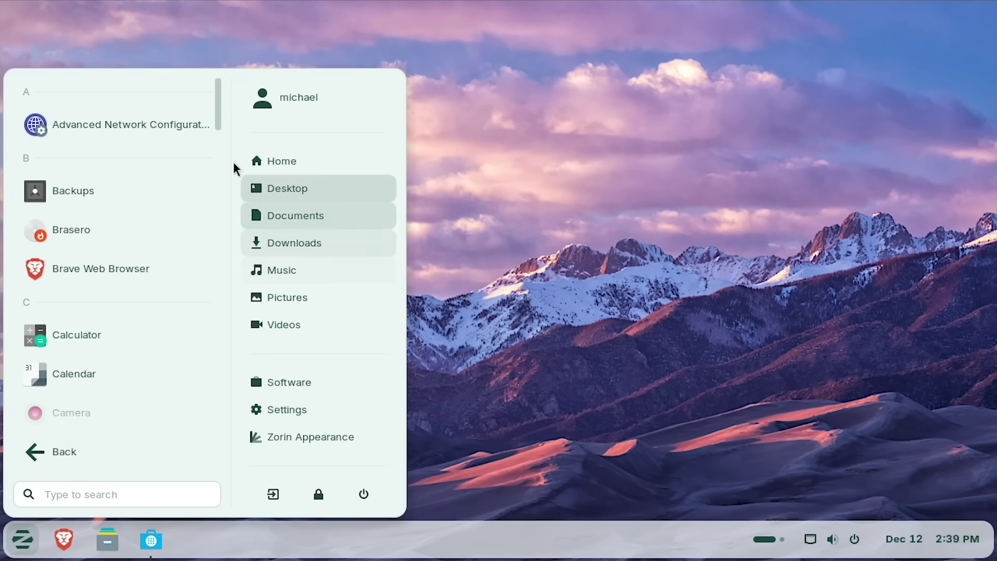
pyautogui.scroll(-10, 218, 192)
# - Scroll the Zorin OS Pro page down to the bundled-alternatives price cards
pyautogui.moveTo(215, 206); pyautogui.dragTo(229, 448)
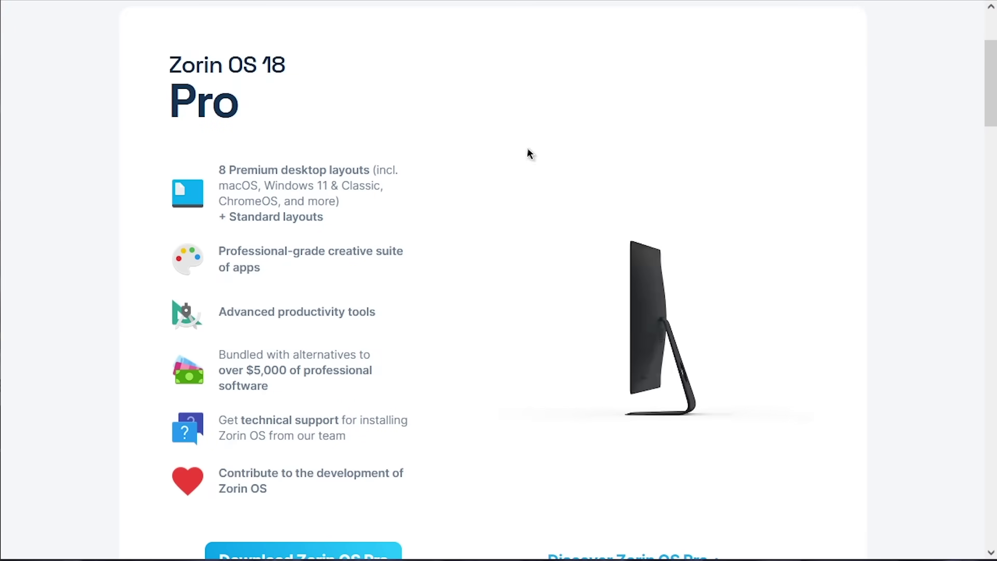
pyautogui.scroll(-2, 423, 322)
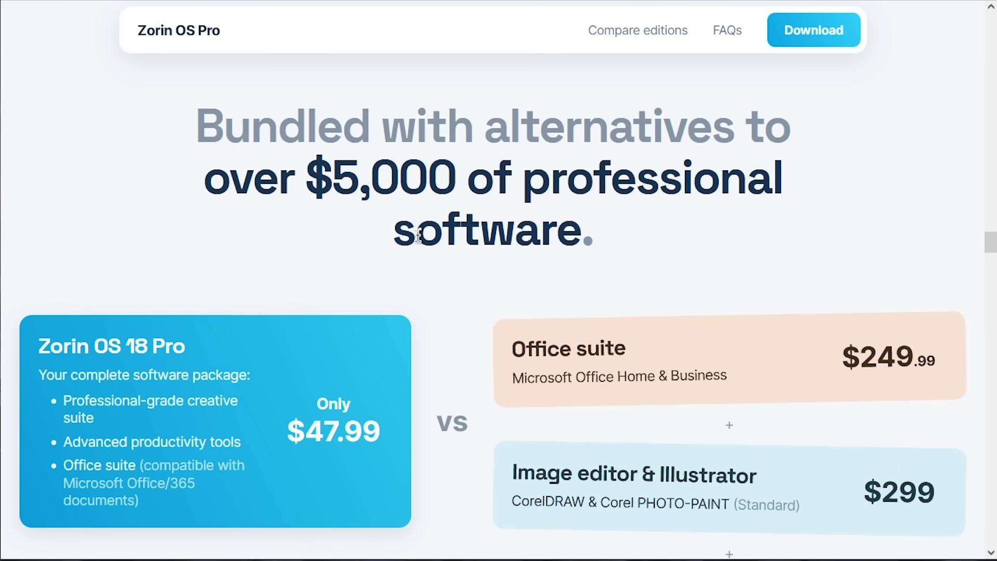
pyautogui.scroll(-4, 457, 311)
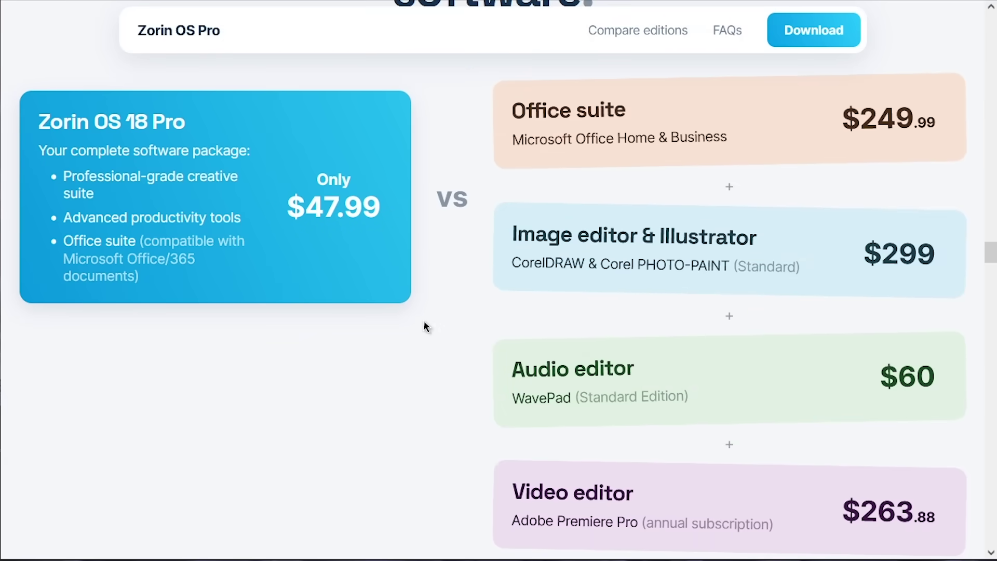
pyautogui.scroll(-3, 622, 387)
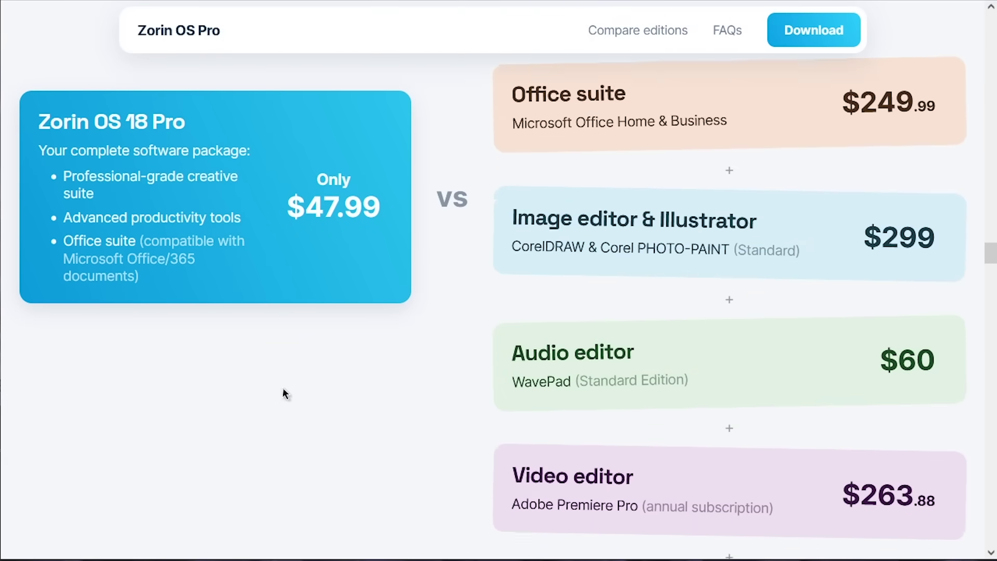
pyautogui.scroll(-2, 620, 382)
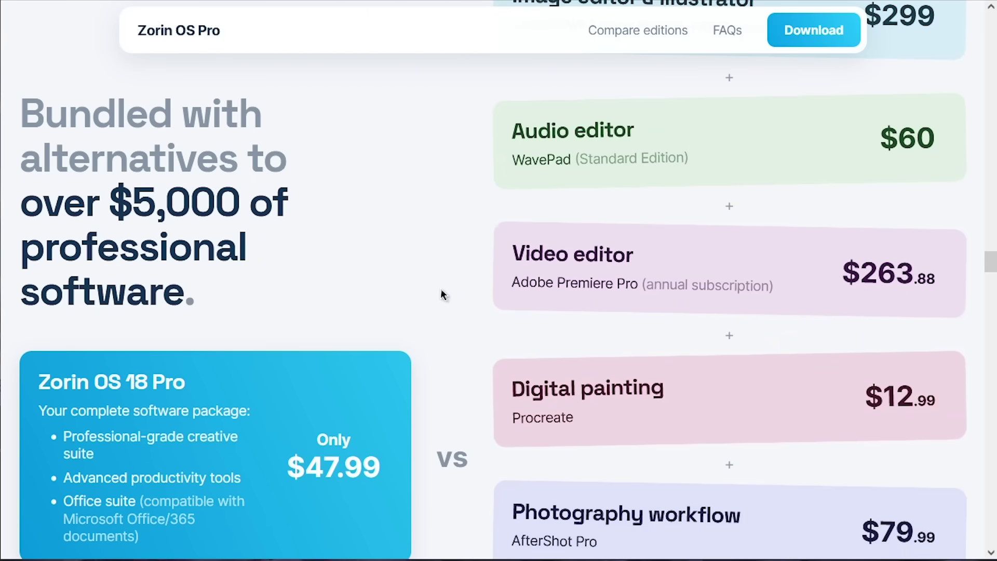
pyautogui.scroll(-5, 440, 288)
pyautogui.scroll(-18, 440, 287)
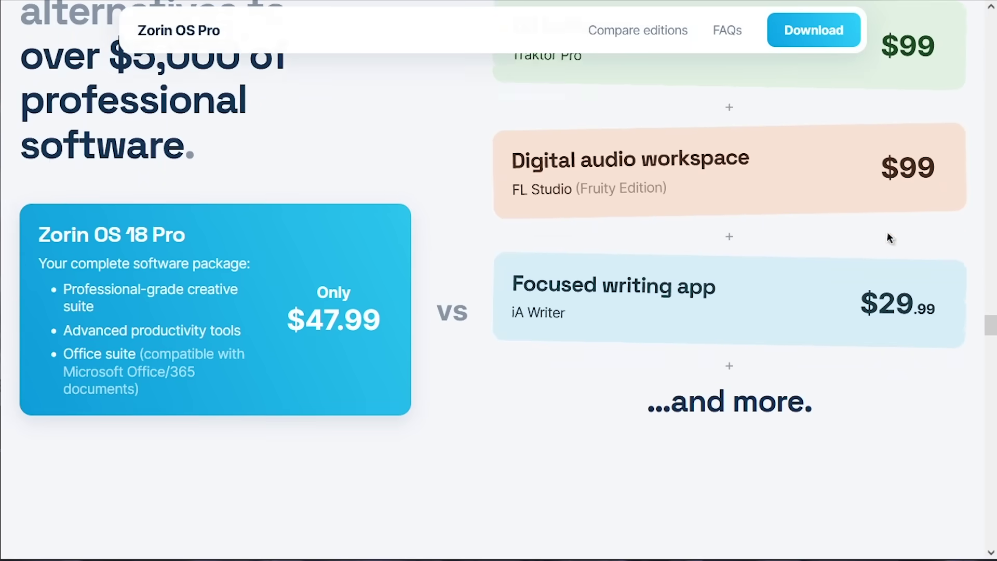
# - Highlight the card prices, including $99, iA Writer's price and $1,875 3D graphics
pyautogui.moveTo(883, 151); pyautogui.dragTo(954, 164)
pyautogui.moveTo(860, 289); pyautogui.dragTo(935, 270)
pyautogui.scroll(3, 927, 291)
pyautogui.scroll(4, 935, 270)
pyautogui.moveTo(847, 372); pyautogui.dragTo(929, 359)
pyautogui.moveTo(878, 250); pyautogui.dragTo(949, 249)
pyautogui.scroll(6, 948, 249)
# - Highlight '5,000', 'alternatives to' and the bundled-software headline, clearing each selection
pyautogui.moveTo(138, 207); pyautogui.dragTo(240, 208)
pyautogui.click(202, 240)
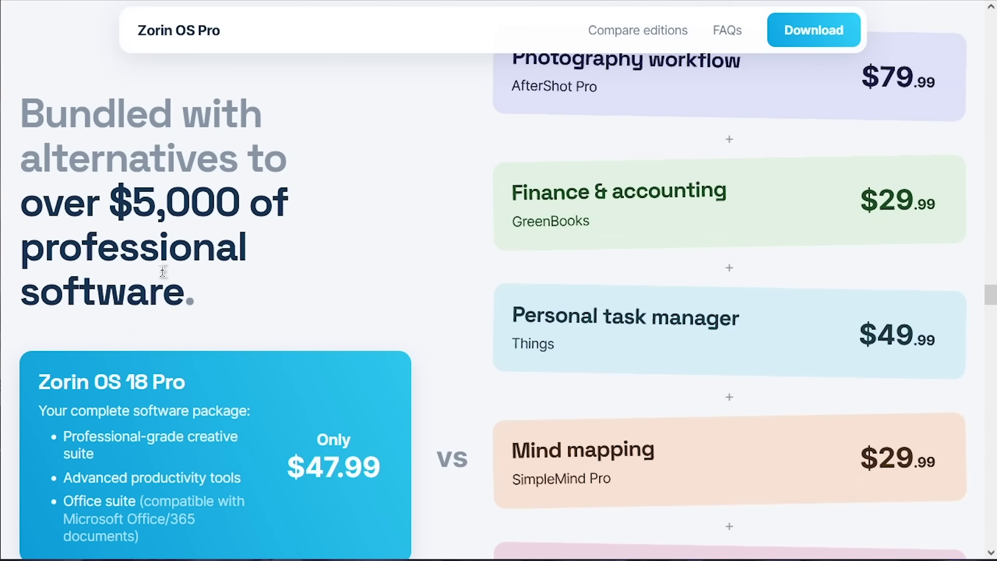
pyautogui.moveTo(279, 158); pyautogui.dragTo(23, 177)
pyautogui.click(127, 173)
pyautogui.moveTo(220, 298); pyautogui.dragTo(45, 114)
pyautogui.click(181, 210)
# - Go to the Download Zorin OS Pro section on zorin.com, then minimize the browser
pyautogui.scroll(15, 294, 274)
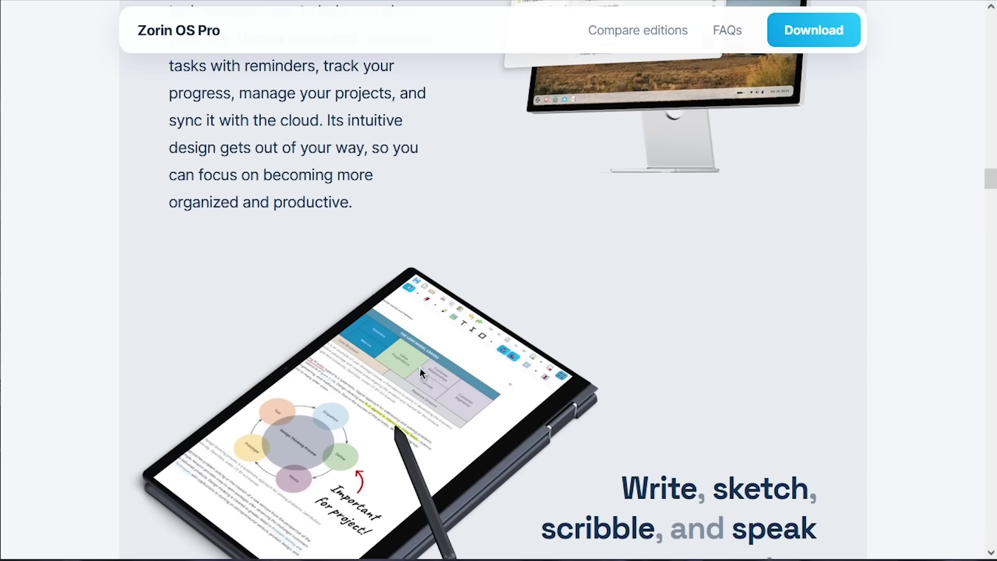
pyautogui.scroll(20, 422, 373)
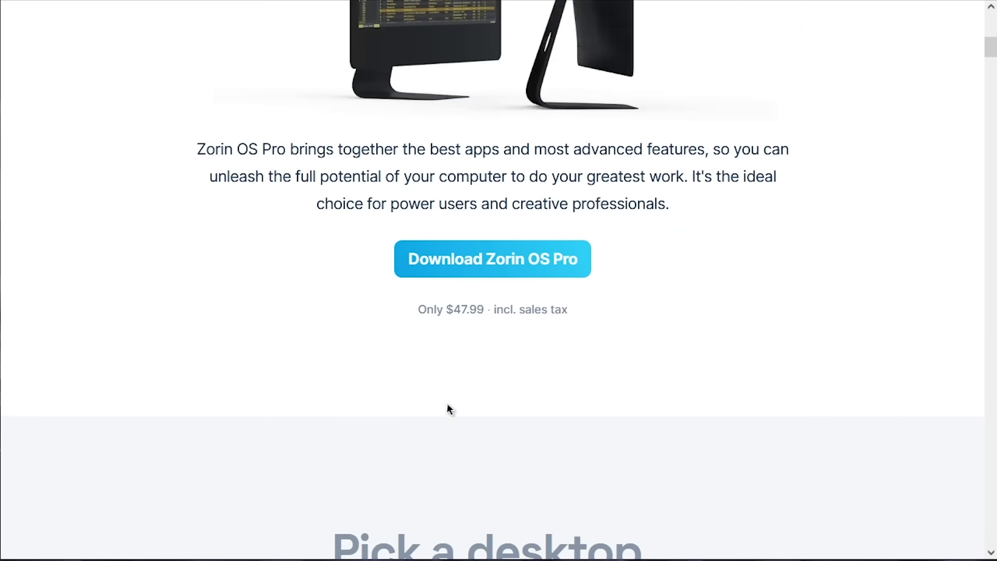
pyautogui.scroll(10, 450, 410)
pyautogui.scroll(-2, 445, 396)
pyautogui.scroll(2, 445, 396)
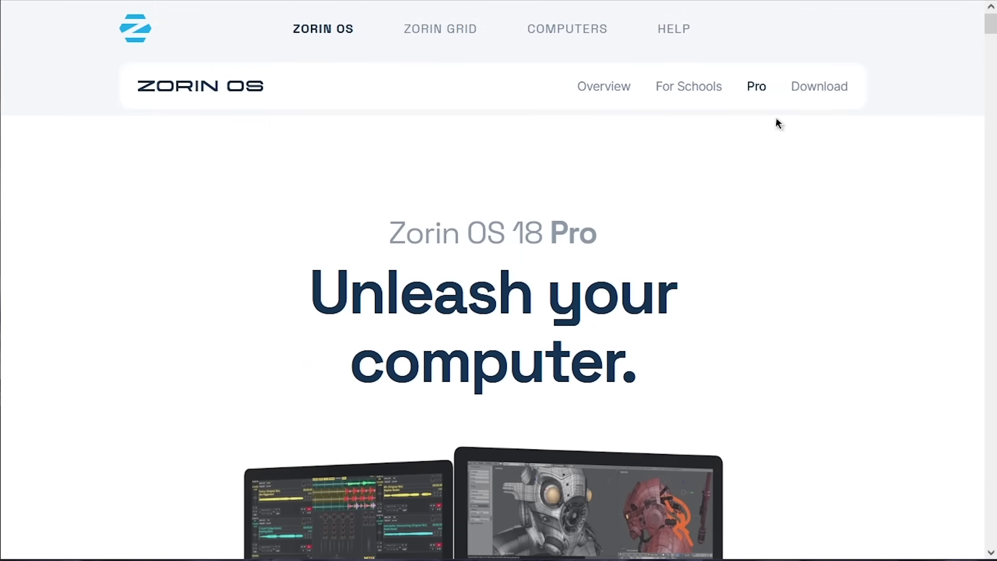
pyautogui.click(831, 91)
pyautogui.scroll(-5, 454, 257)
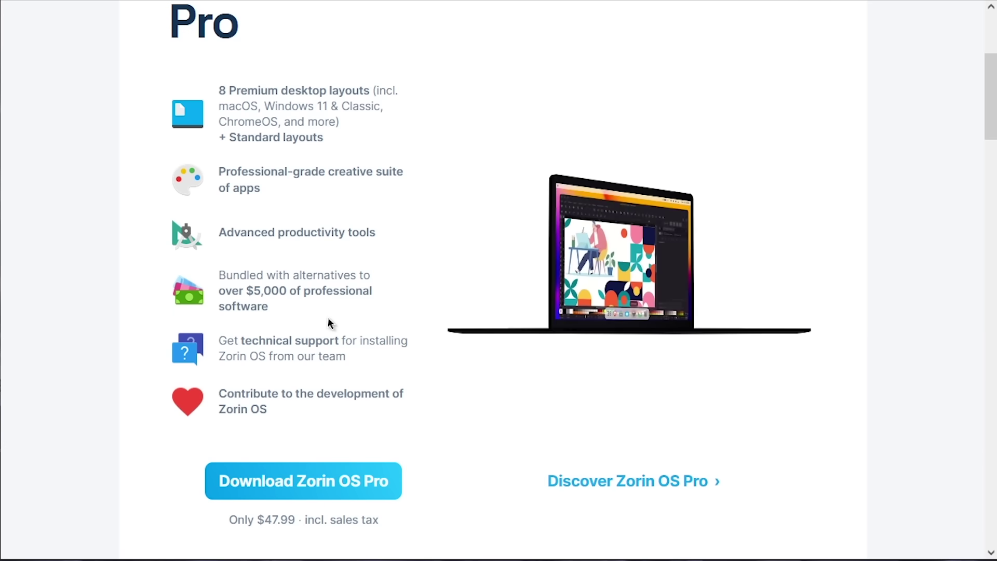
pyautogui.press('super+h')
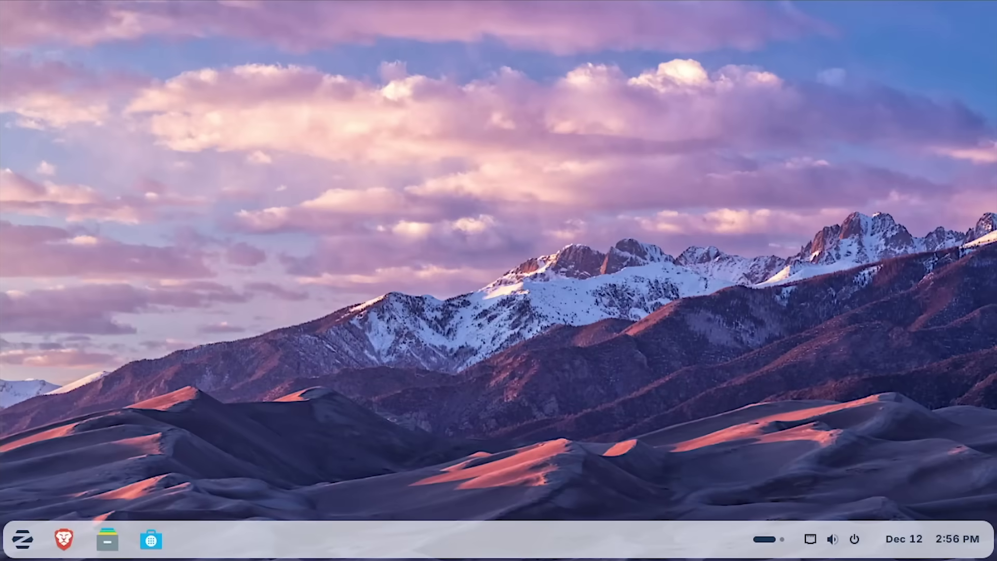
pyautogui.click(22, 540)
pyautogui.click(89, 452)
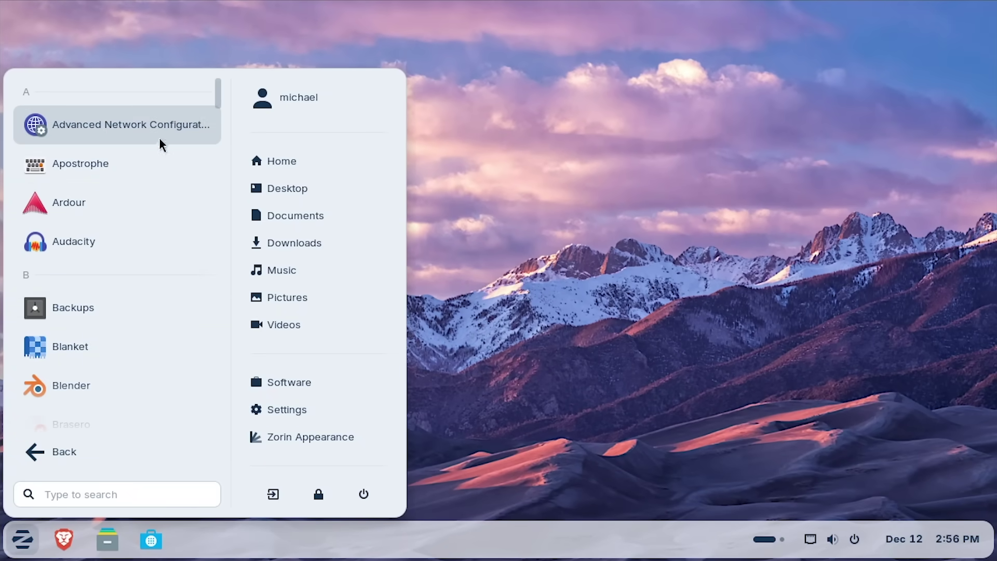
pyautogui.moveTo(219, 91); pyautogui.dragTo(229, 69)
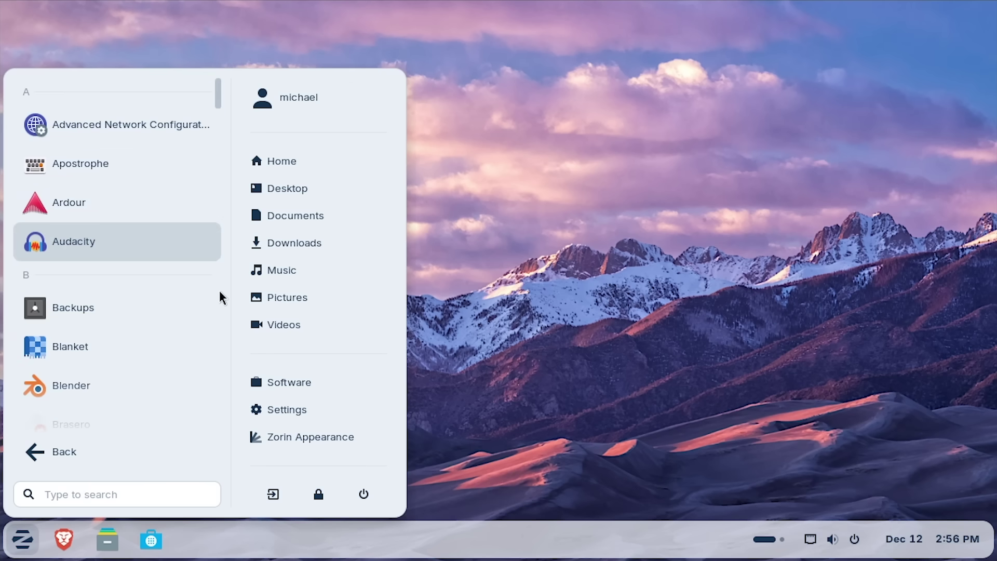
pyautogui.scroll(-10, 156, 248)
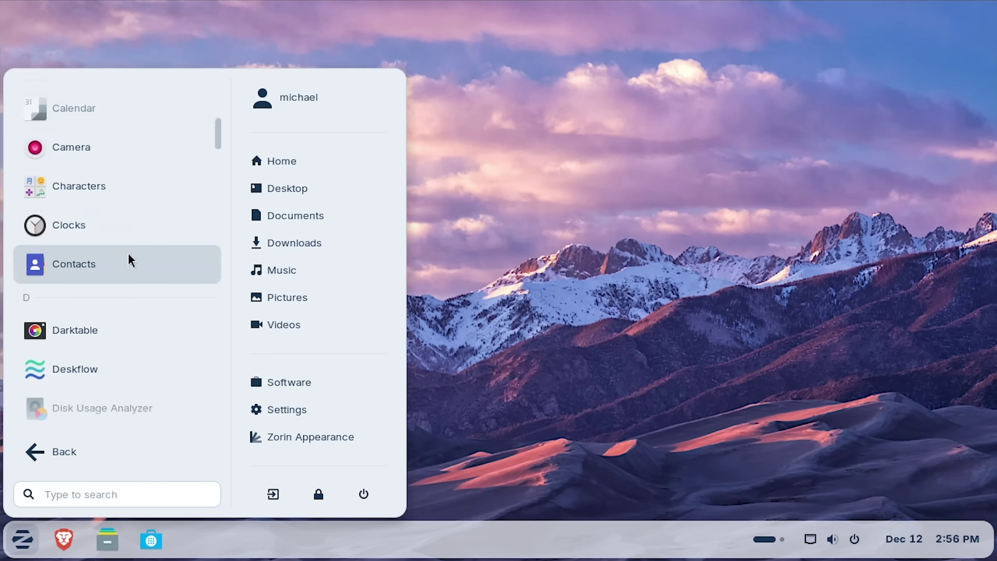
pyautogui.scroll(-10, 159, 291)
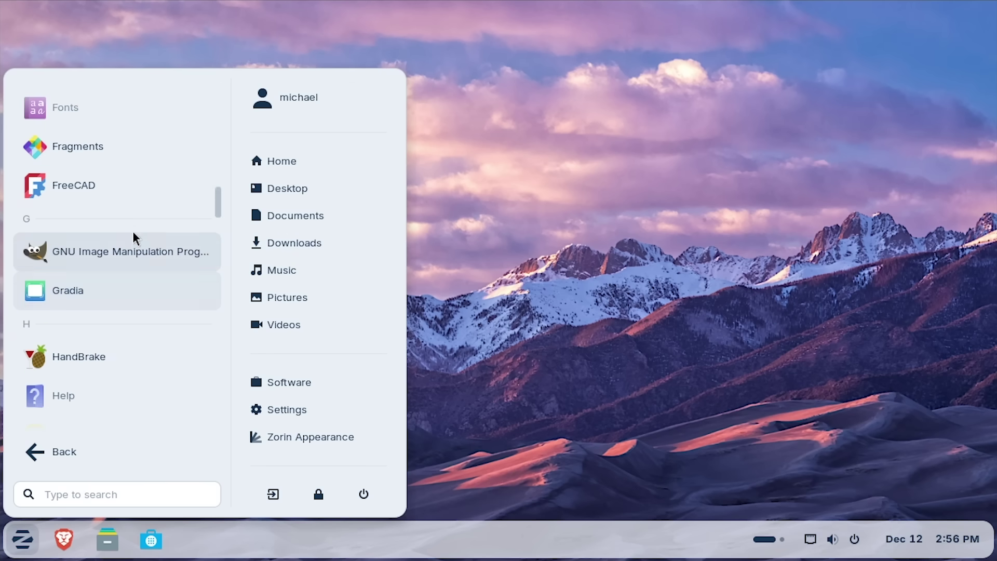
pyautogui.scroll(-15, 156, 312)
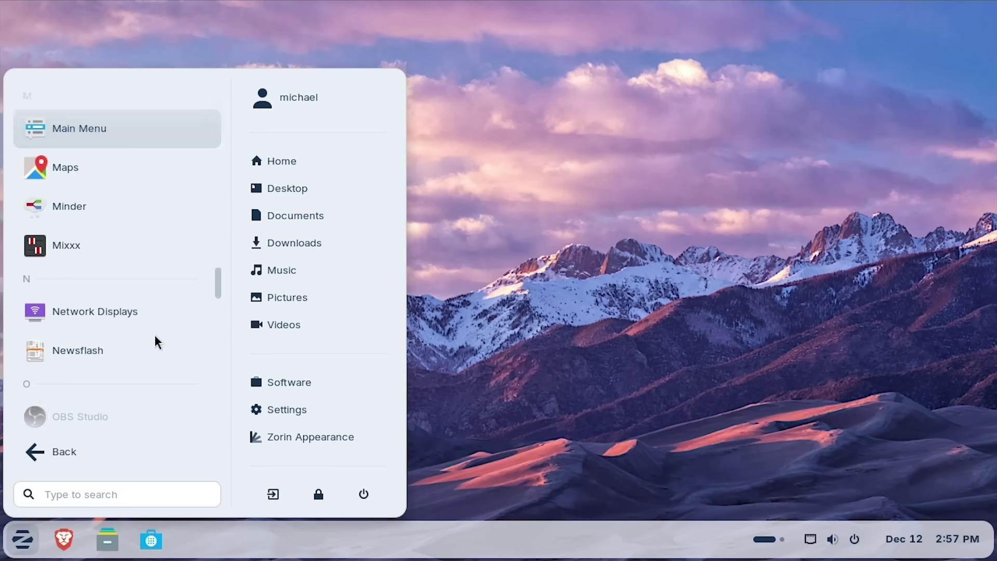
pyautogui.scroll(-15, 156, 348)
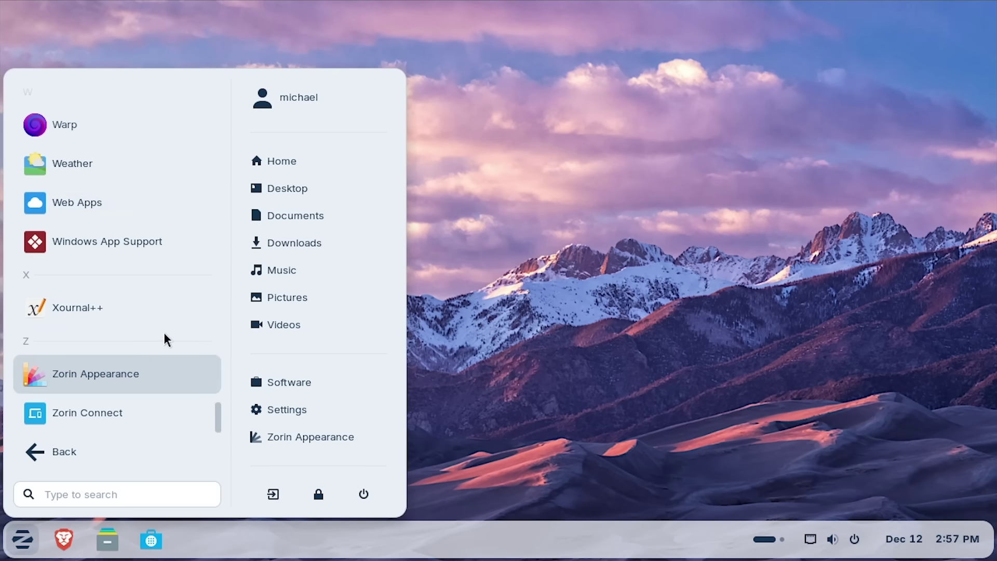
pyautogui.click(546, 333)
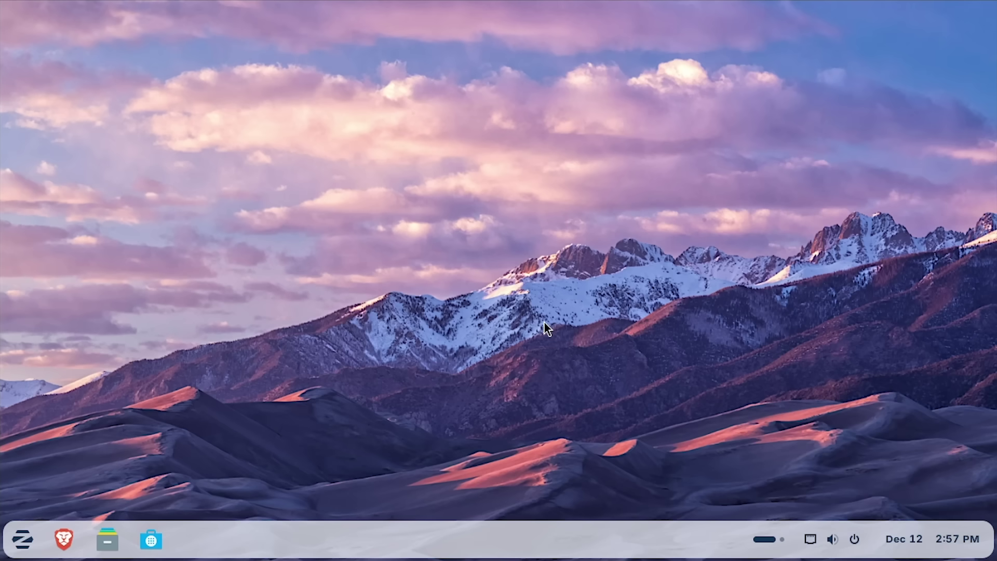
# - Open Zorin Appearance from the desktop background settings, close Settings, and browse the layout thumbnails
pyautogui.rightClick(360, 158)
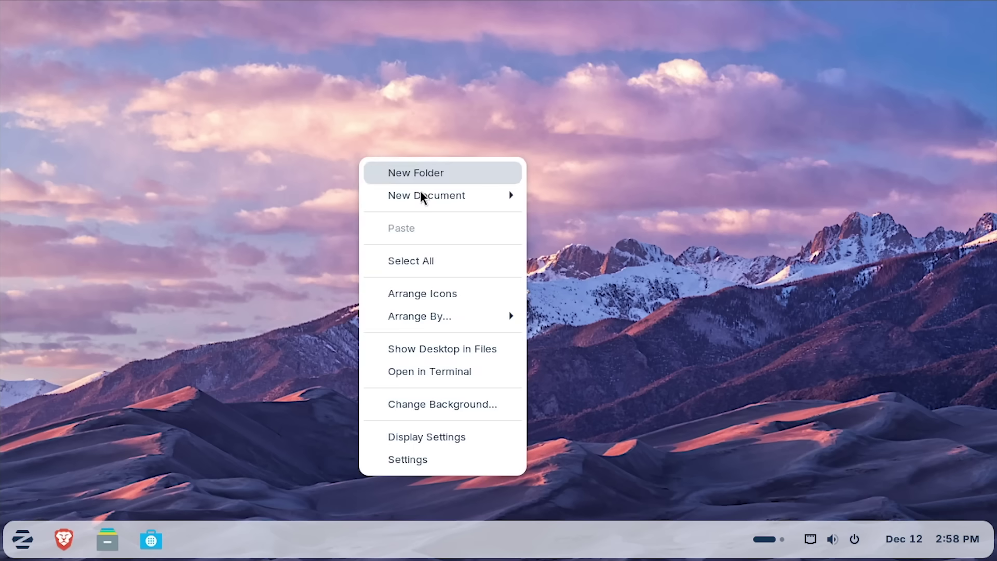
pyautogui.click(465, 413)
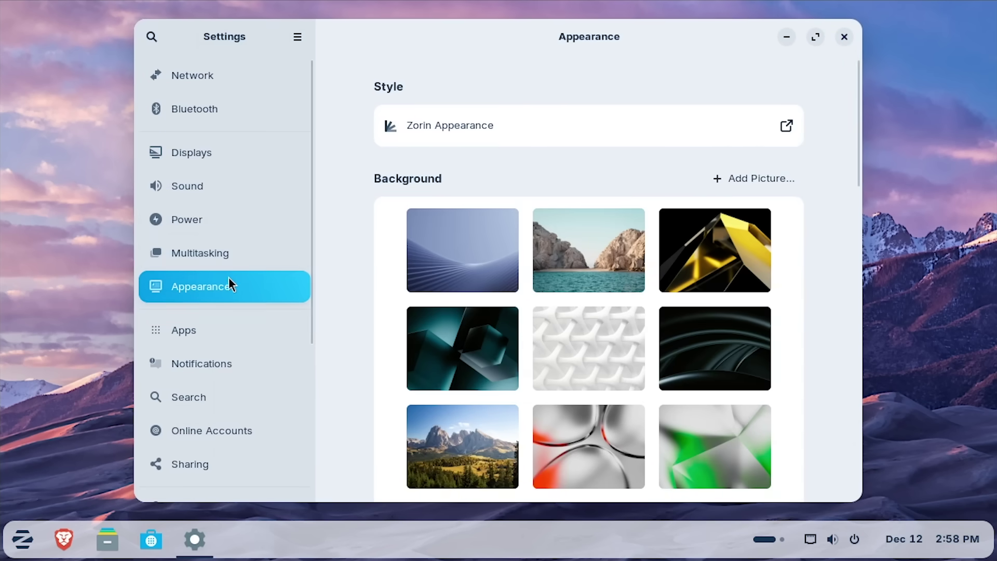
pyautogui.click(497, 114)
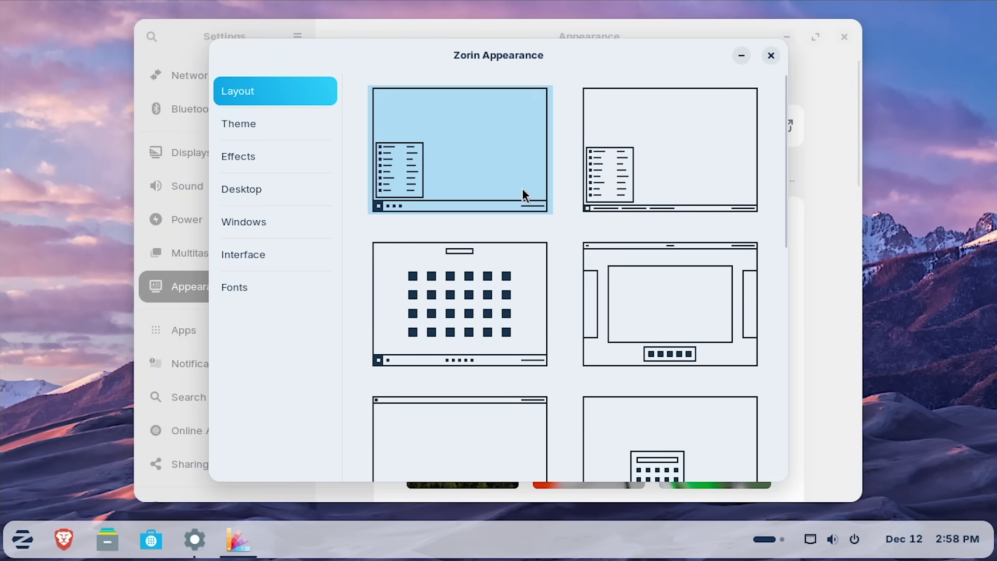
pyautogui.click(845, 37)
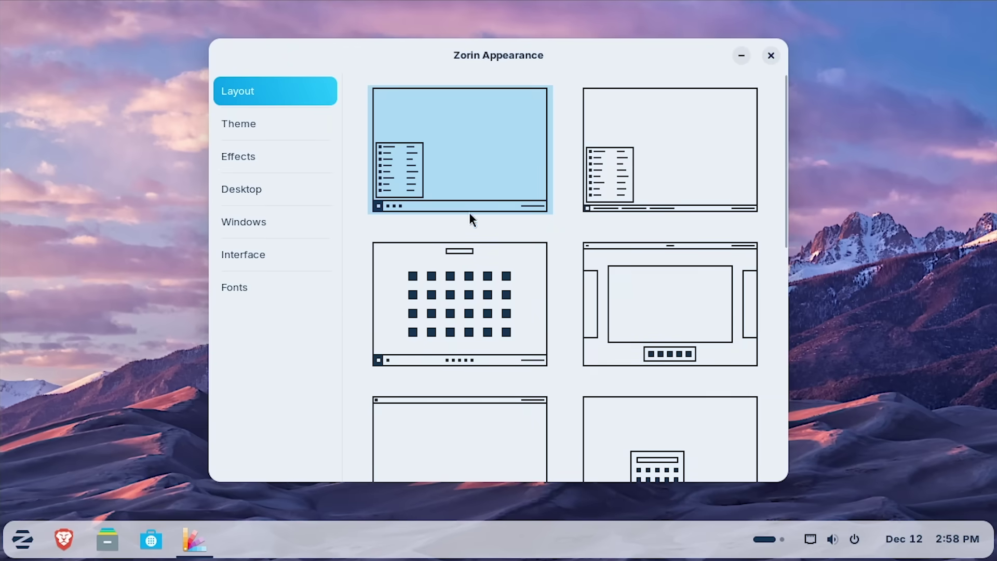
pyautogui.scroll(-10, 605, 273)
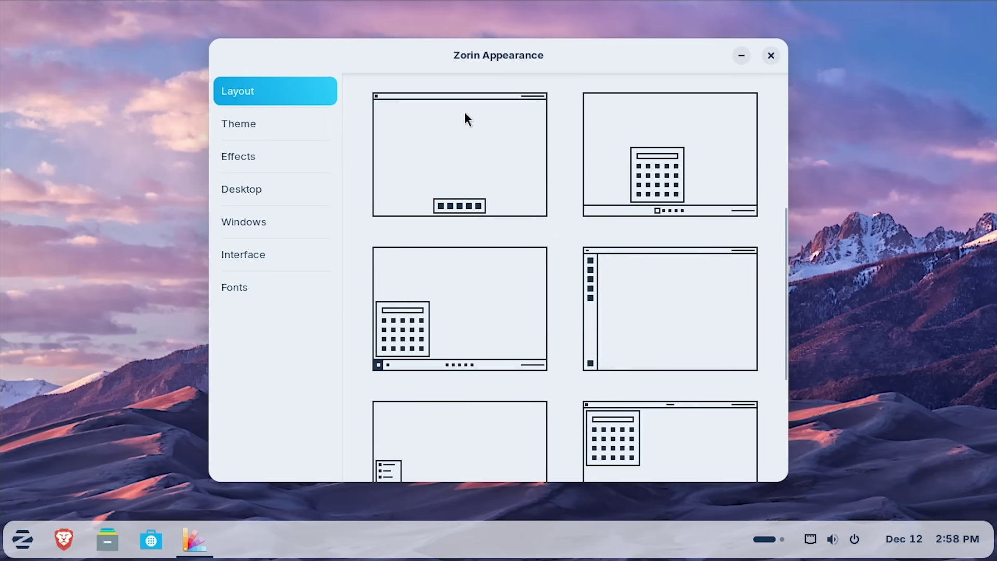
pyautogui.scroll(5, 479, 329)
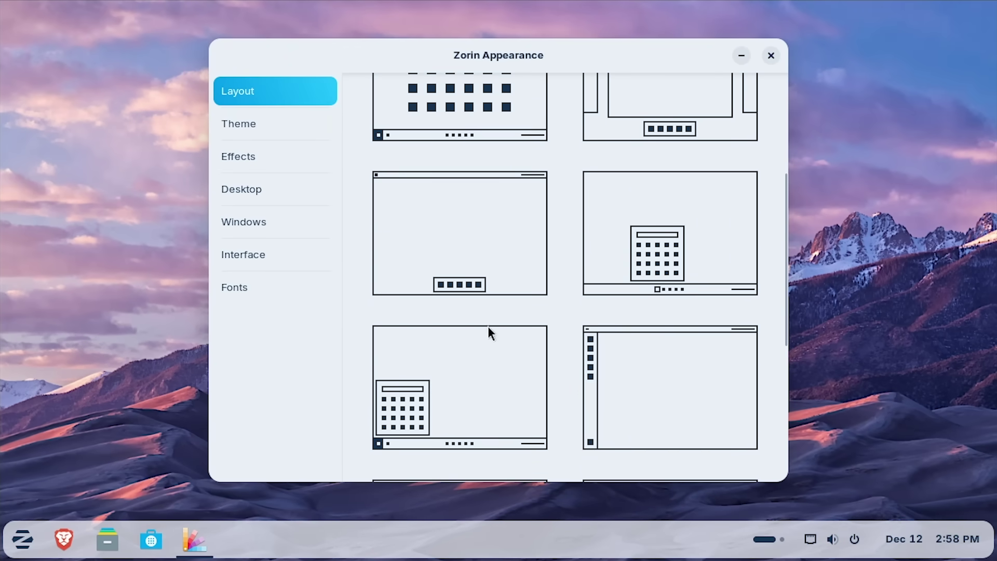
pyautogui.scroll(-5, 604, 316)
pyautogui.scroll(4, 584, 317)
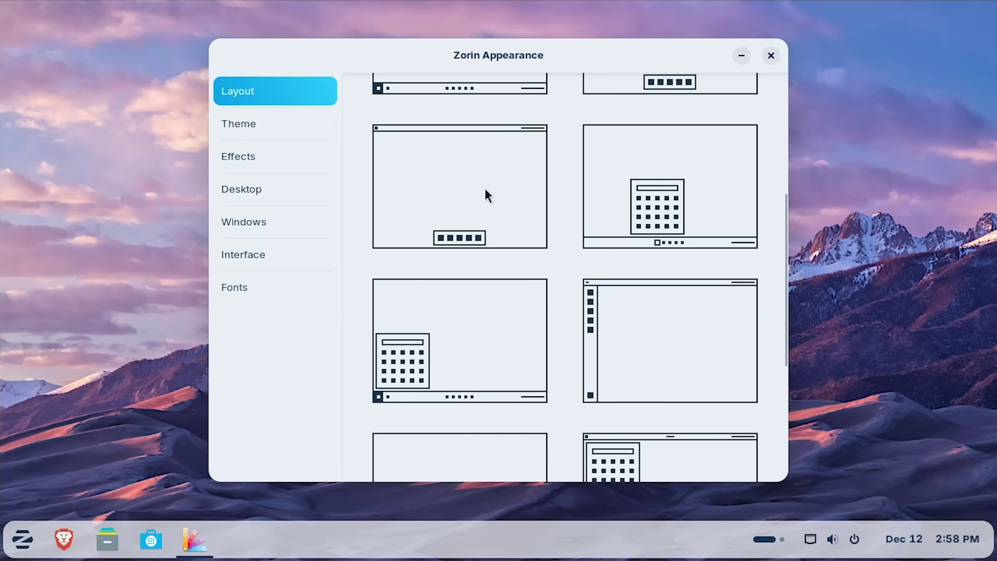
# - Apply the top bar and bottom dock layout, then browse both pages of the app grid
pyautogui.click(484, 188)
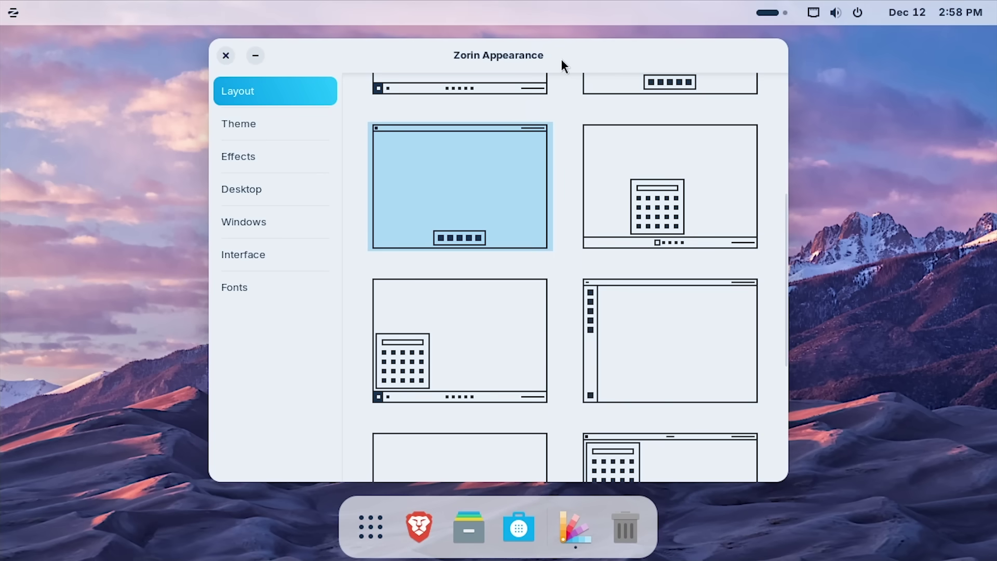
pyautogui.click(255, 56)
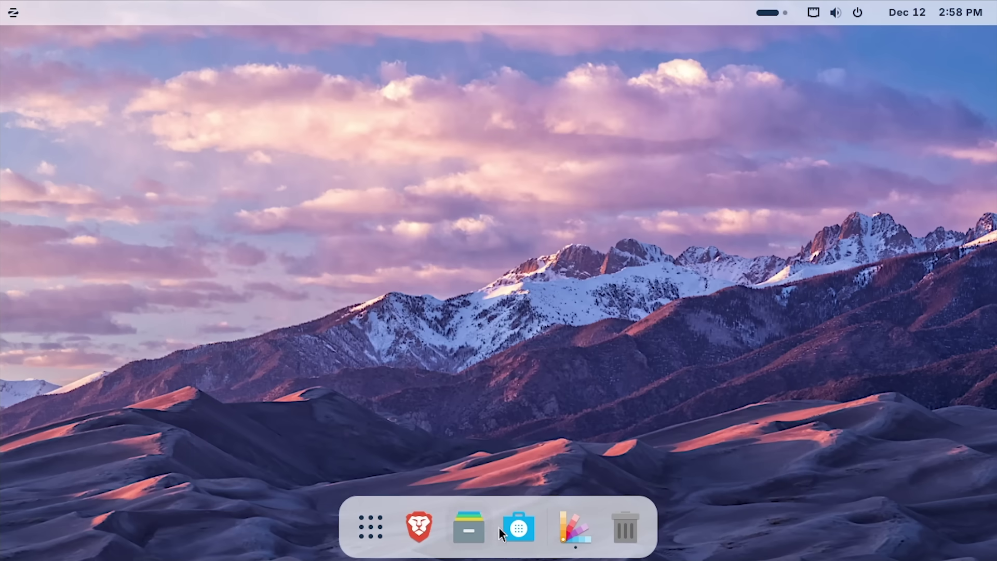
pyautogui.click(375, 536)
pyautogui.click(376, 539)
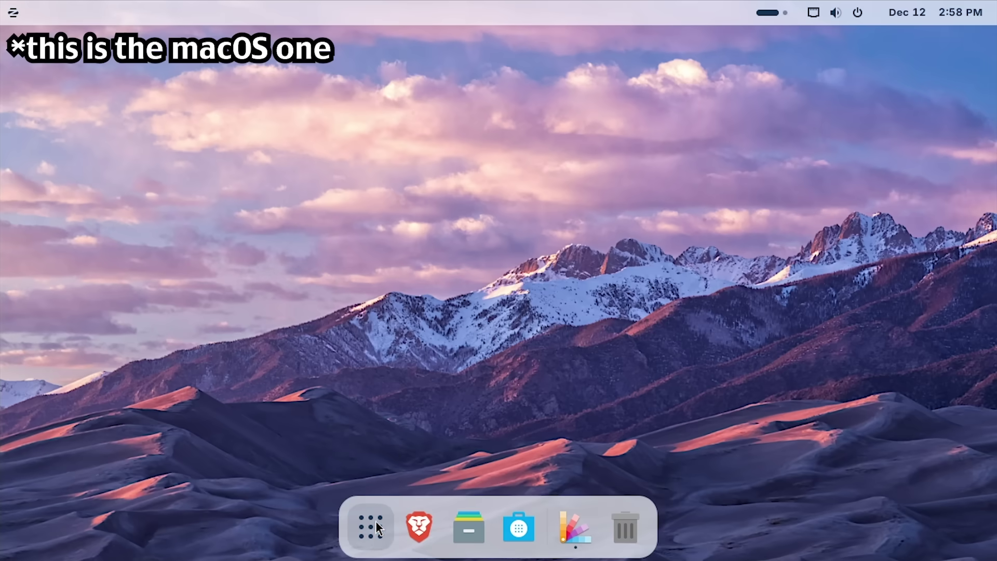
pyautogui.click(375, 525)
pyautogui.click(947, 314)
pyautogui.click(49, 314)
pyautogui.click(372, 525)
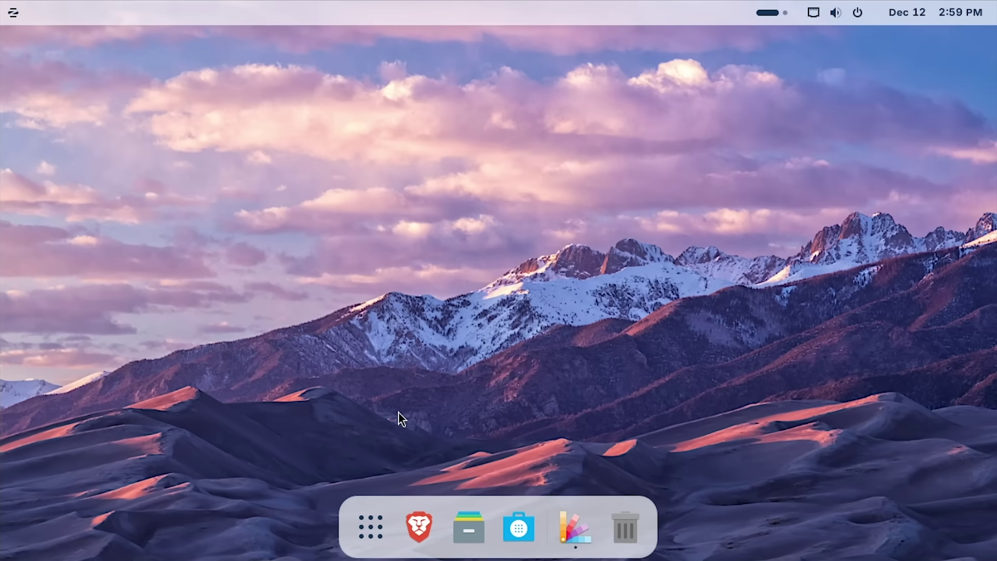
# - Try the desktop context menu and the Zorin menu in the new layout
pyautogui.rightClick(247, 151)
pyautogui.click(13, 13)
pyautogui.click(13, 12)
pyautogui.click(13, 13)
pyautogui.click(13, 13)
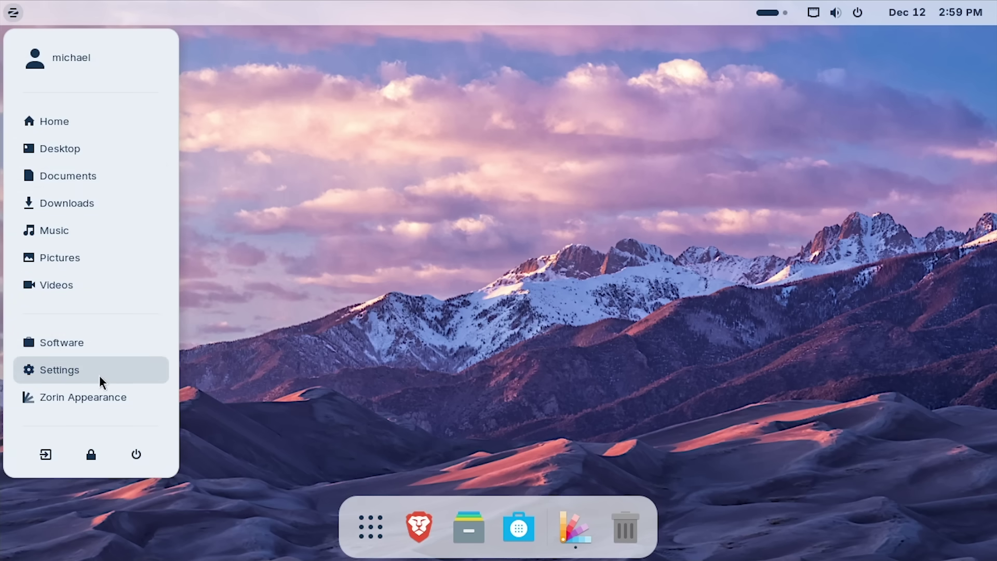
pyautogui.click(250, 400)
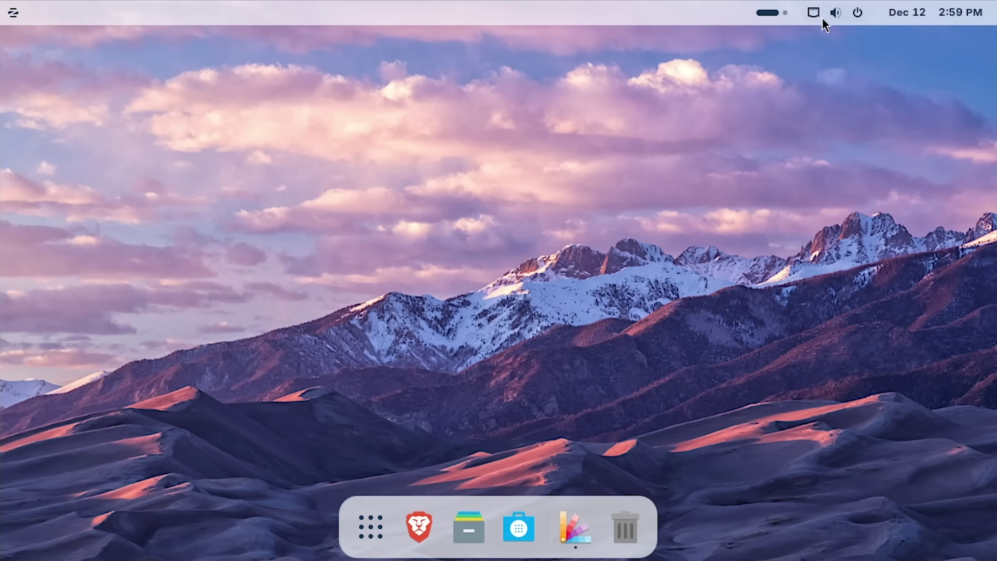
pyautogui.rightClick(383, 130)
# - Reopen Zorin Appearance, apply the full-width bottom panel layout, and minimize the window
pyautogui.click(576, 528)
pyautogui.click(658, 231)
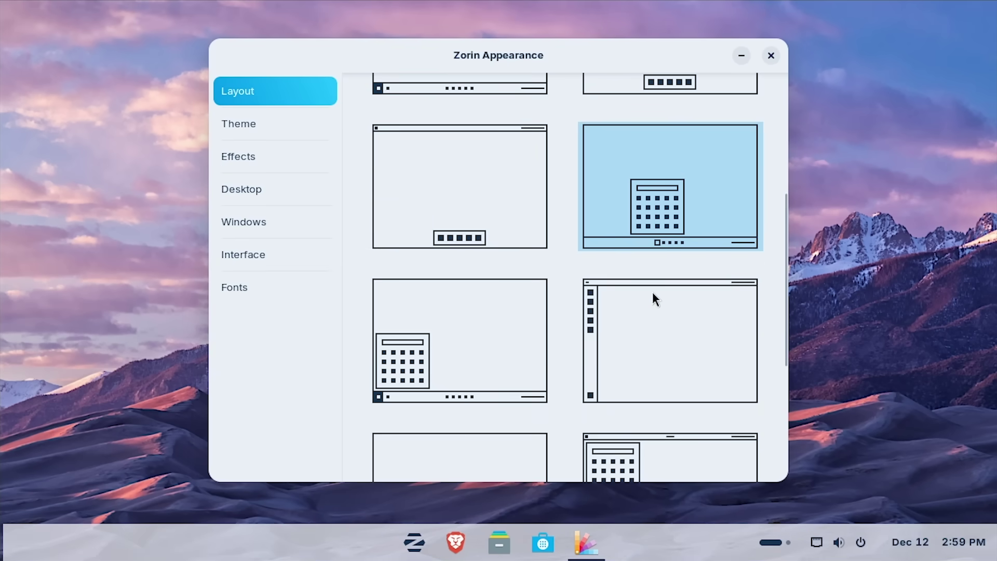
pyautogui.click(738, 54)
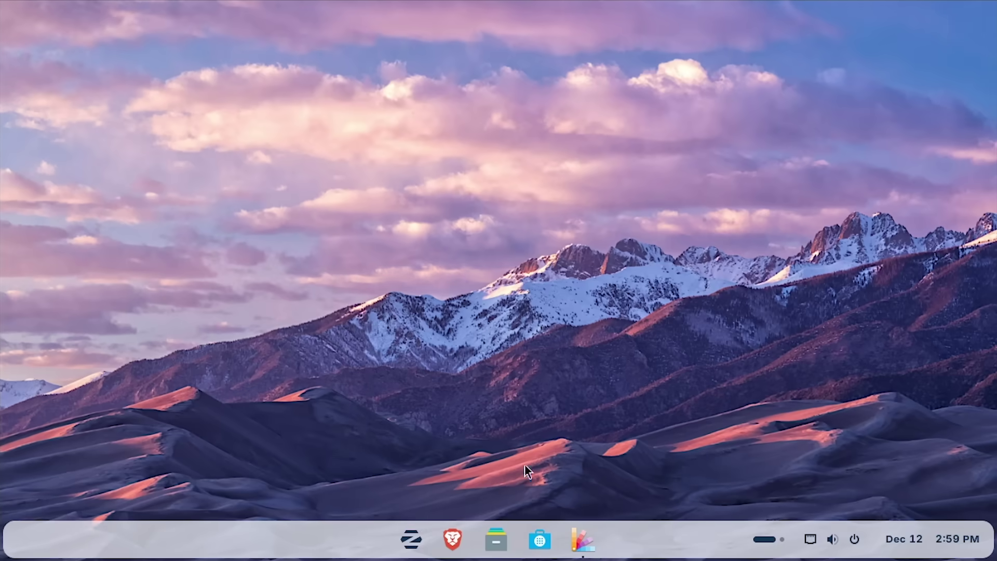
pyautogui.click(411, 539)
pyautogui.click(411, 539)
# - Open the app menu and scroll through all applications
pyautogui.click(409, 543)
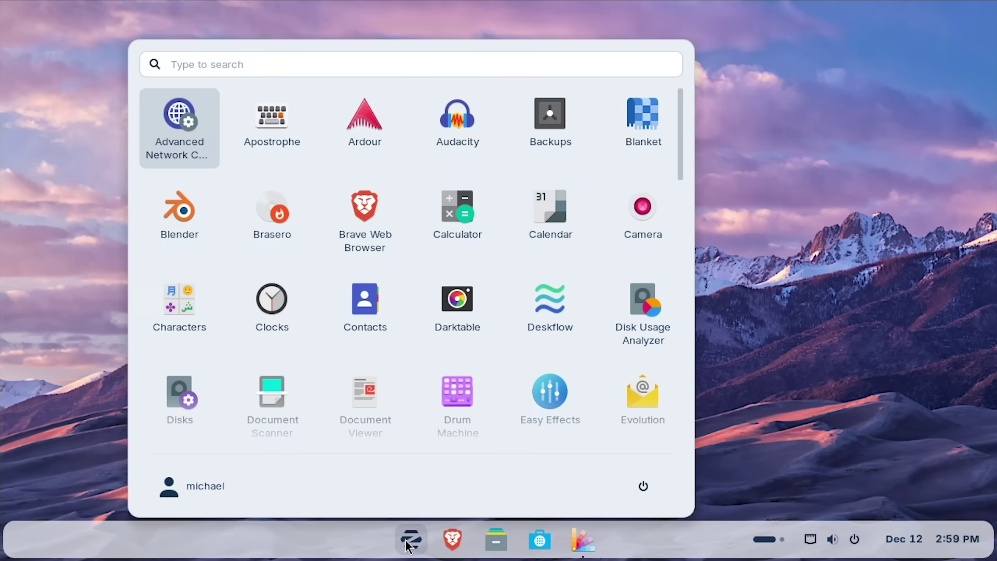
pyautogui.scroll(-15, 438, 283)
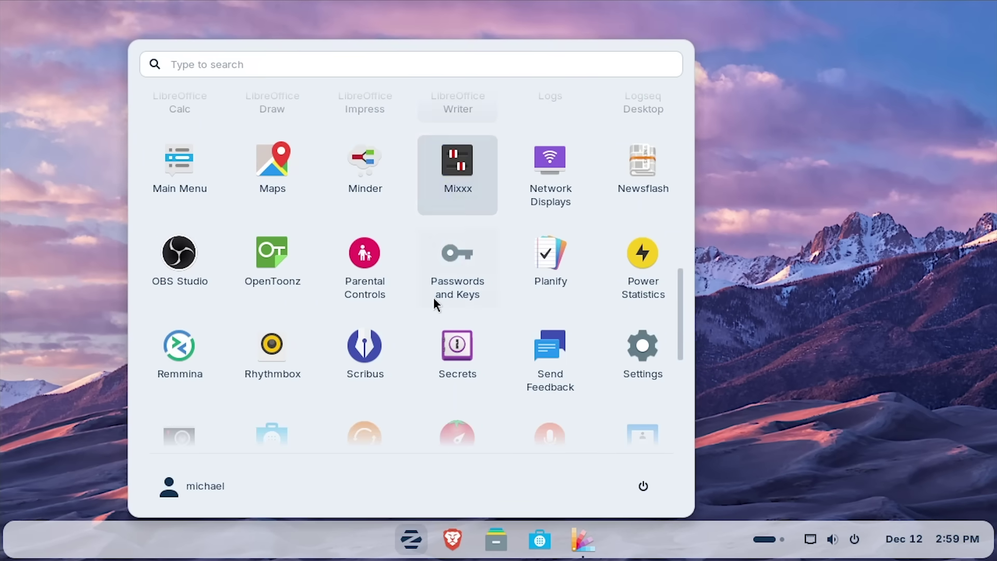
pyautogui.scroll(15, 447, 354)
pyautogui.scroll(-5, 463, 359)
pyautogui.scroll(-8, 450, 323)
pyautogui.scroll(10, 425, 383)
pyautogui.scroll(5, 415, 374)
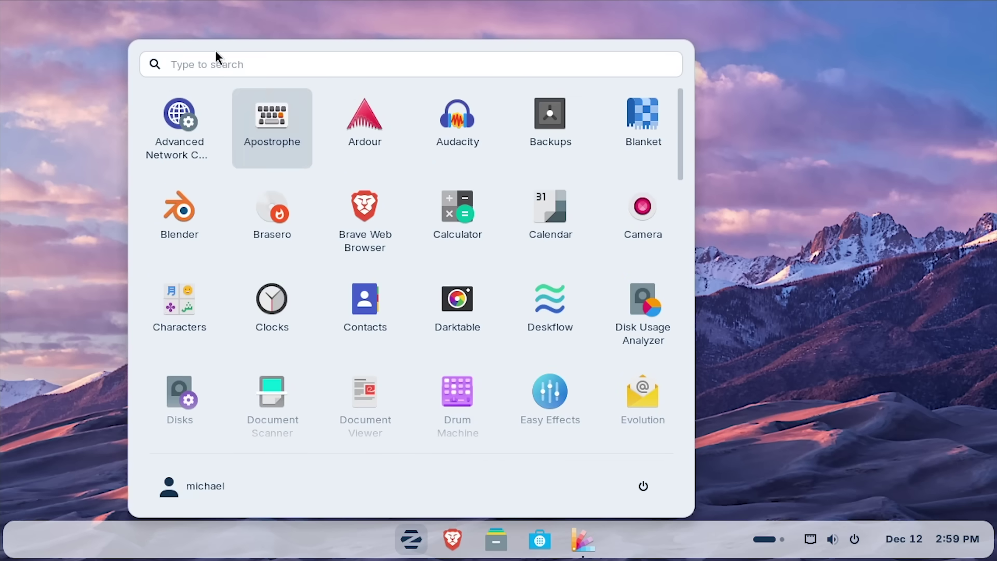
# - Check the account options menu, then close the app launcher
pyautogui.click(181, 494)
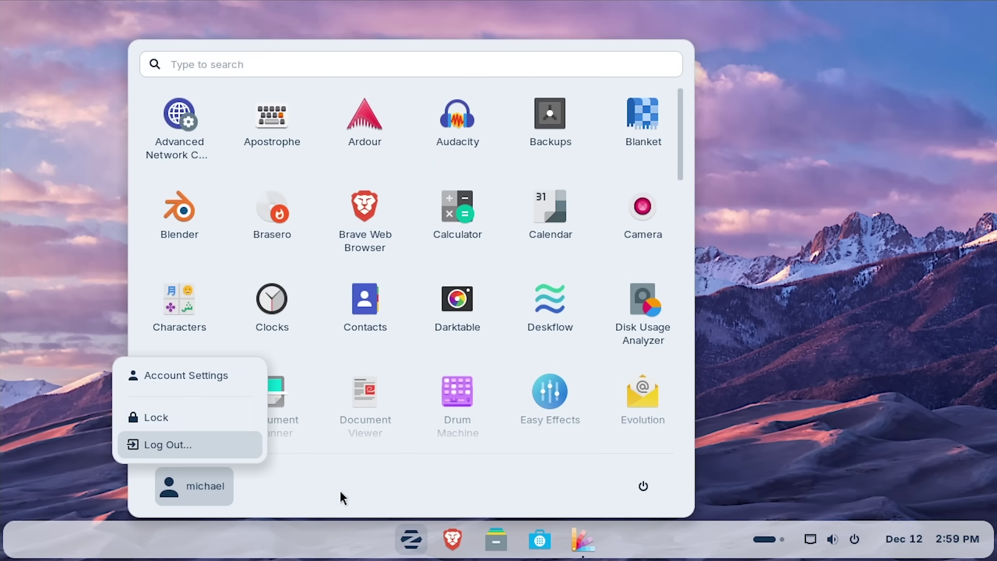
pyautogui.click(340, 491)
pyautogui.click(209, 485)
pyautogui.click(345, 479)
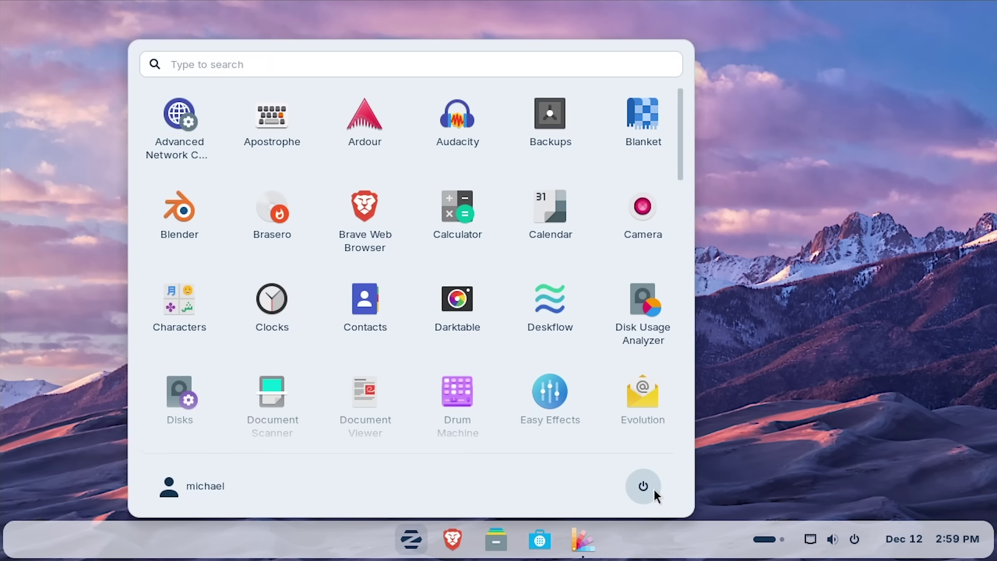
pyautogui.click(404, 541)
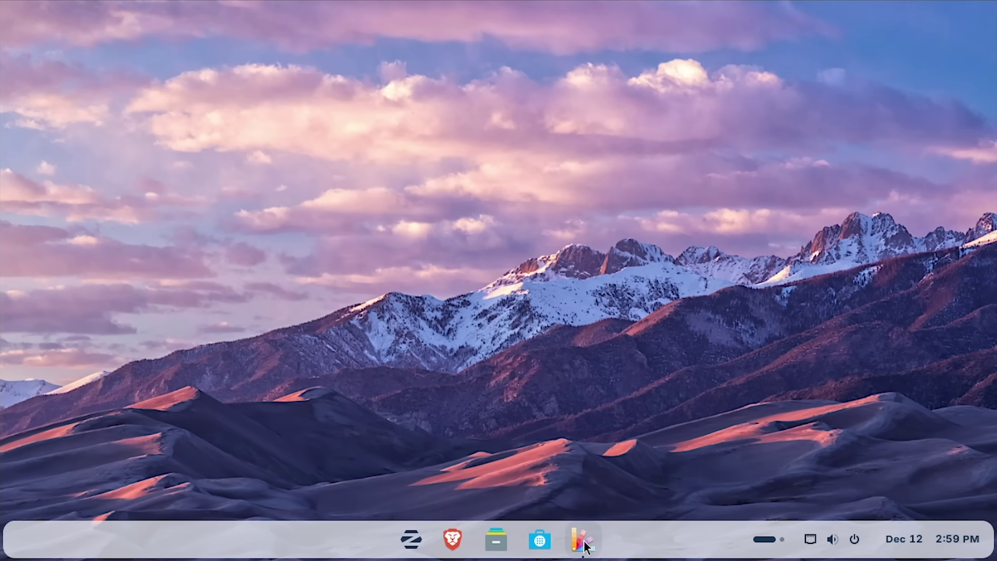
# - Apply the centred taskbar layout, then the layout with a left-opening app menu
pyautogui.scroll(5, 513, 312)
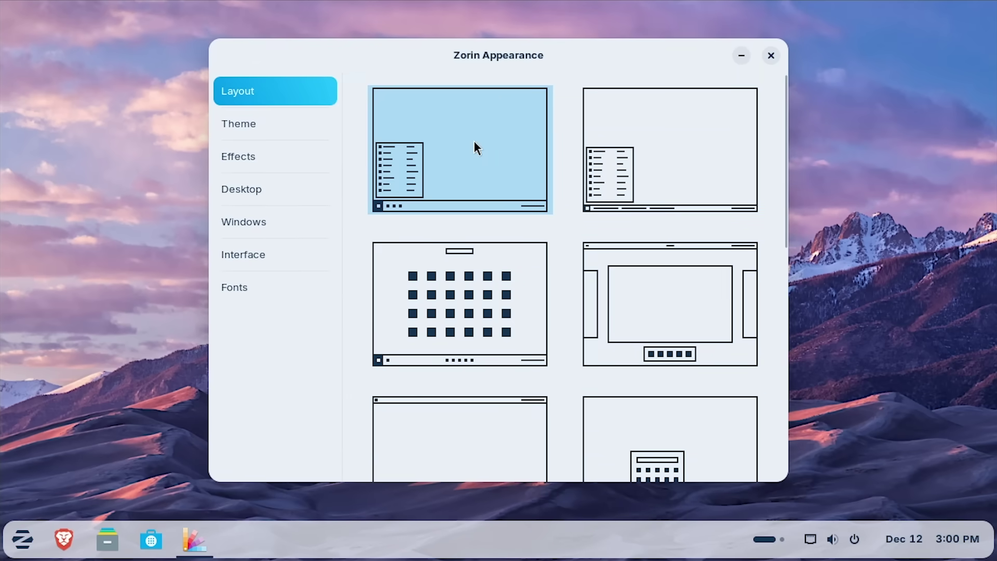
pyautogui.scroll(-3, 571, 244)
pyautogui.click(681, 325)
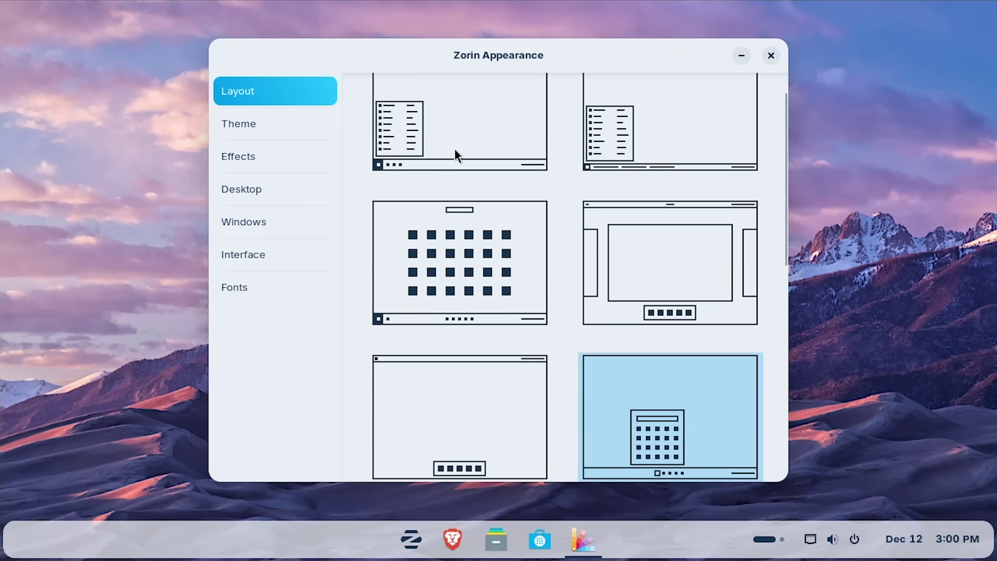
pyautogui.scroll(-5, 648, 400)
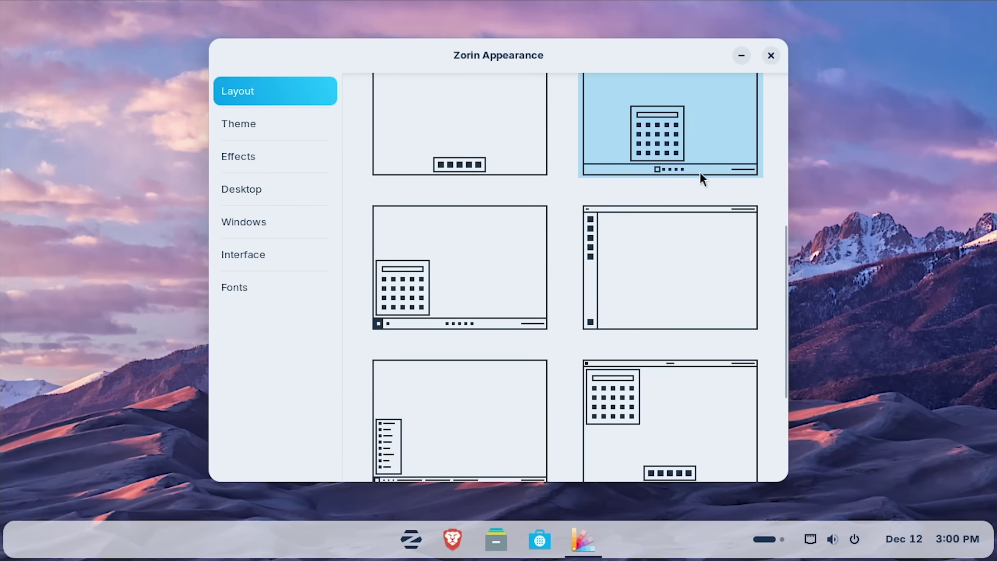
pyautogui.click(439, 288)
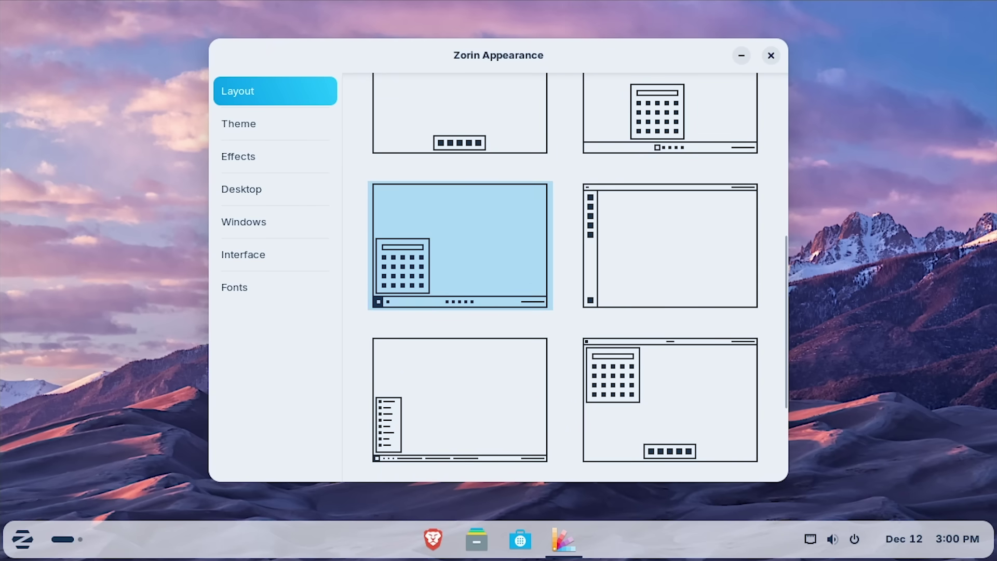
# - Test the app menu and workspace overview, then apply the left dock and top bar layout
pyautogui.click(23, 539)
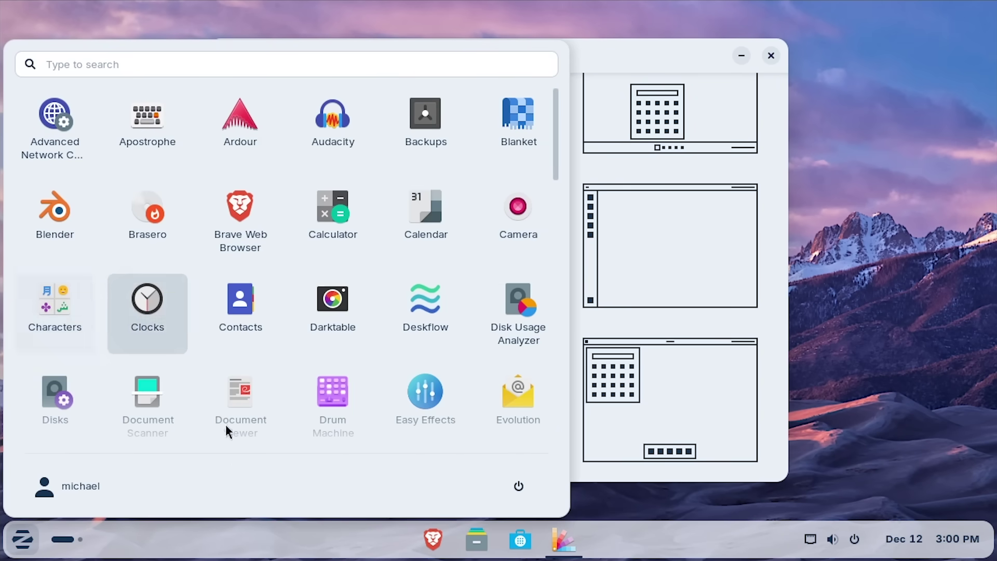
pyautogui.click(65, 540)
pyautogui.click(65, 539)
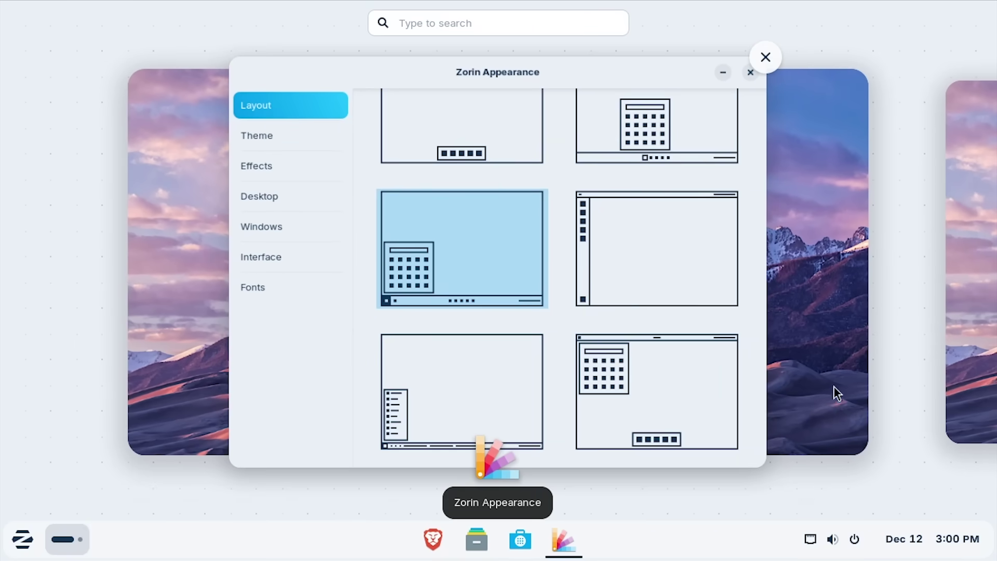
pyautogui.scroll(-1, 854, 387)
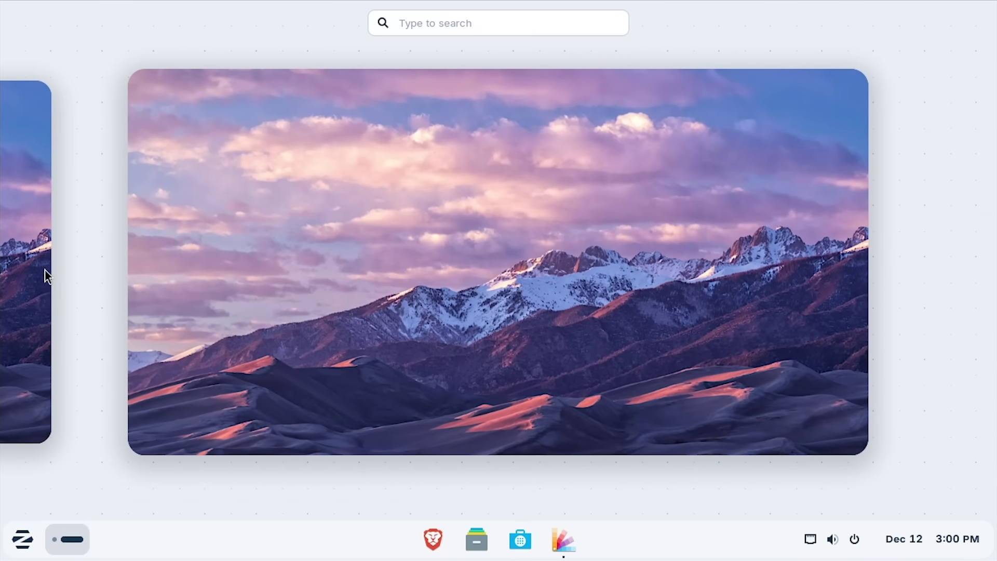
pyautogui.click(45, 269)
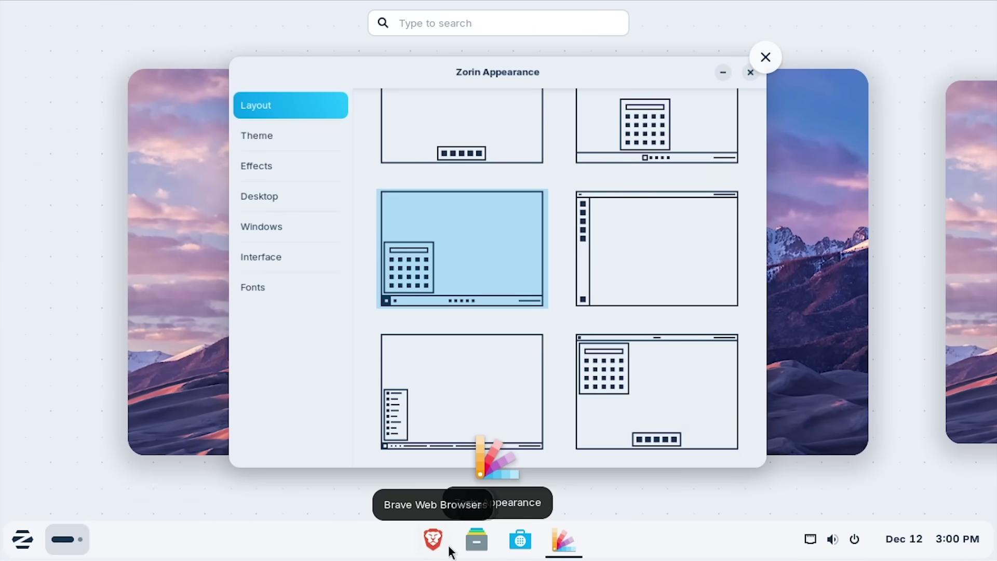
pyautogui.click(444, 388)
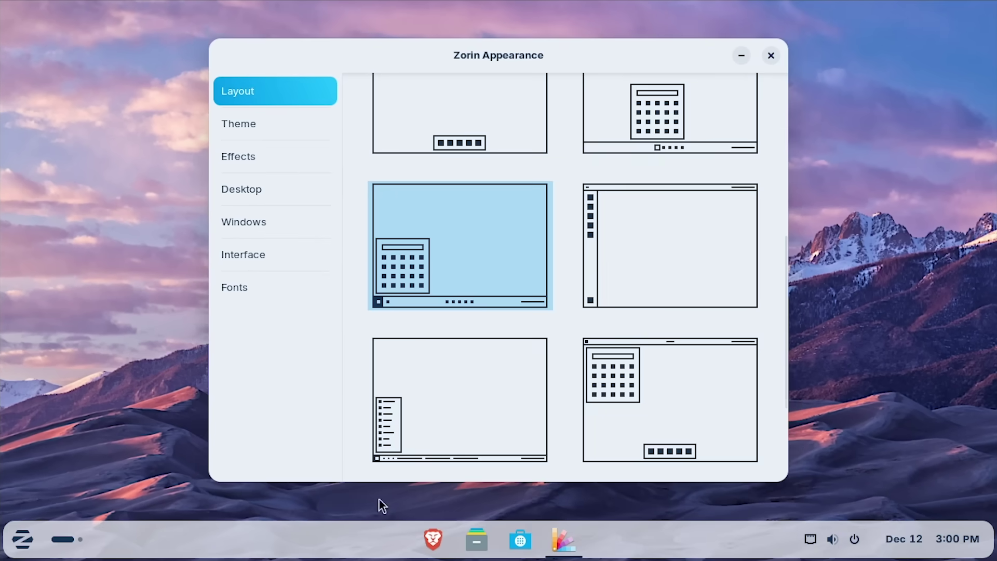
pyautogui.click(639, 265)
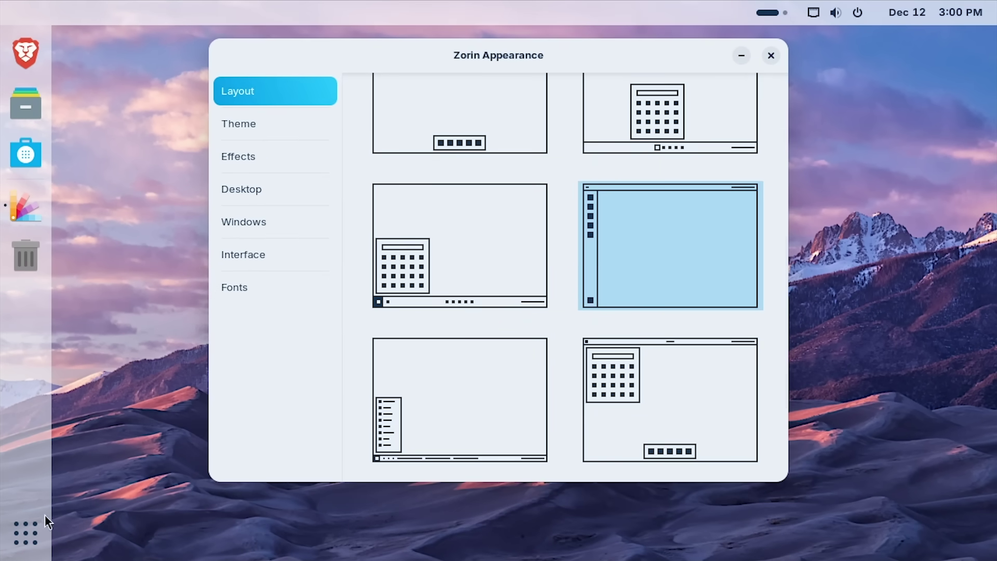
# - Close the app grid and apply the bottom-taskbar layout with a list-style menu
pyautogui.click(32, 540)
pyautogui.click(33, 542)
pyautogui.click(32, 543)
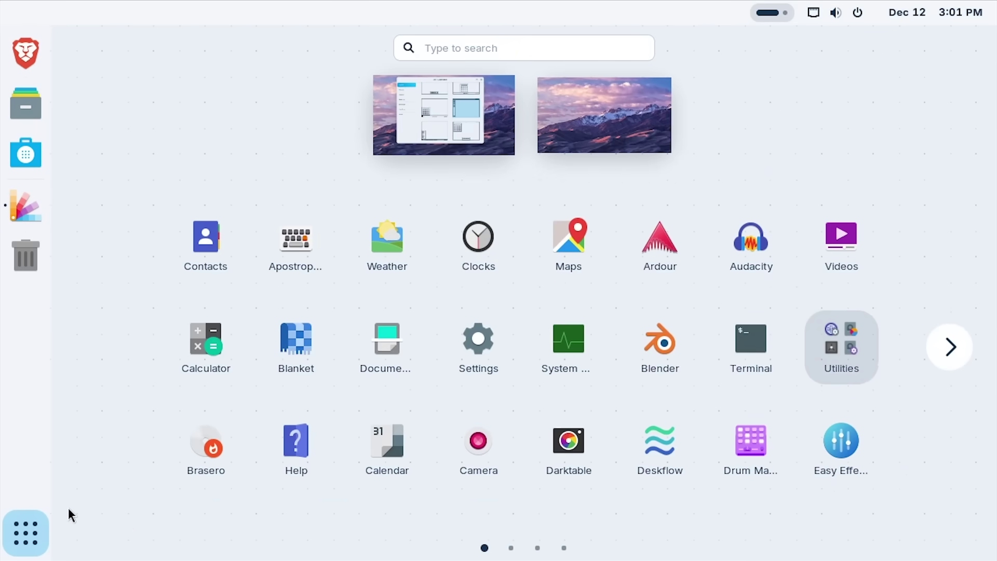
pyautogui.click(172, 425)
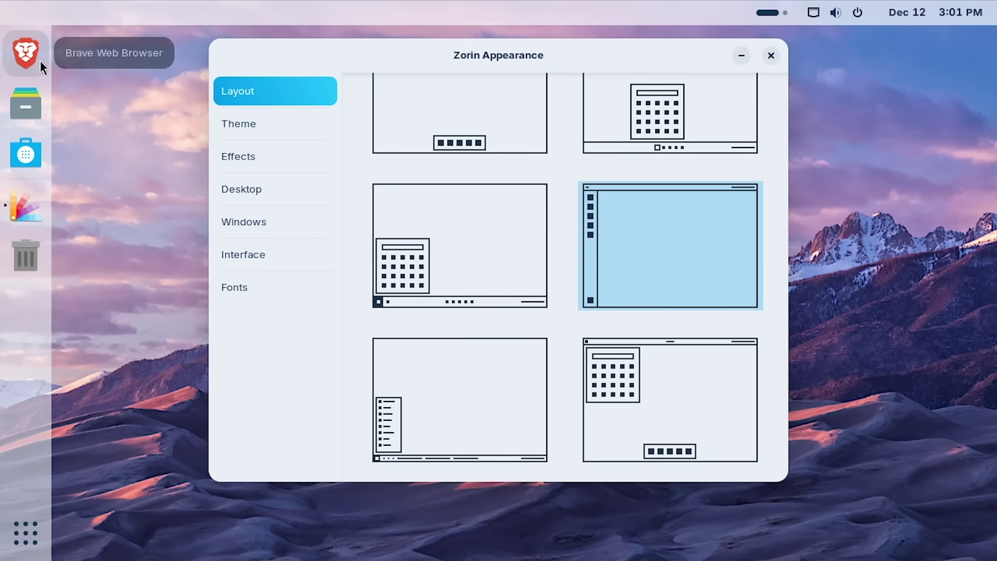
pyautogui.press('super')
pyautogui.press('super')
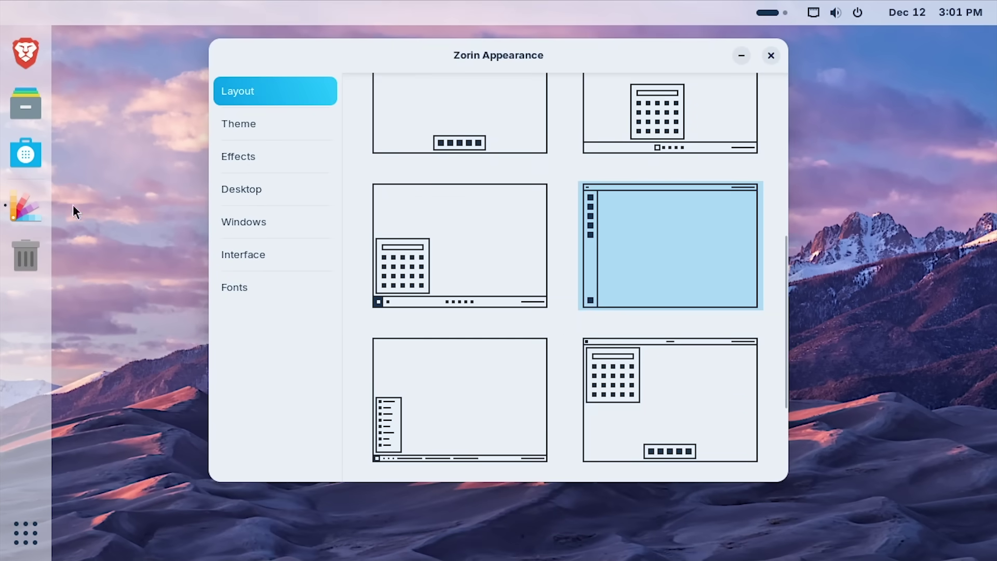
pyautogui.click(425, 400)
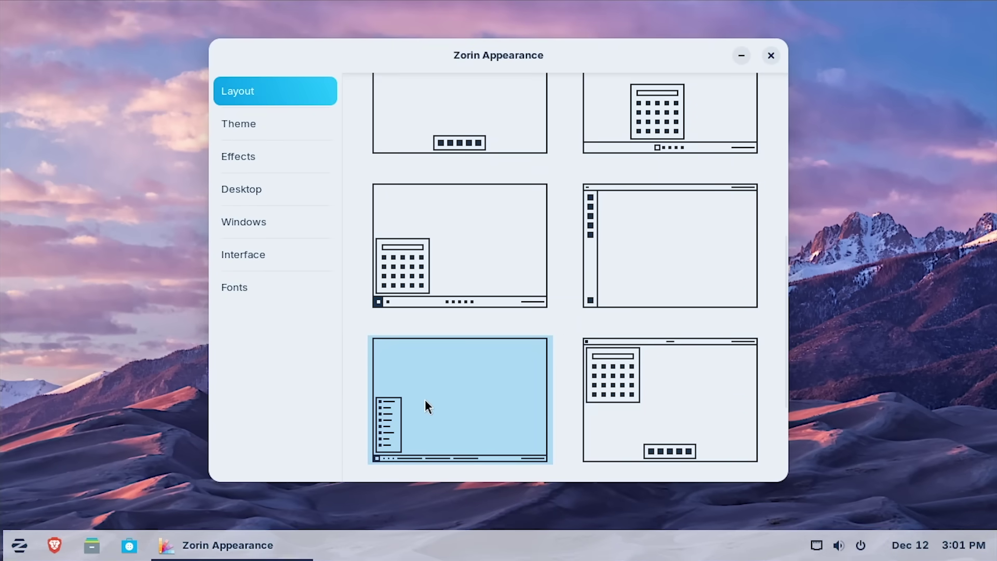
pyautogui.click(21, 543)
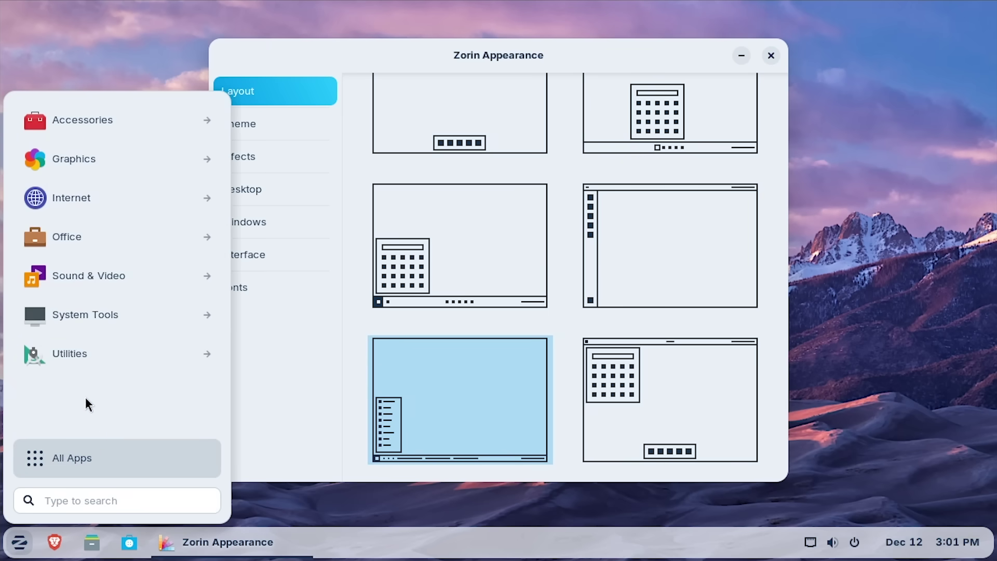
pyautogui.click(115, 125)
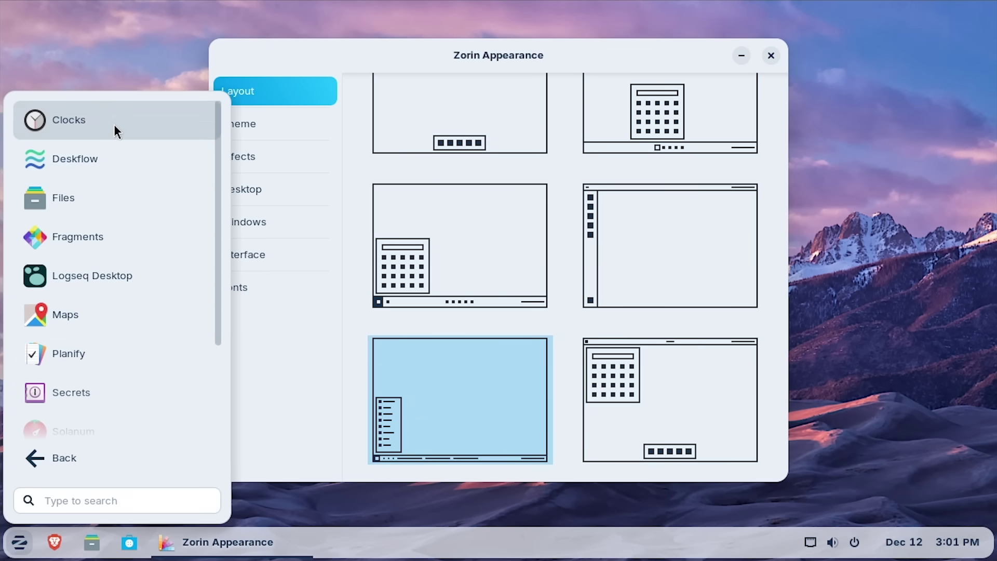
pyautogui.click(103, 470)
pyautogui.click(132, 158)
pyautogui.click(82, 470)
pyautogui.click(101, 345)
pyautogui.click(78, 465)
pyautogui.click(132, 232)
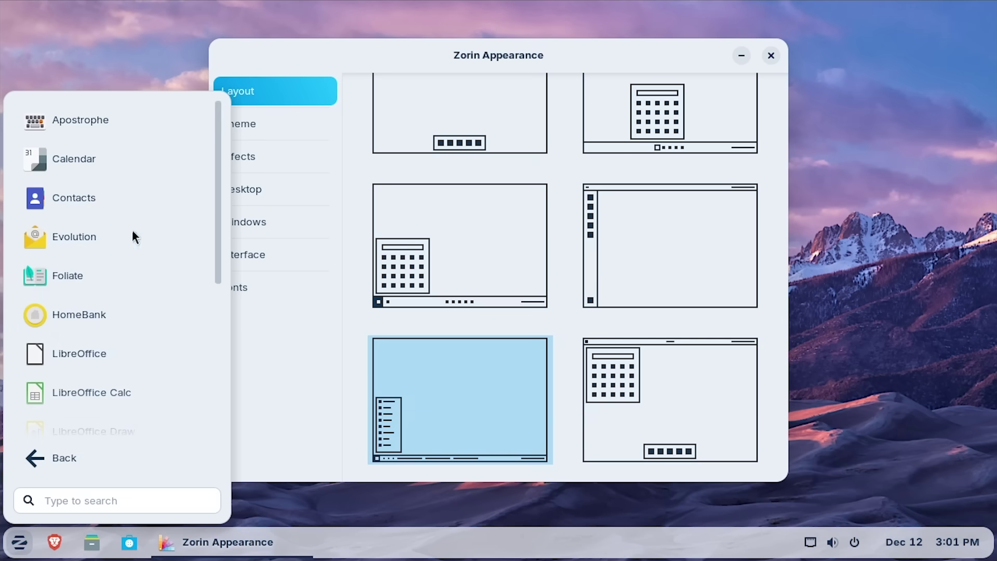
pyautogui.click(83, 458)
pyautogui.click(86, 501)
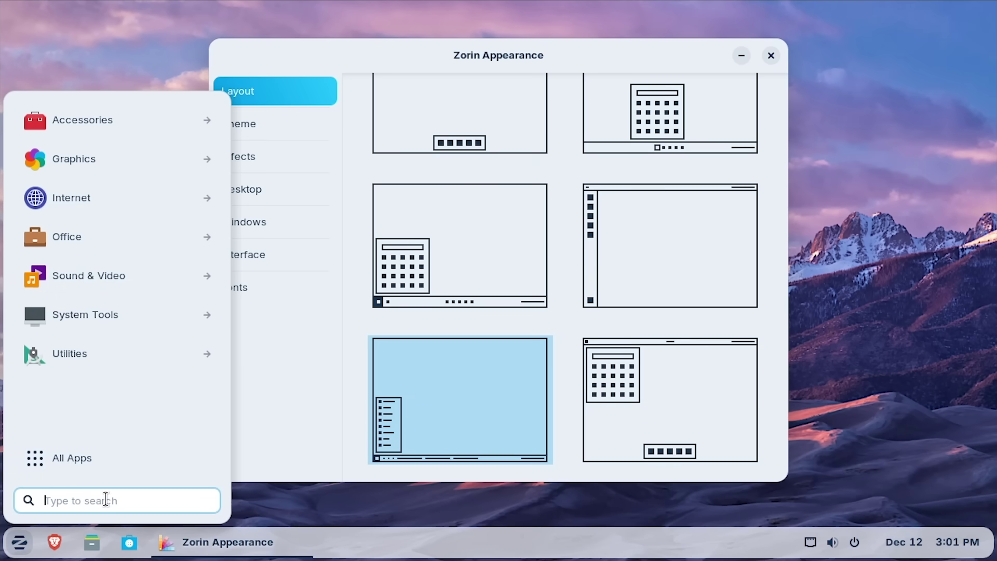
pyautogui.click(418, 555)
# - Apply the full-width taskbar layout, then compare it with the compact list-menu layout
pyautogui.scroll(5, 584, 332)
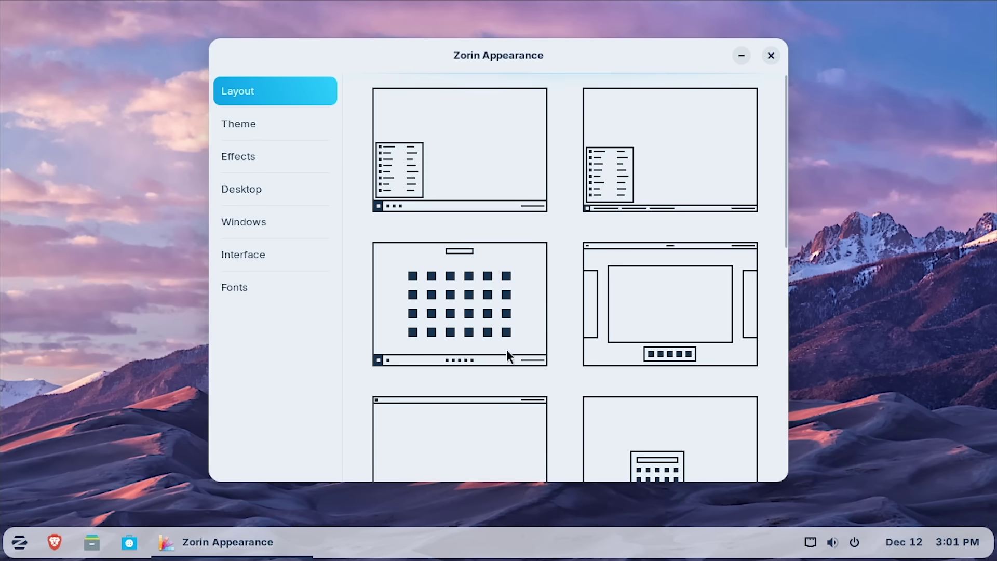
pyautogui.click(657, 164)
pyautogui.scroll(-5, 532, 260)
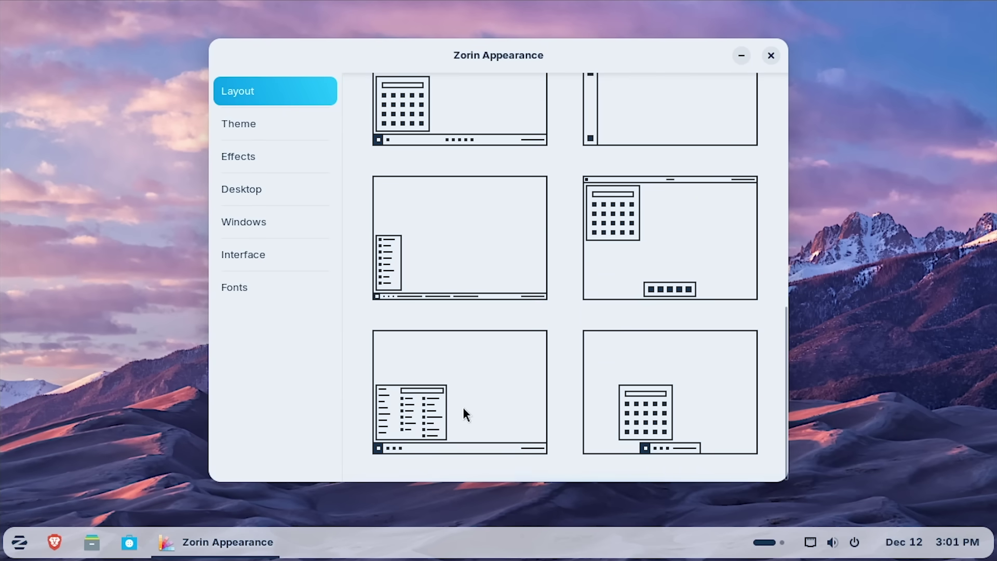
pyautogui.scroll(5, 489, 395)
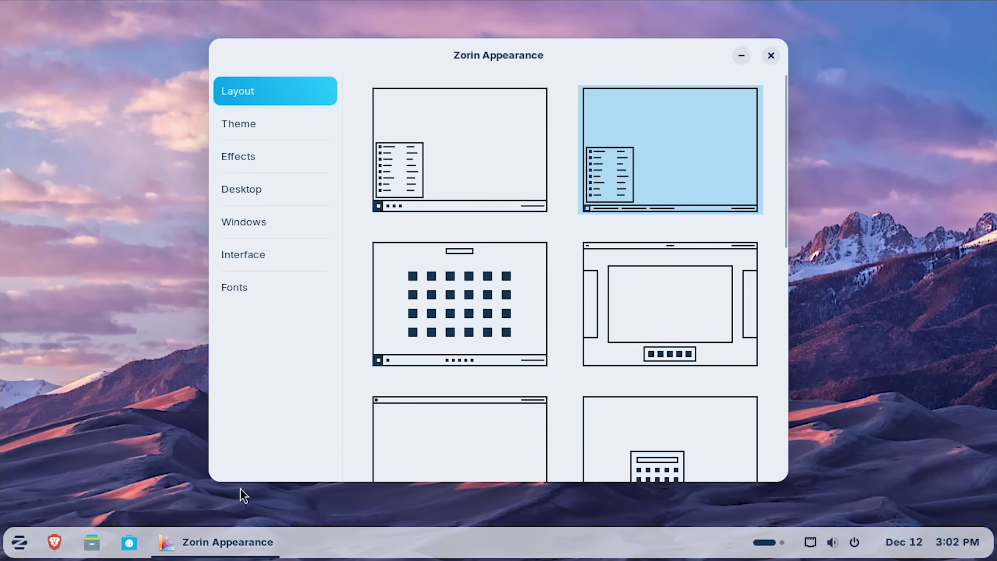
pyautogui.scroll(-6, 510, 321)
pyautogui.scroll(-2, 511, 321)
pyautogui.click(445, 220)
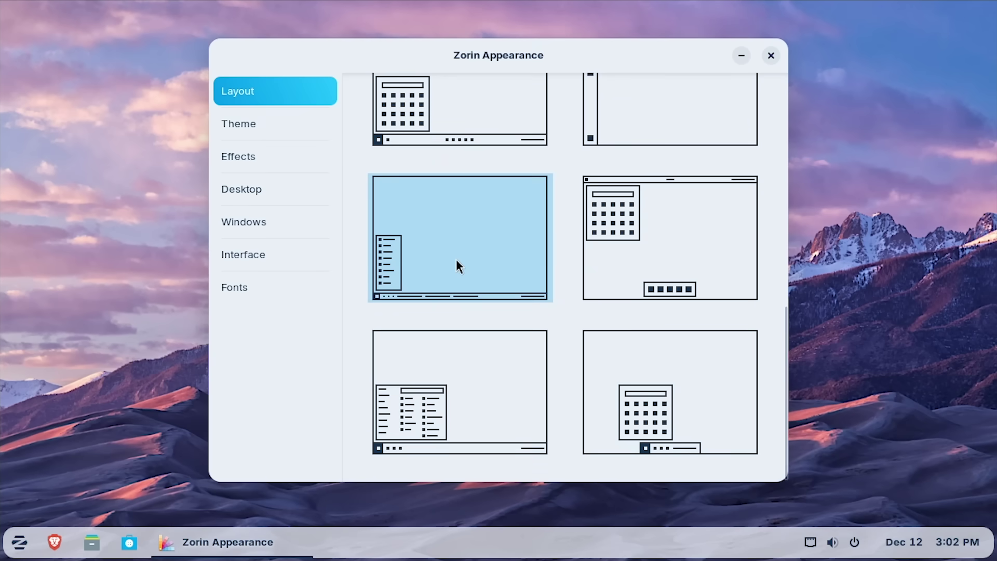
# - Reapply the full-width taskbar layout, check the empty second workspace, then return to the list-menu layout
pyautogui.scroll(10, 520, 291)
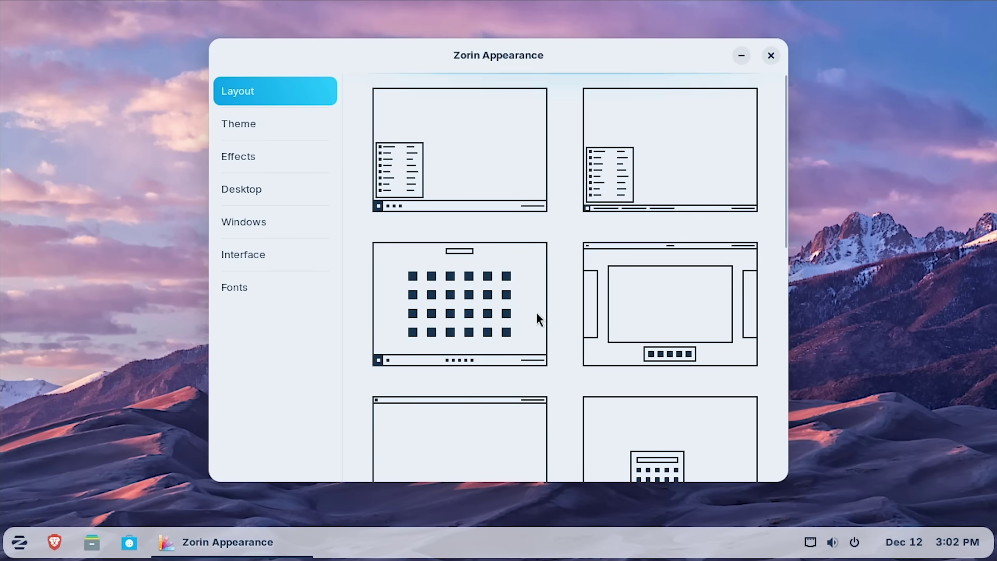
pyautogui.click(664, 155)
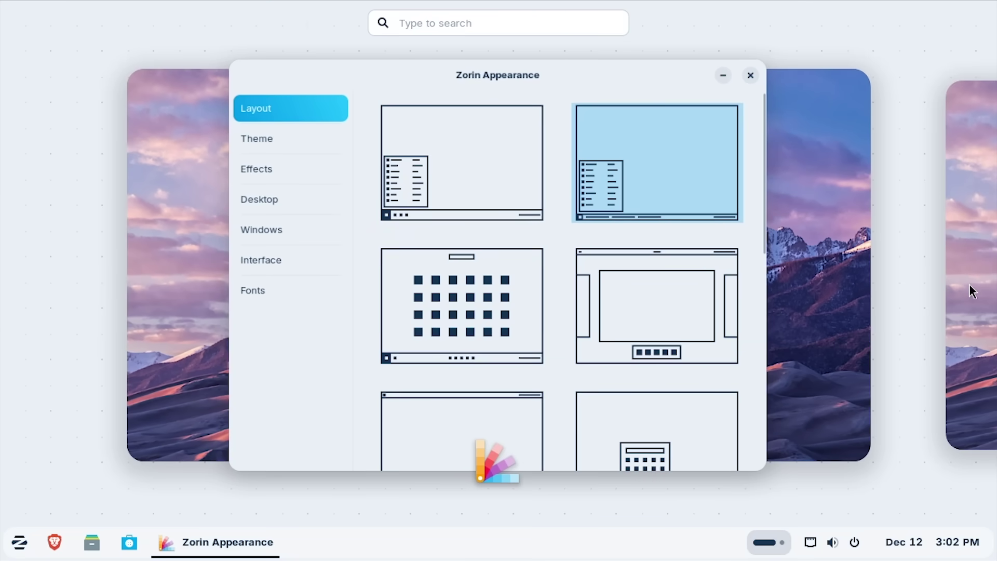
pyautogui.click(972, 292)
pyautogui.scroll(1, 307, 355)
pyautogui.click(525, 422)
pyautogui.scroll(-5, 633, 253)
pyautogui.click(485, 275)
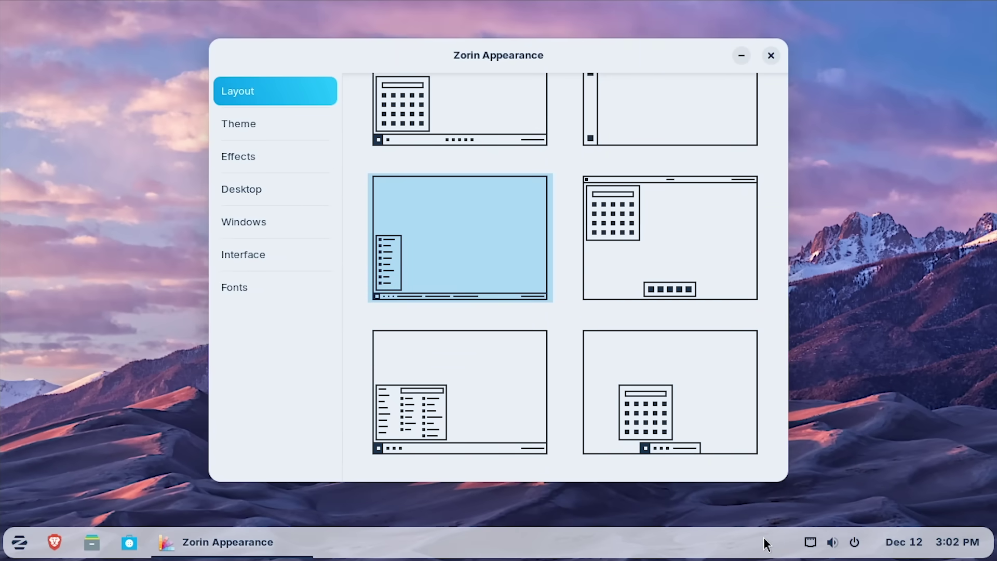
pyautogui.click(301, 552)
pyautogui.click(301, 552)
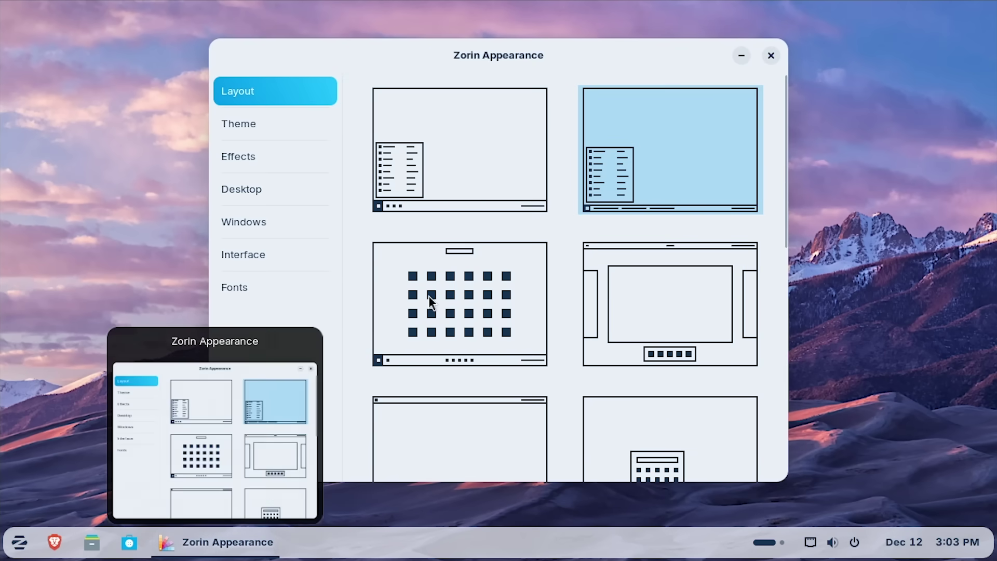
# - Reapply the compact list-menu layout and check its start menu
pyautogui.scroll(-5, 426, 317)
pyautogui.click(432, 281)
pyautogui.click(19, 542)
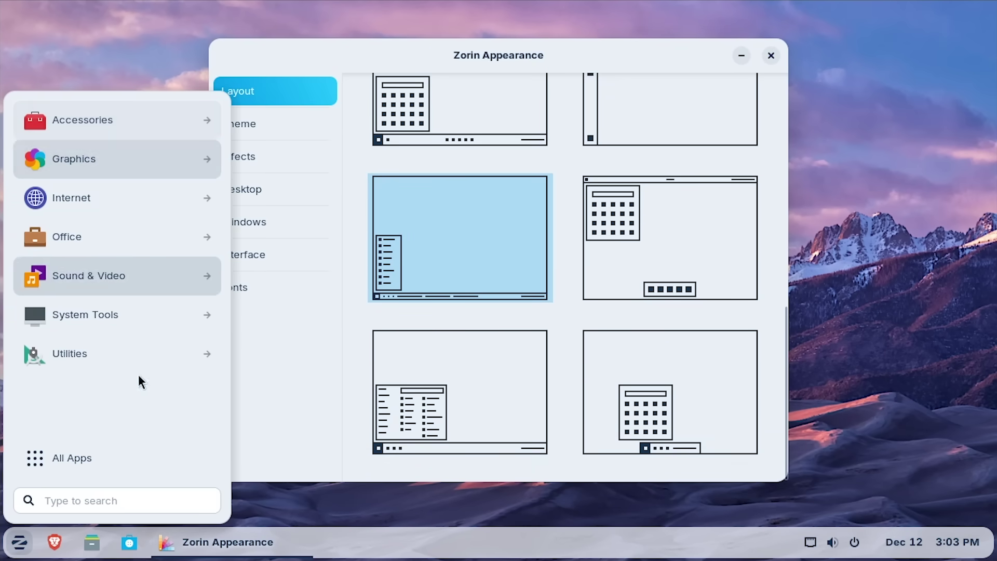
pyautogui.click(293, 372)
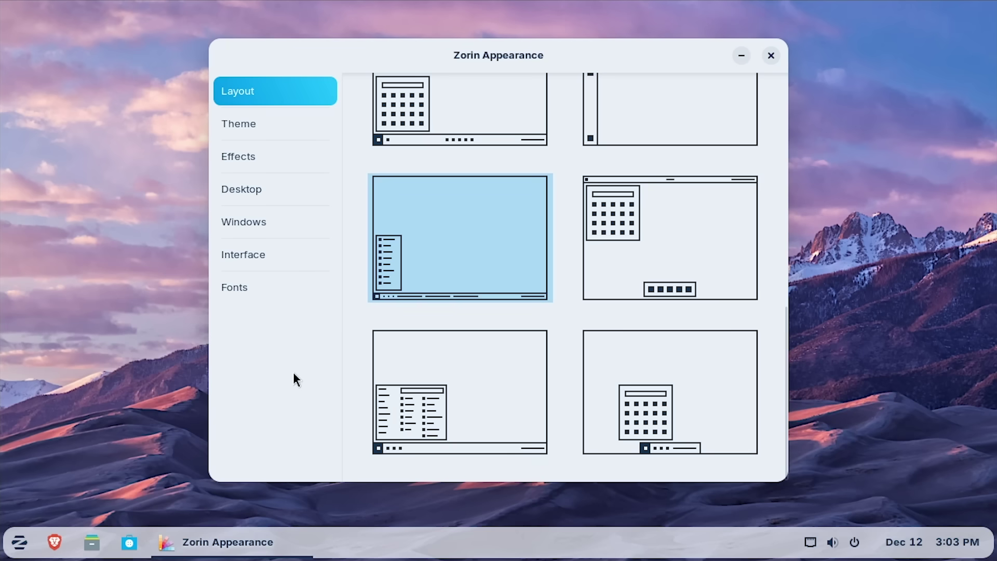
# - Try the top panel with bottom dock layout, then the dock-only layout and its app menu
pyautogui.click(647, 232)
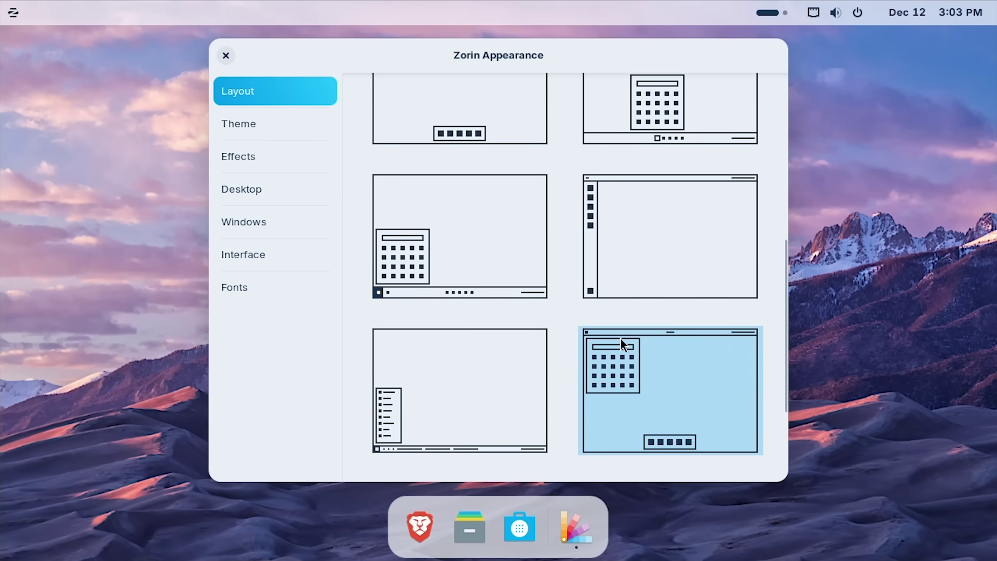
pyautogui.scroll(3, 520, 291)
pyautogui.click(446, 232)
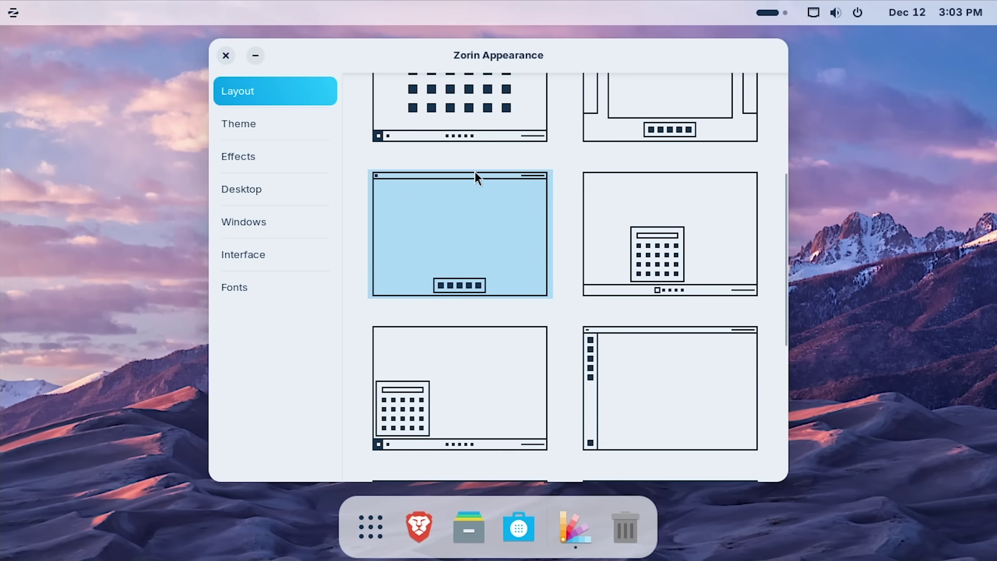
pyautogui.scroll(4, 440, 323)
pyautogui.scroll(-6, 541, 246)
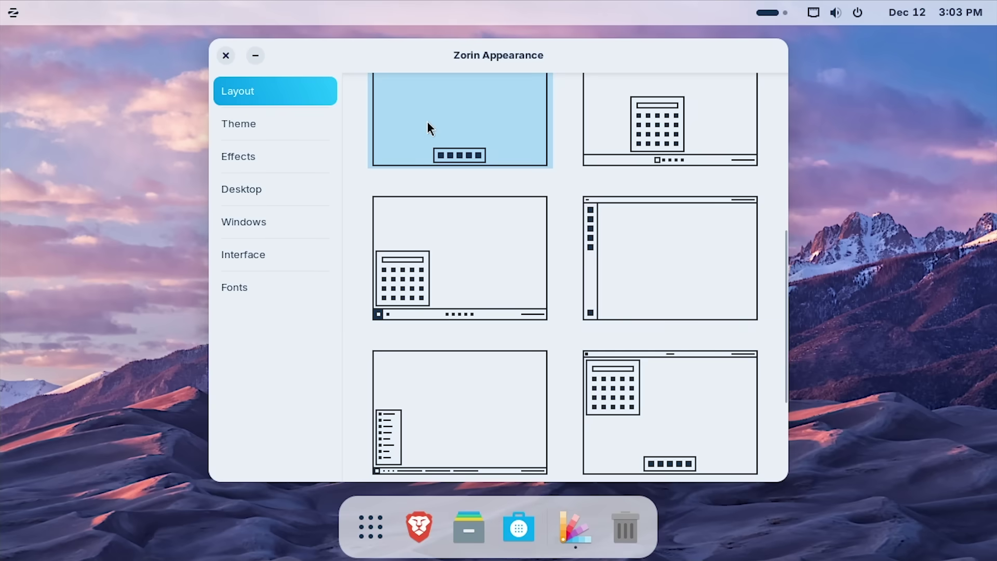
pyautogui.scroll(-2, 464, 454)
pyautogui.scroll(6, 467, 364)
pyautogui.scroll(-7, 470, 307)
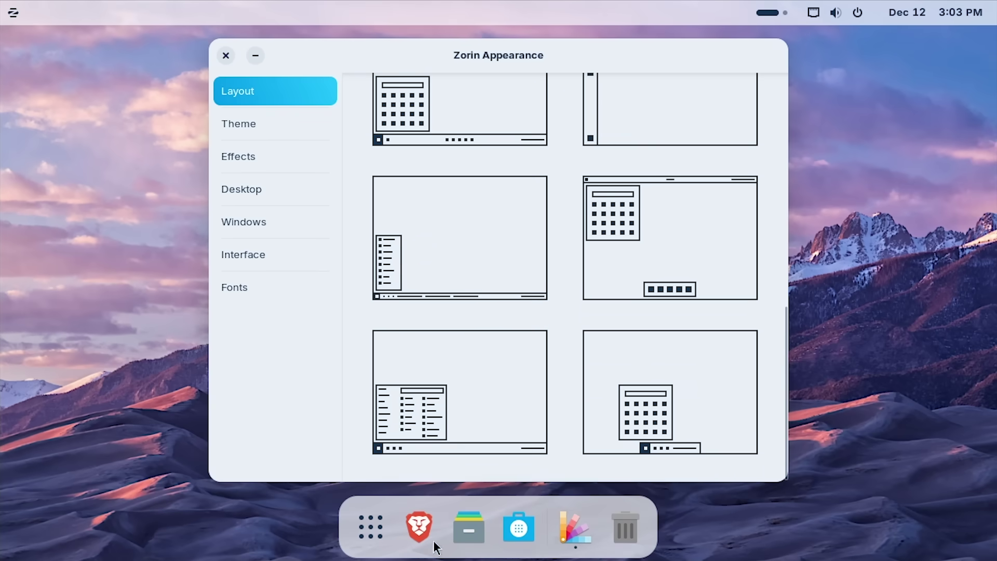
pyautogui.click(14, 13)
pyautogui.click(13, 13)
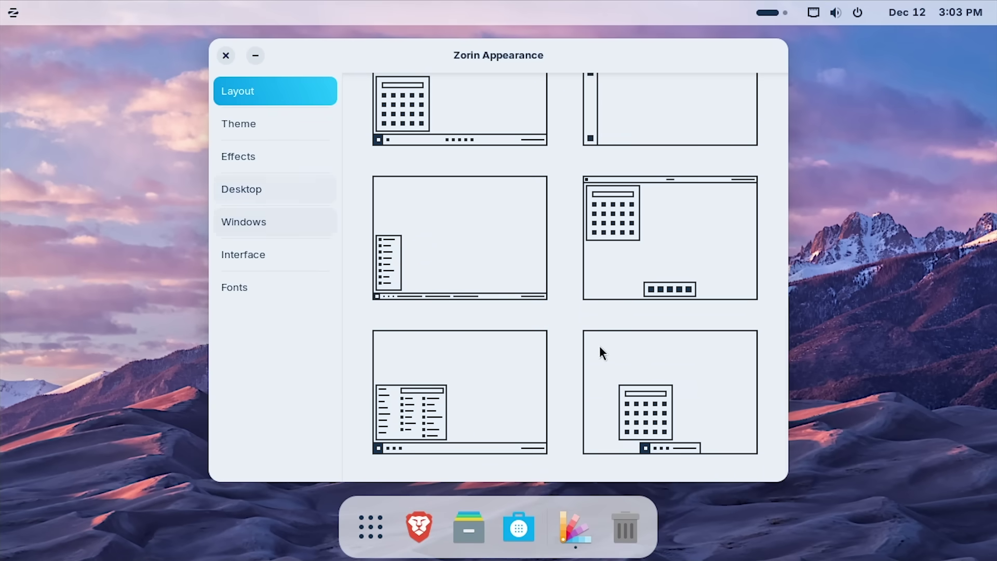
# - Apply the top-panel layout with a floating dock and browse its app menu
pyautogui.click(684, 228)
pyautogui.click(6, 10)
pyautogui.scroll(-6, 280, 254)
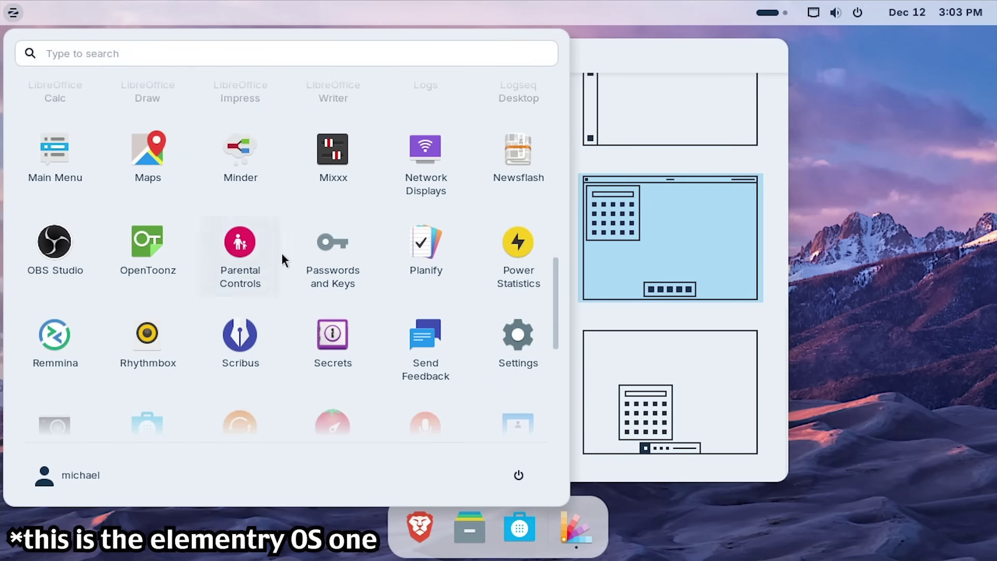
pyautogui.scroll(-3, 342, 338)
pyautogui.scroll(8, 345, 338)
pyautogui.click(703, 257)
pyautogui.scroll(5, 622, 397)
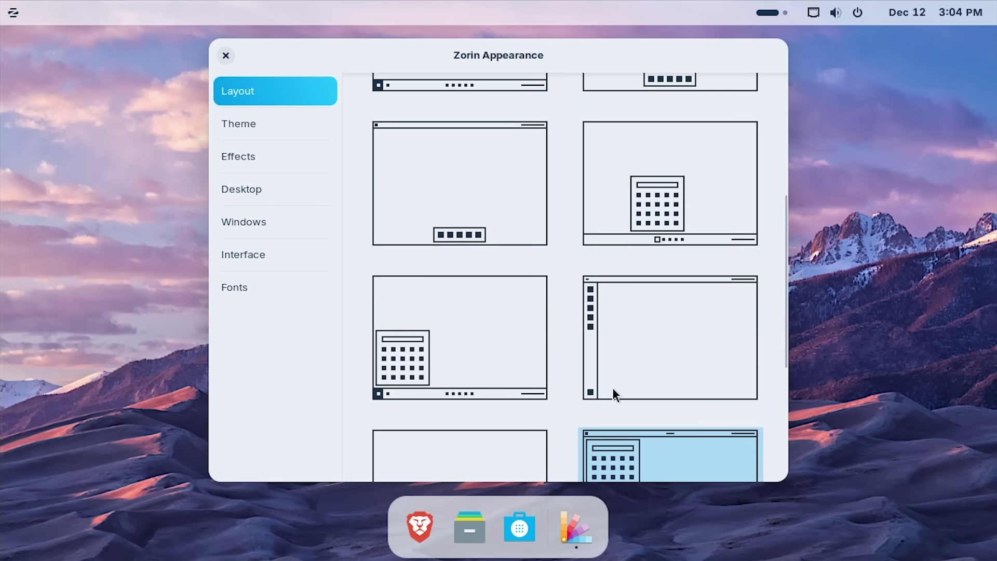
pyautogui.scroll(-2, 670, 249)
pyautogui.scroll(-5, 644, 160)
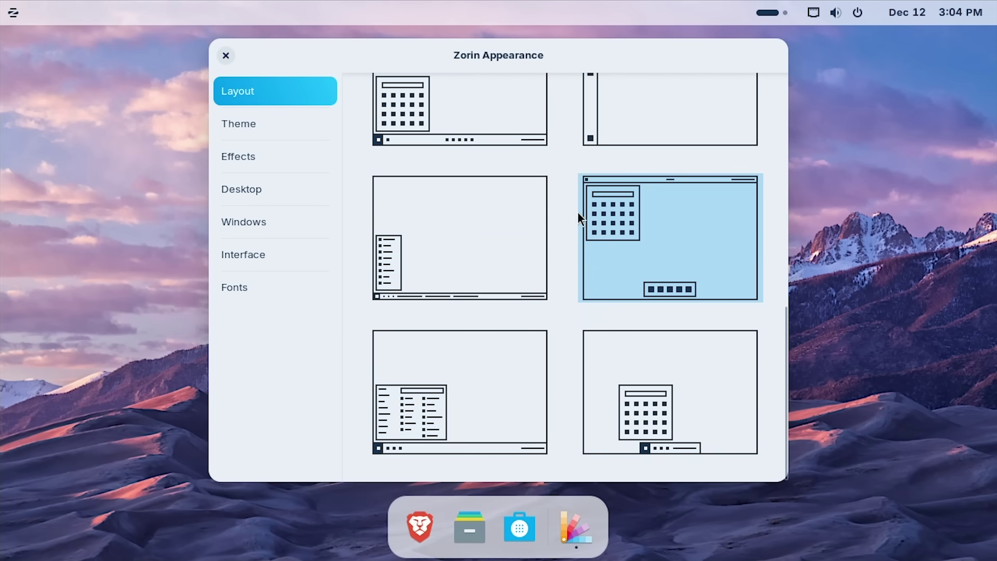
# - Cycle through the list-menu, top-panel and centred-dock layouts, ending on top bar with small dock
pyautogui.click(533, 263)
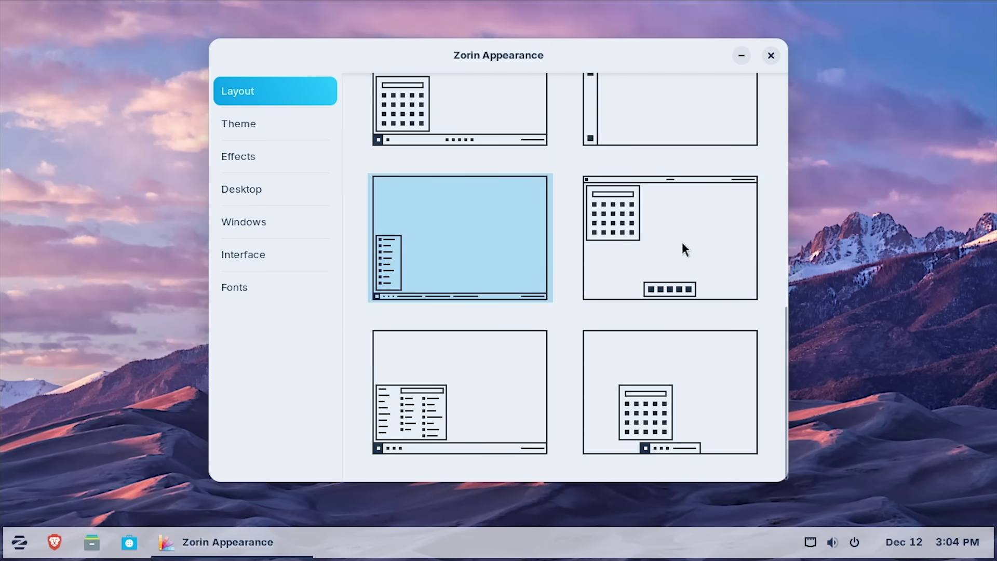
pyautogui.click(603, 276)
pyautogui.scroll(5, 452, 178)
pyautogui.click(480, 198)
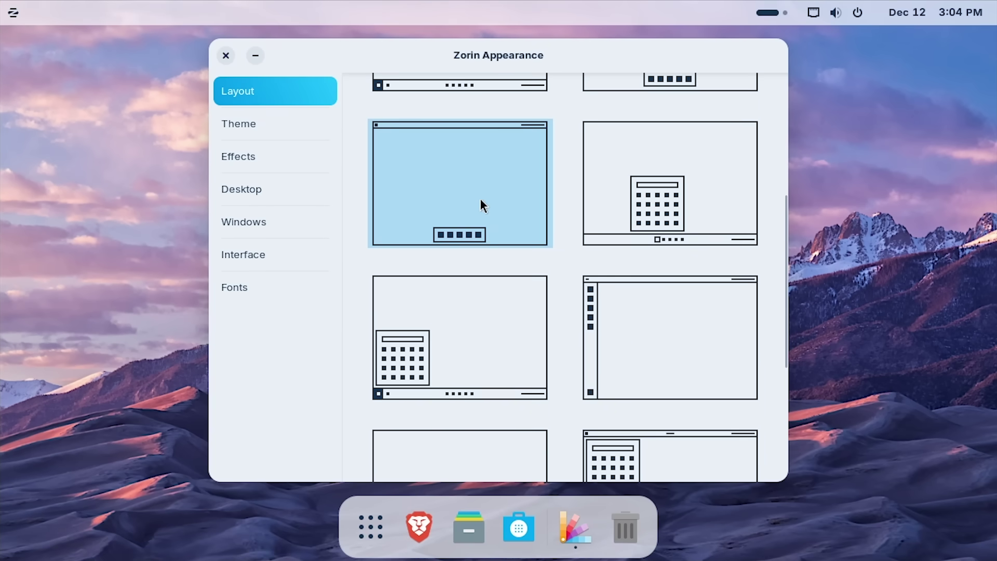
pyautogui.scroll(-3, 678, 360)
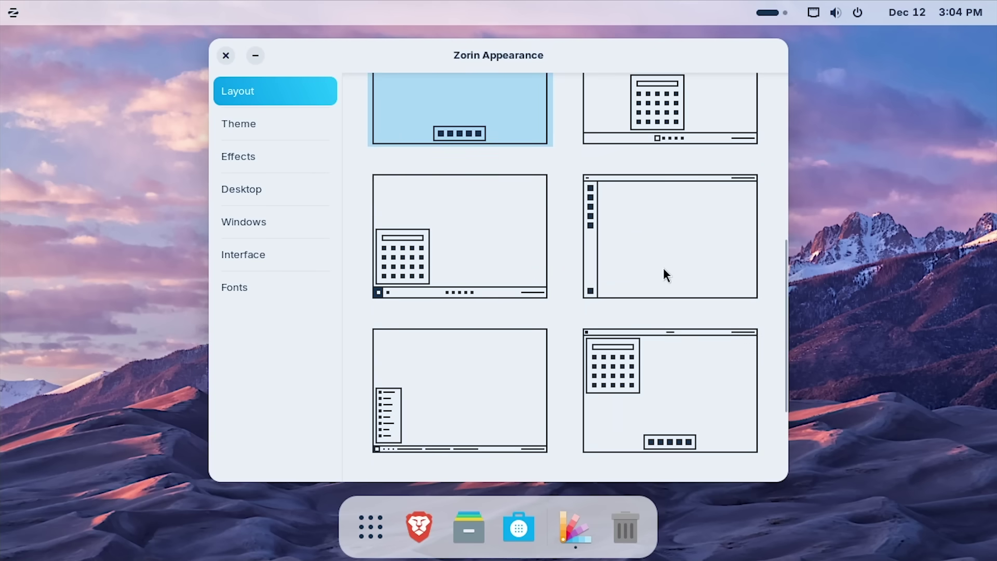
pyautogui.click(668, 415)
pyautogui.scroll(-1, 534, 282)
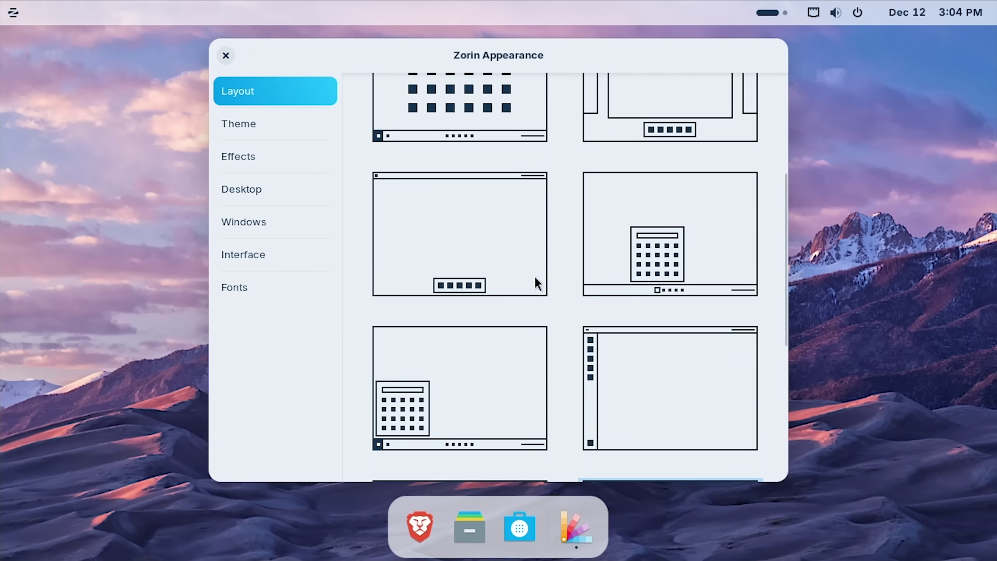
pyautogui.scroll(2, 479, 189)
pyautogui.click(478, 189)
pyautogui.scroll(-3, 630, 423)
pyautogui.click(676, 256)
pyautogui.scroll(-1, 501, 372)
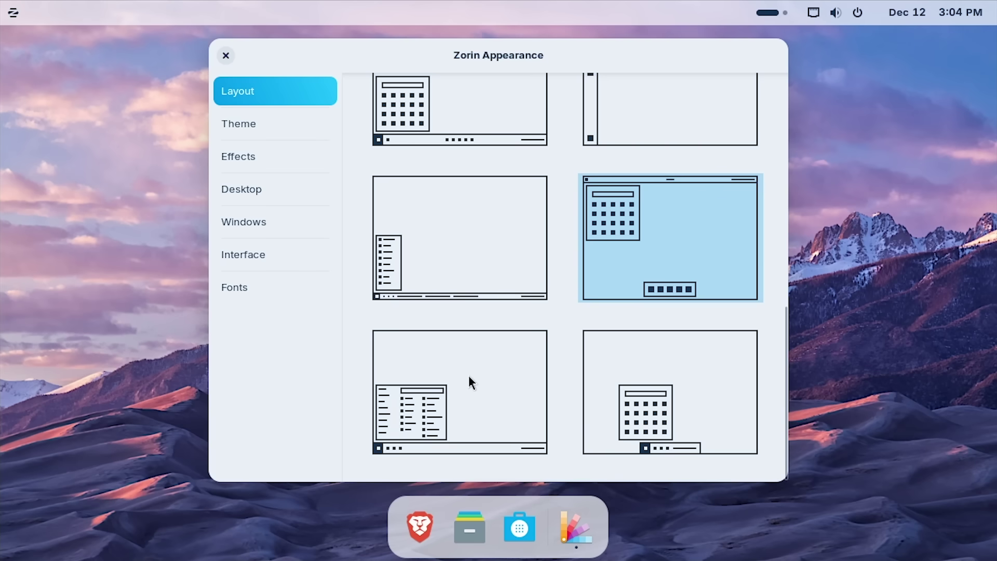
# - Apply the full-width bottom taskbar layout and browse its categorised start menu
pyautogui.click(410, 415)
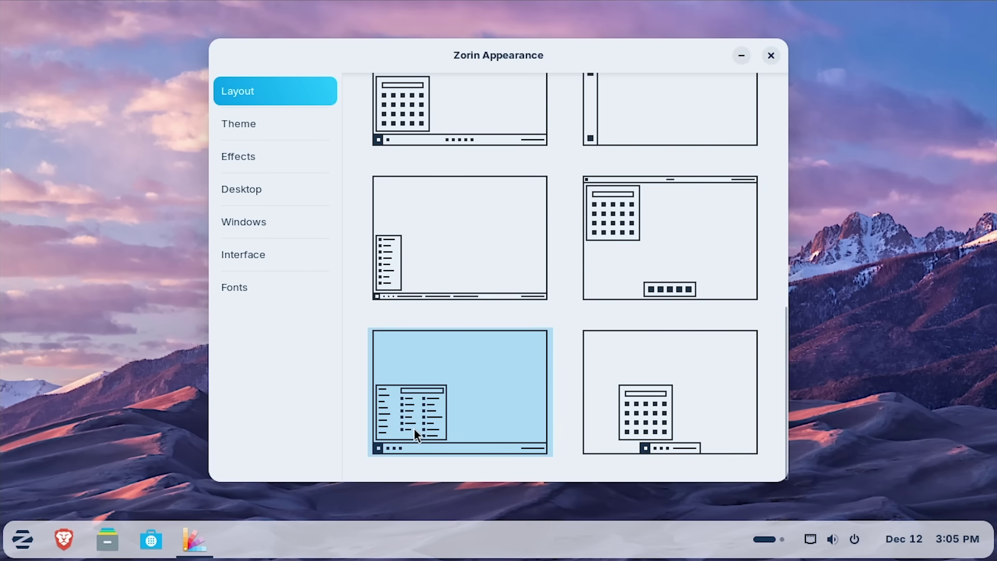
pyautogui.click(22, 539)
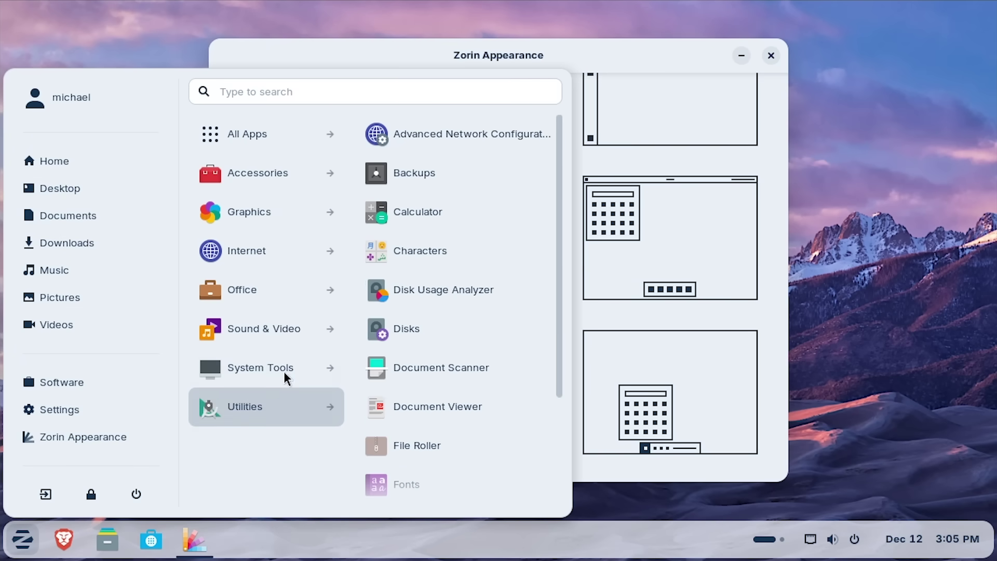
pyautogui.moveTo(284, 302)
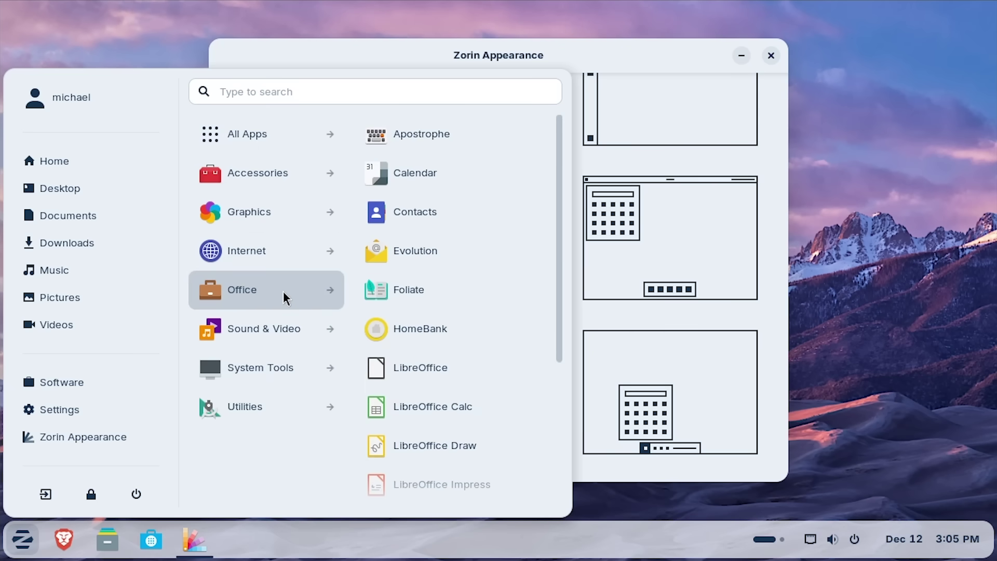
pyautogui.moveTo(322, 403)
pyautogui.moveTo(268, 240)
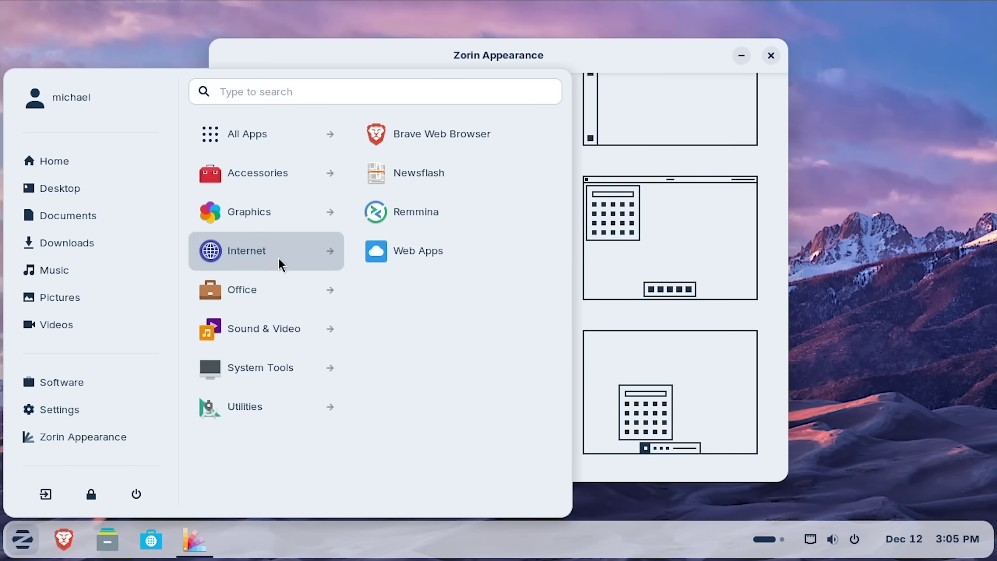
pyautogui.click(538, 526)
pyautogui.scroll(1, 528, 384)
pyautogui.scroll(8, 528, 379)
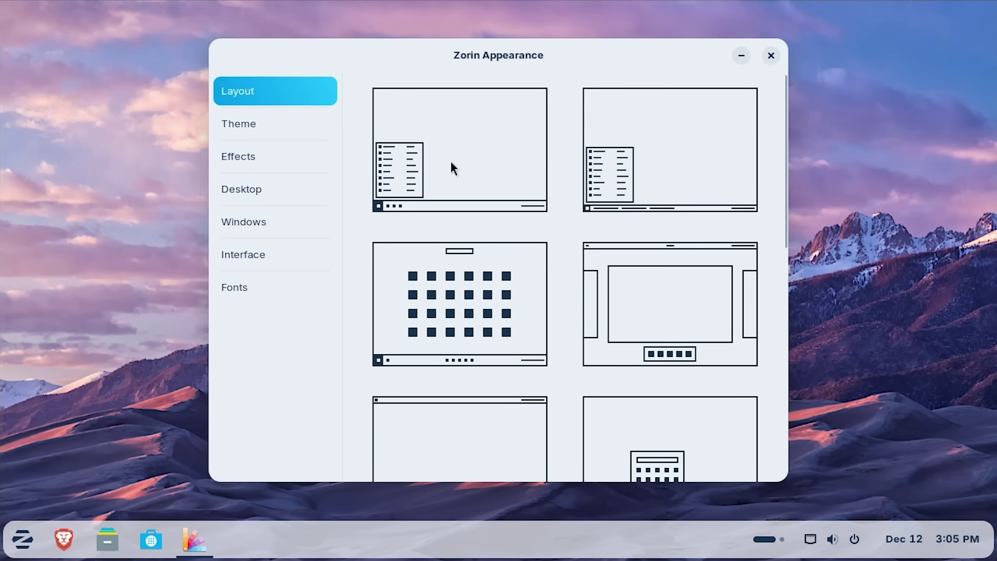
pyautogui.scroll(-10, 481, 166)
pyautogui.scroll(-2, 457, 244)
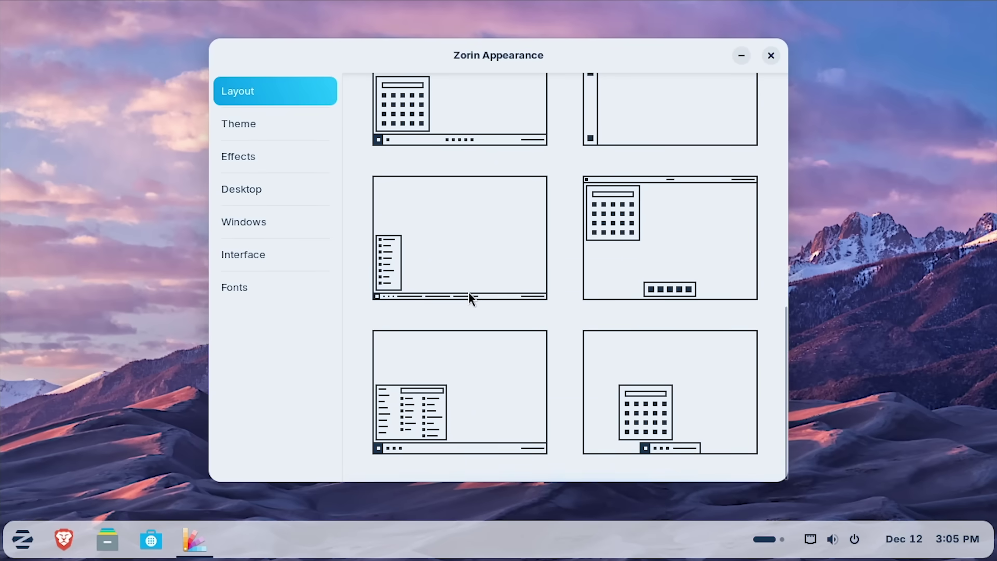
pyautogui.scroll(10, 475, 397)
pyautogui.scroll(-10, 455, 179)
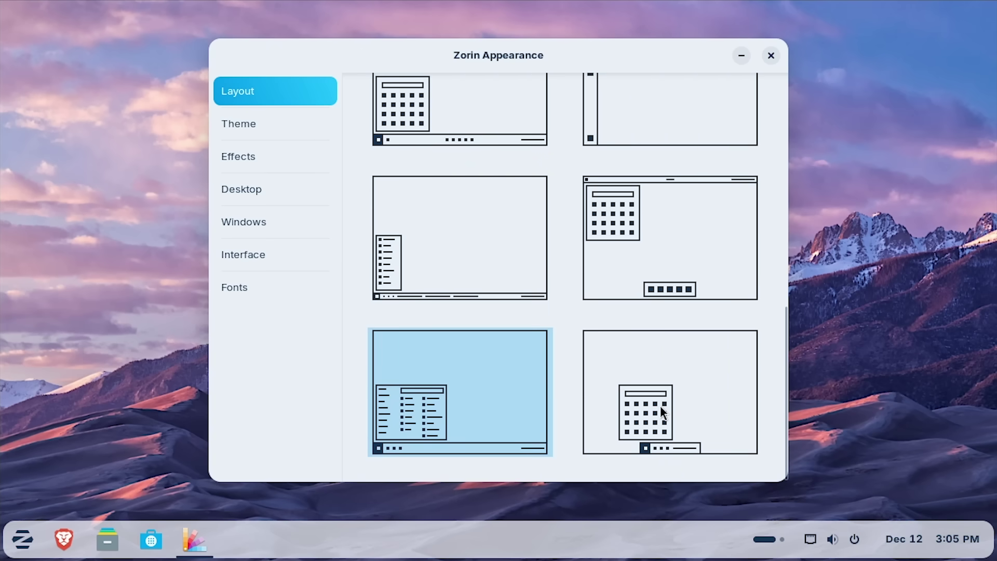
# - Apply the centred floating panel layout and try its app grid menu a few times
pyautogui.click(662, 407)
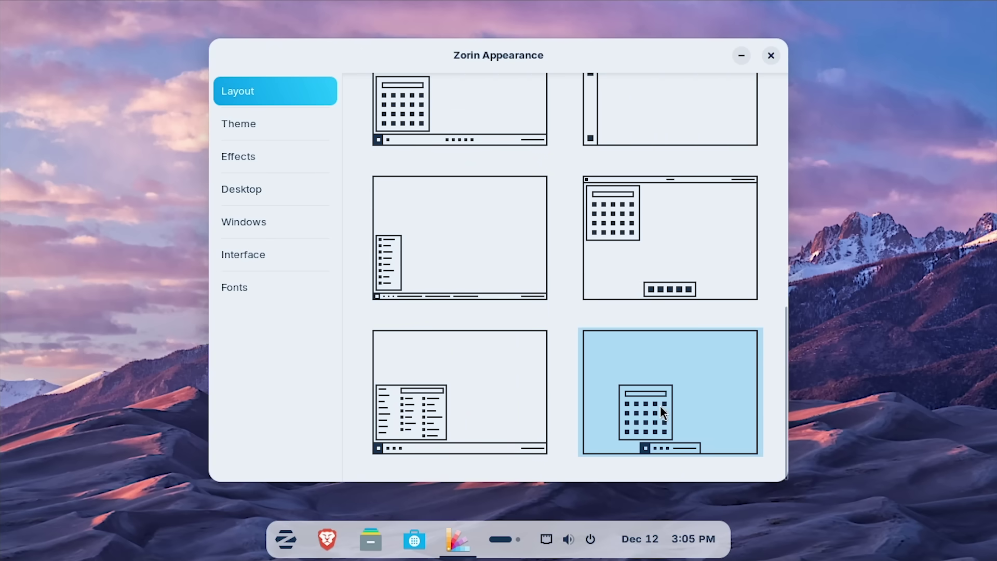
pyautogui.click(285, 539)
pyautogui.scroll(-10, 311, 208)
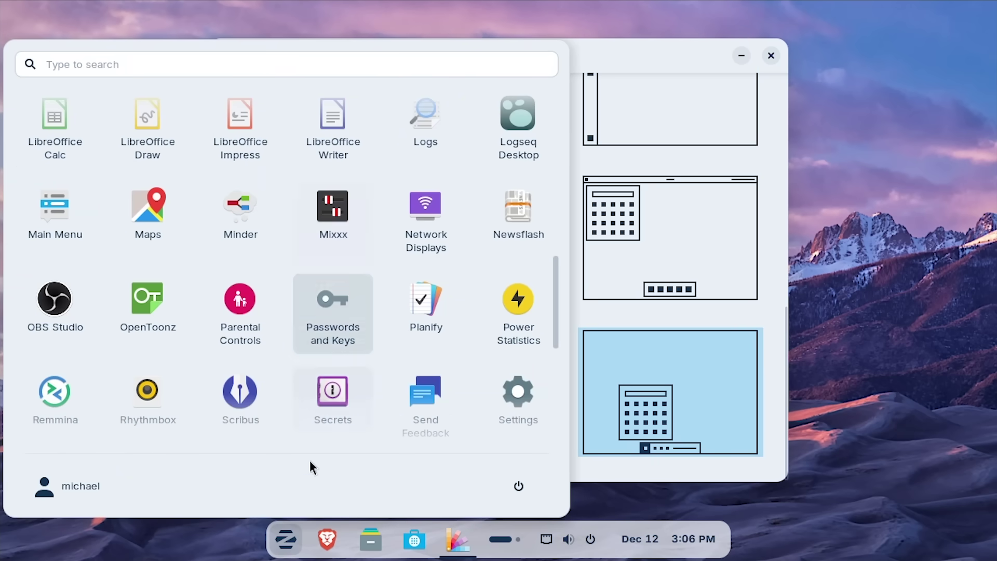
pyautogui.click(290, 527)
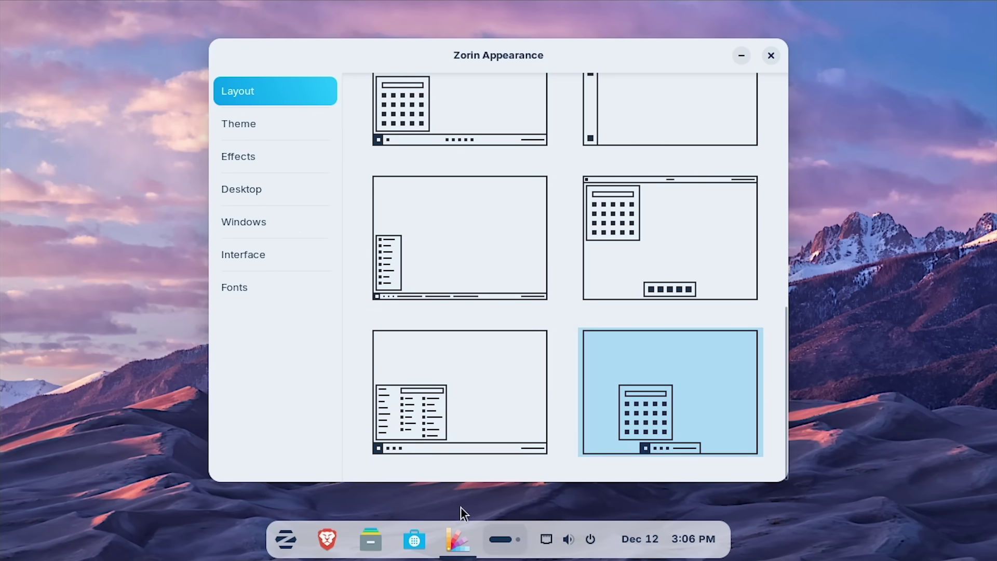
pyautogui.click(285, 539)
pyautogui.scroll(-5, 289, 337)
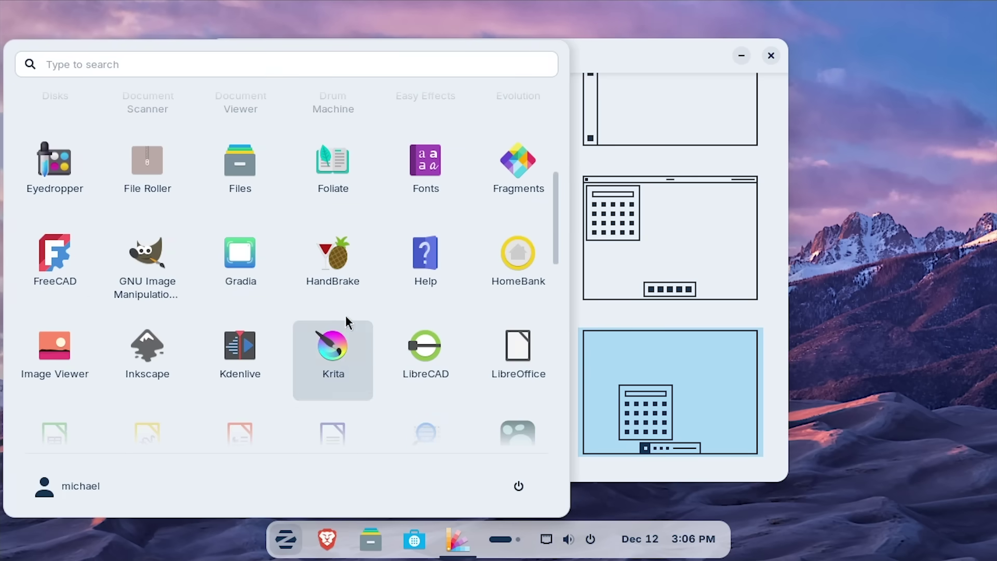
pyautogui.press('Escape')
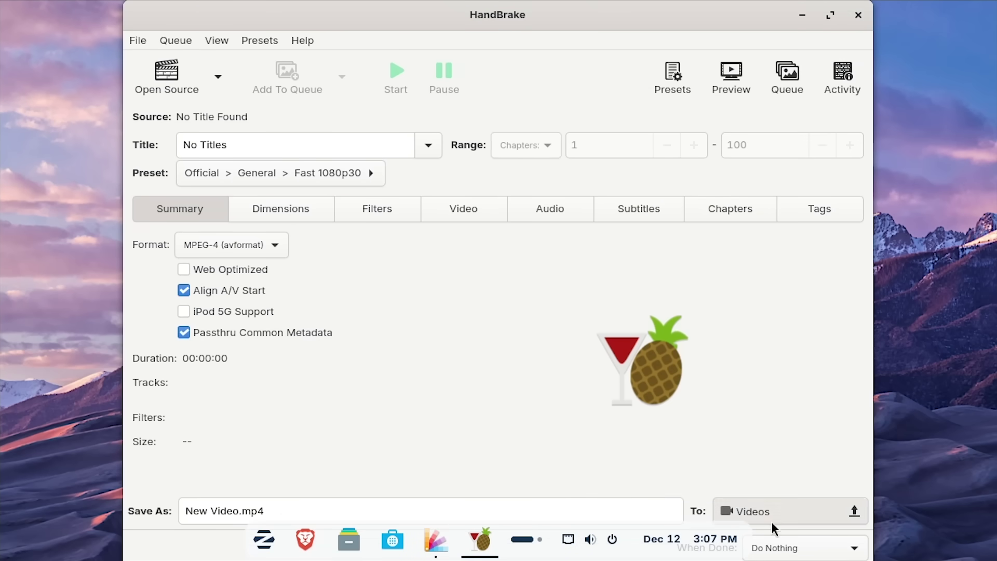
pyautogui.click(272, 544)
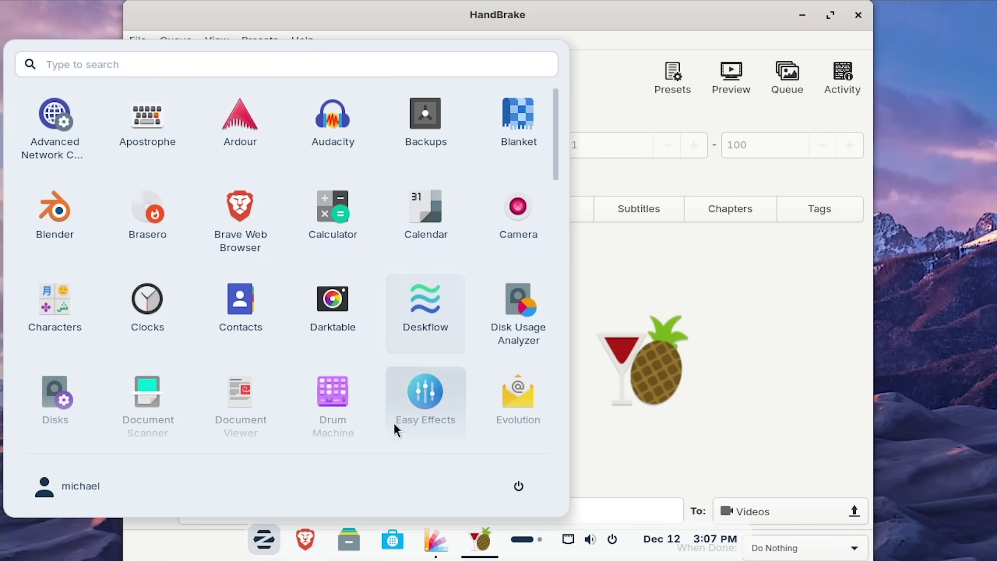
pyautogui.scroll(-3, 307, 416)
pyautogui.click(238, 314)
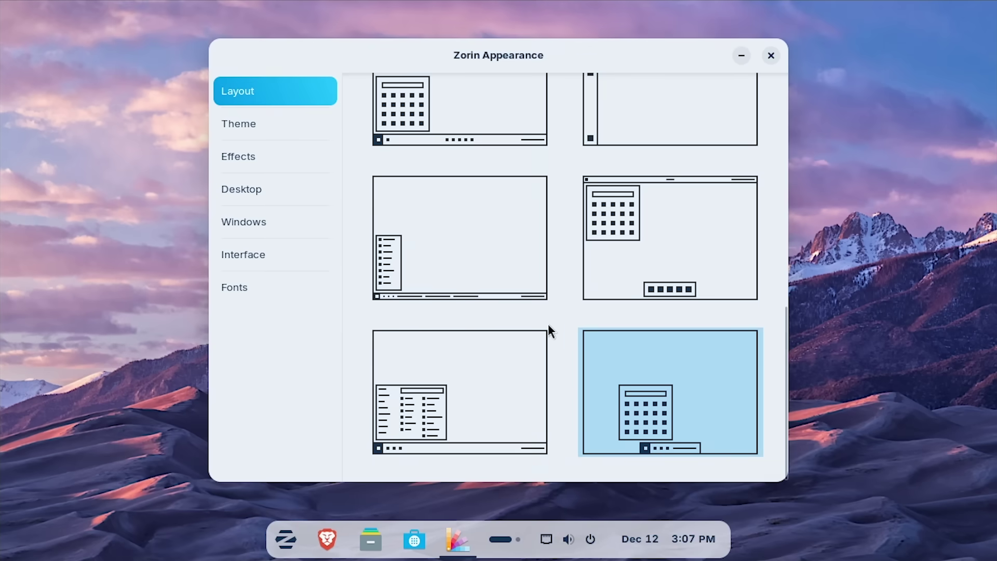
# - Switch back to the first layout with the full-width bottom taskbar and left-aligned icons
pyautogui.scroll(1, 447, 295)
pyautogui.scroll(-1, 563, 383)
pyautogui.scroll(4, 572, 341)
pyautogui.scroll(5, 511, 362)
pyautogui.click(479, 167)
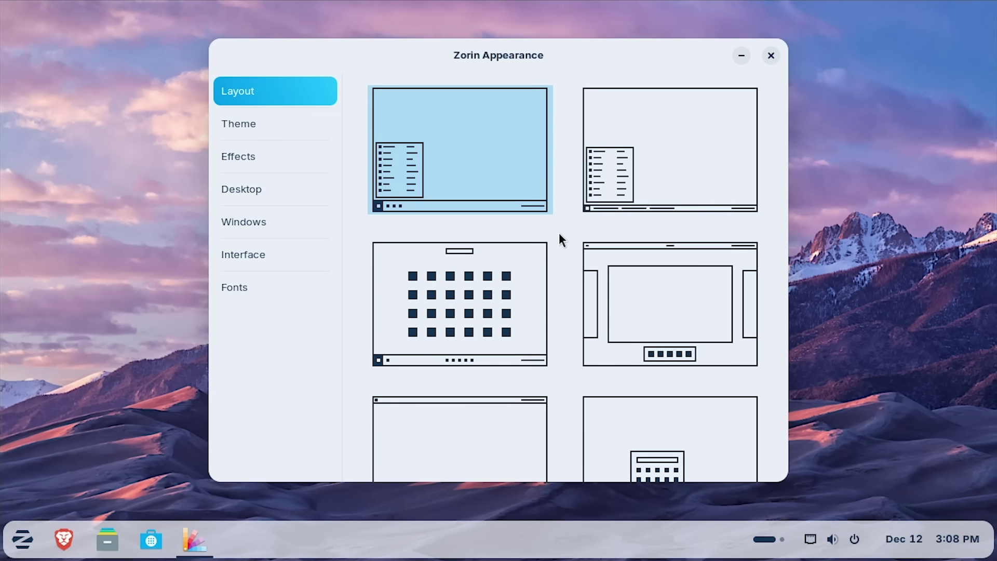
pyautogui.scroll(-10, 560, 234)
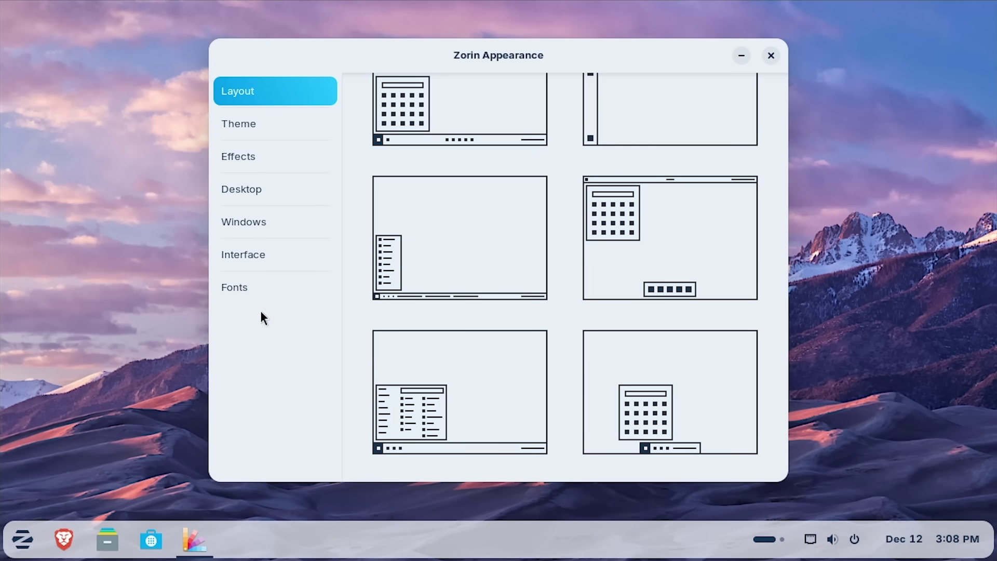
# - Show the Desktop section, then browse the Pro wallpapers via Change Background... and close Settings
pyautogui.click(273, 191)
pyautogui.rightClick(117, 148)
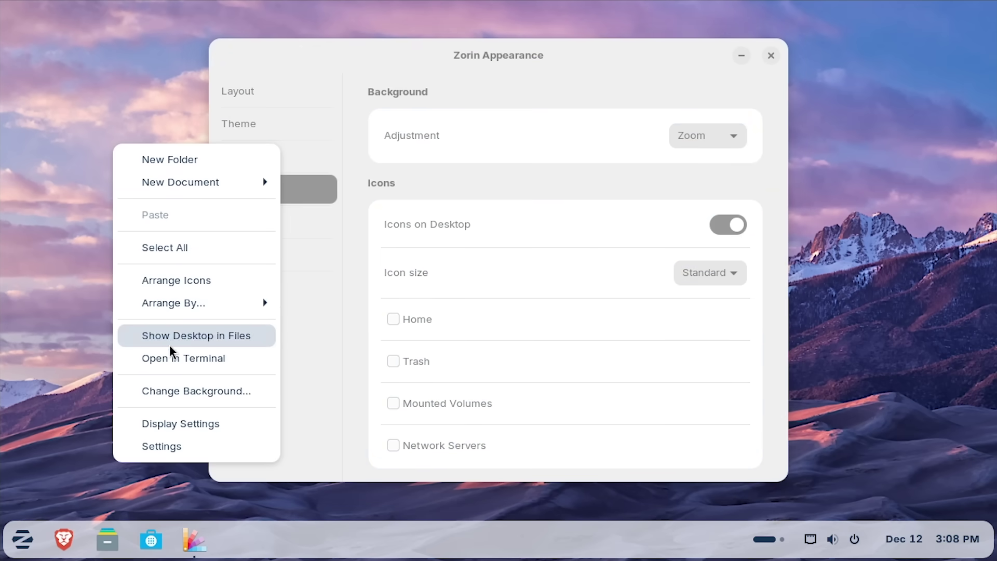
pyautogui.click(172, 391)
pyautogui.scroll(-5, 529, 294)
pyautogui.scroll(-10, 553, 290)
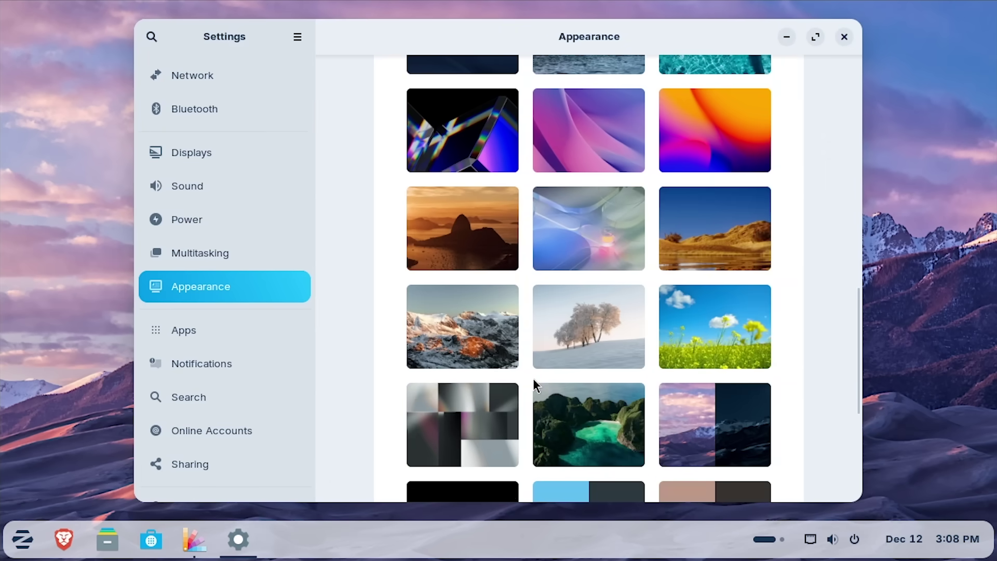
pyautogui.scroll(-6, 535, 386)
pyautogui.scroll(15, 708, 412)
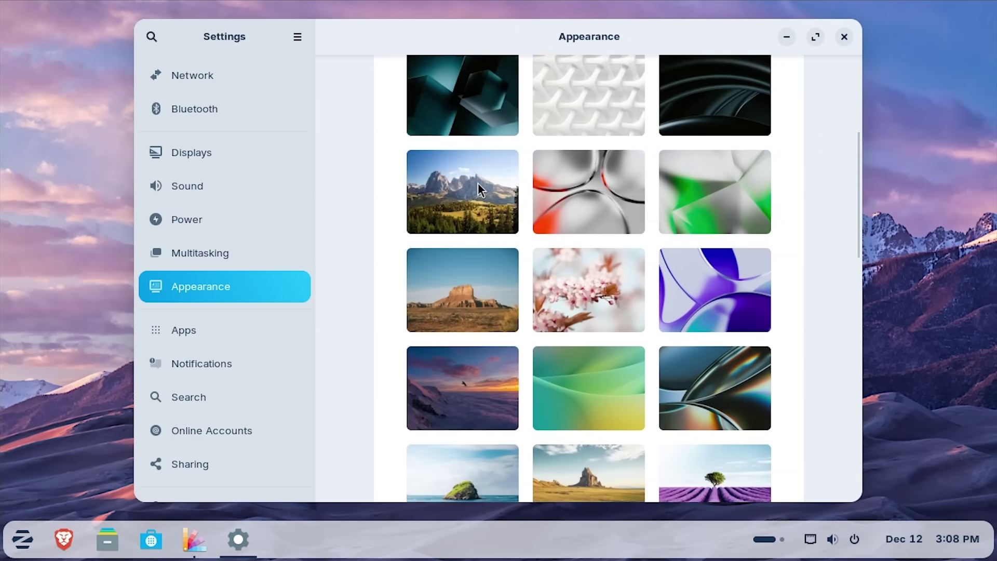
pyautogui.scroll(5, 481, 190)
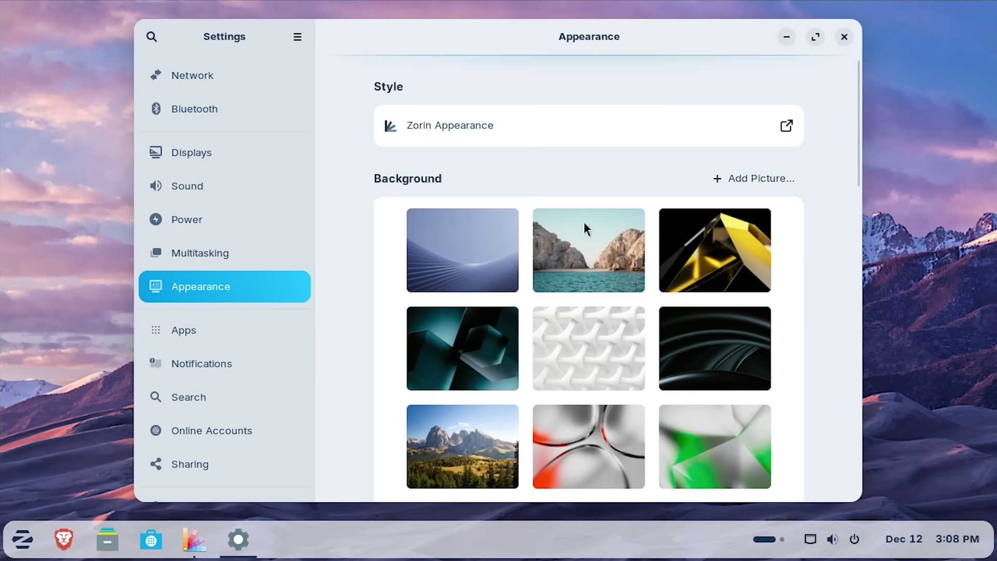
pyautogui.click(844, 37)
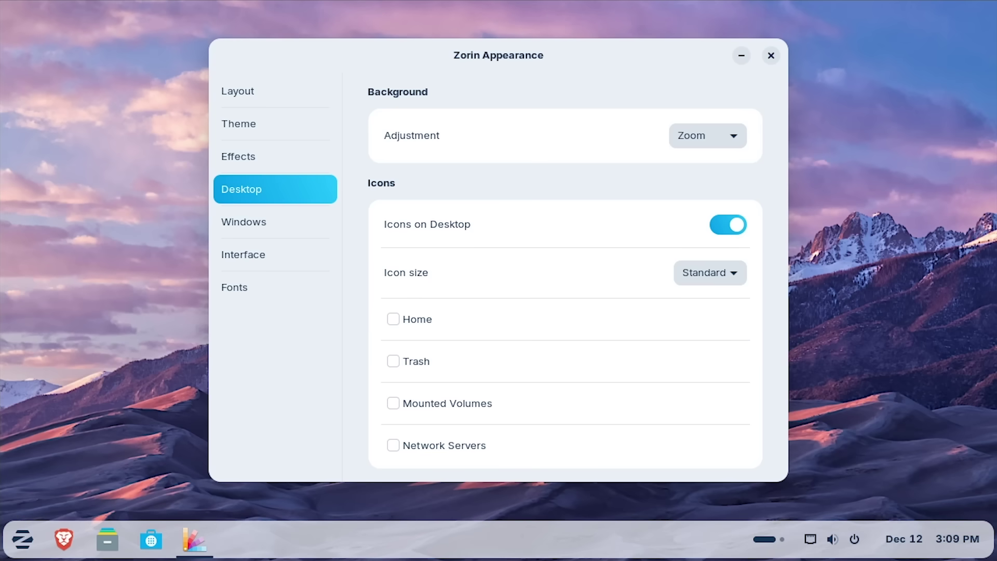
# - Close the Zorin Appearance window, leaving only the desktop
pyautogui.click(916, 114)
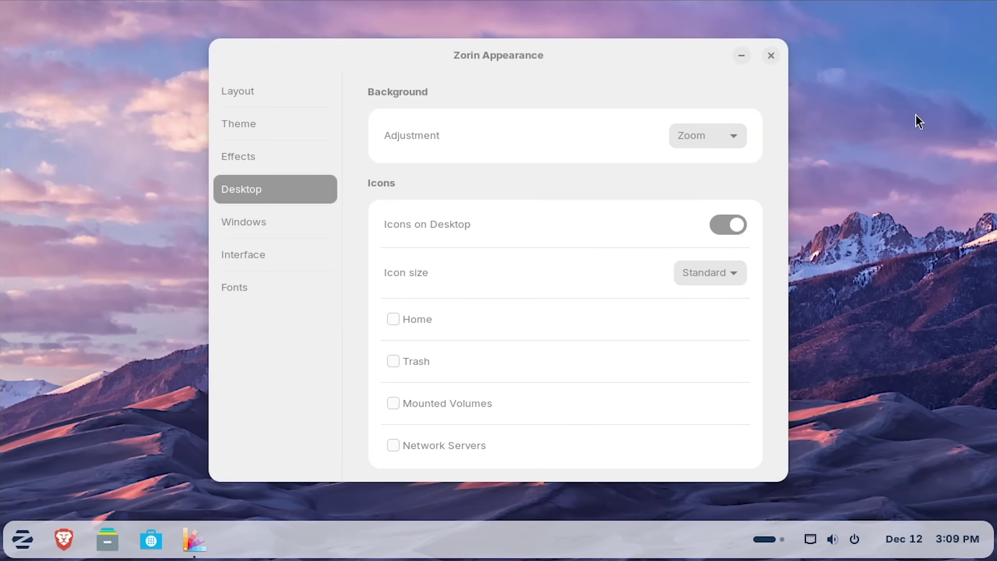
pyautogui.click(771, 55)
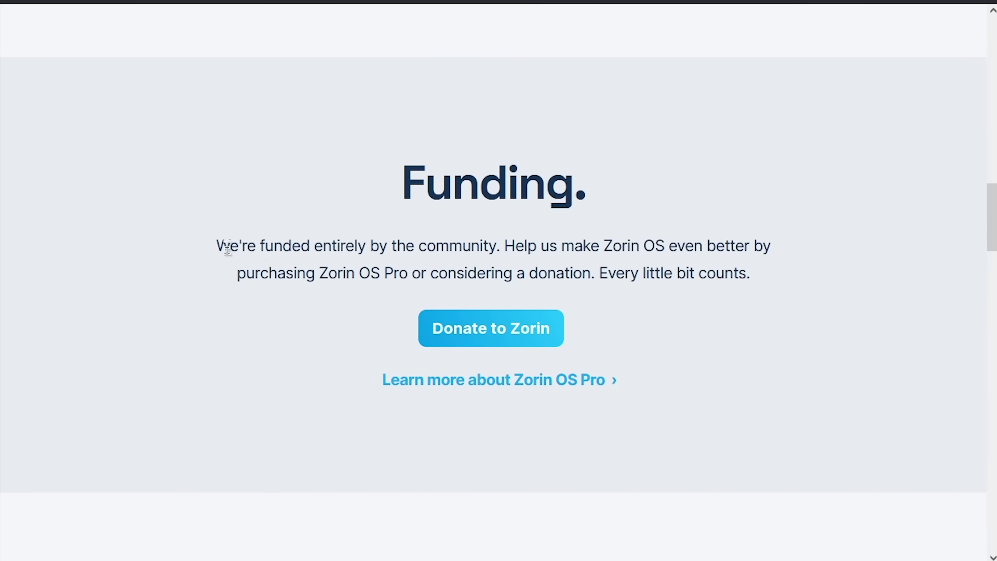
pyautogui.moveTo(216, 245); pyautogui.dragTo(495, 250)
pyautogui.click(495, 250)
pyautogui.scroll(20, 509, 273)
pyautogui.scroll(-20, 475, 280)
pyautogui.scroll(20, 628, 373)
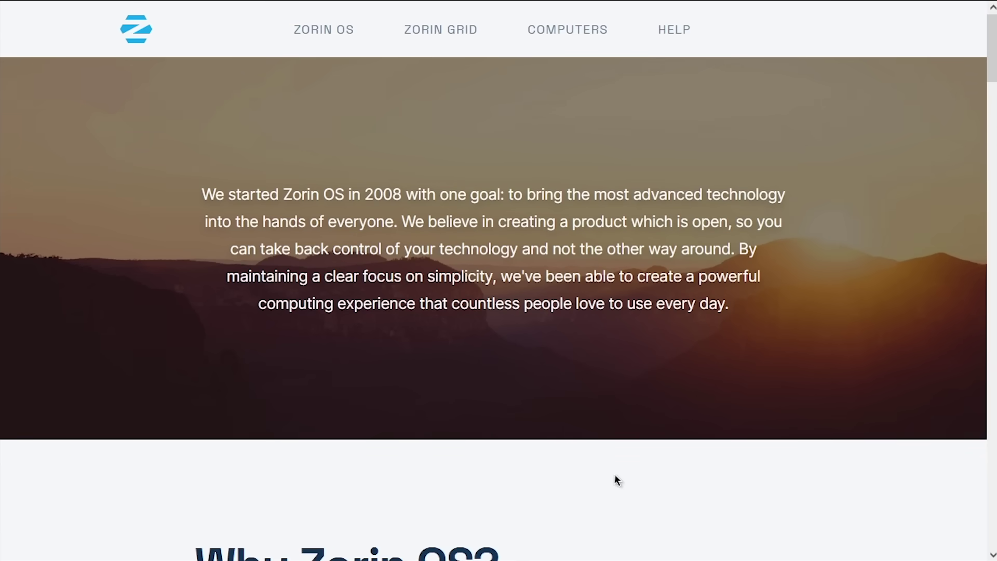